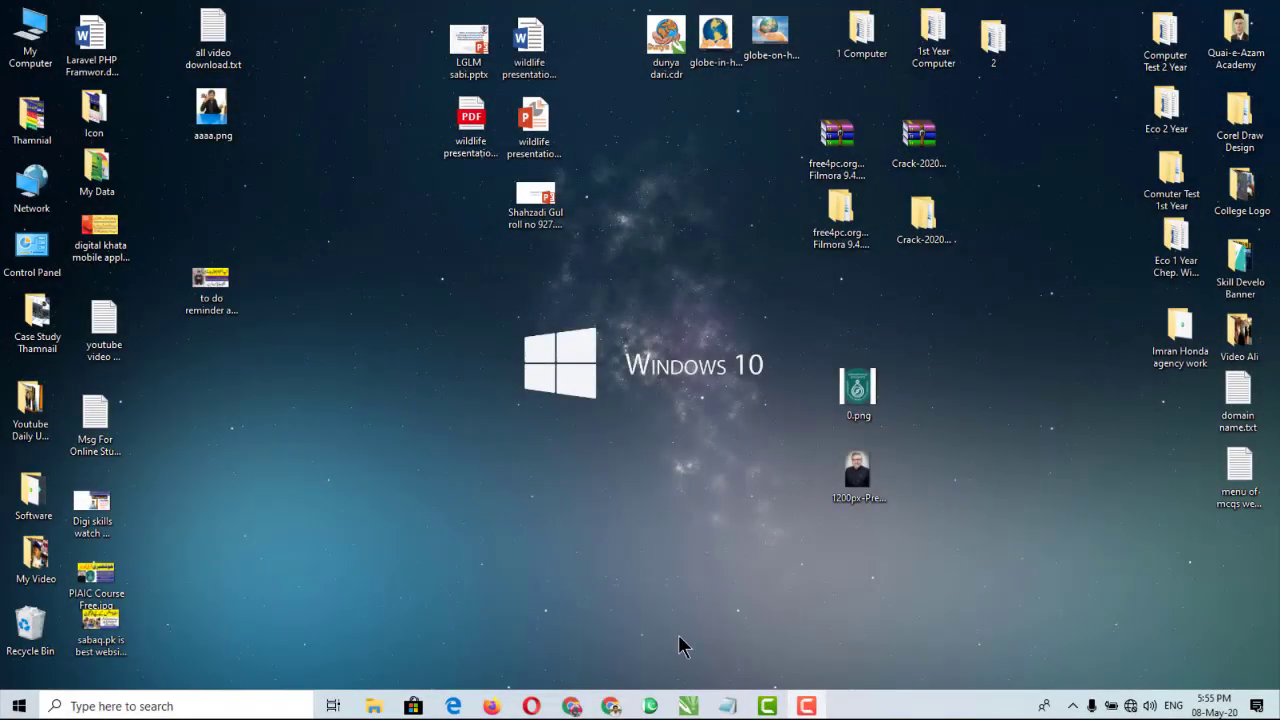
Switch to Urdu InPage and copy the heading خوشخبری فری کورسز from the page
click(650, 707)
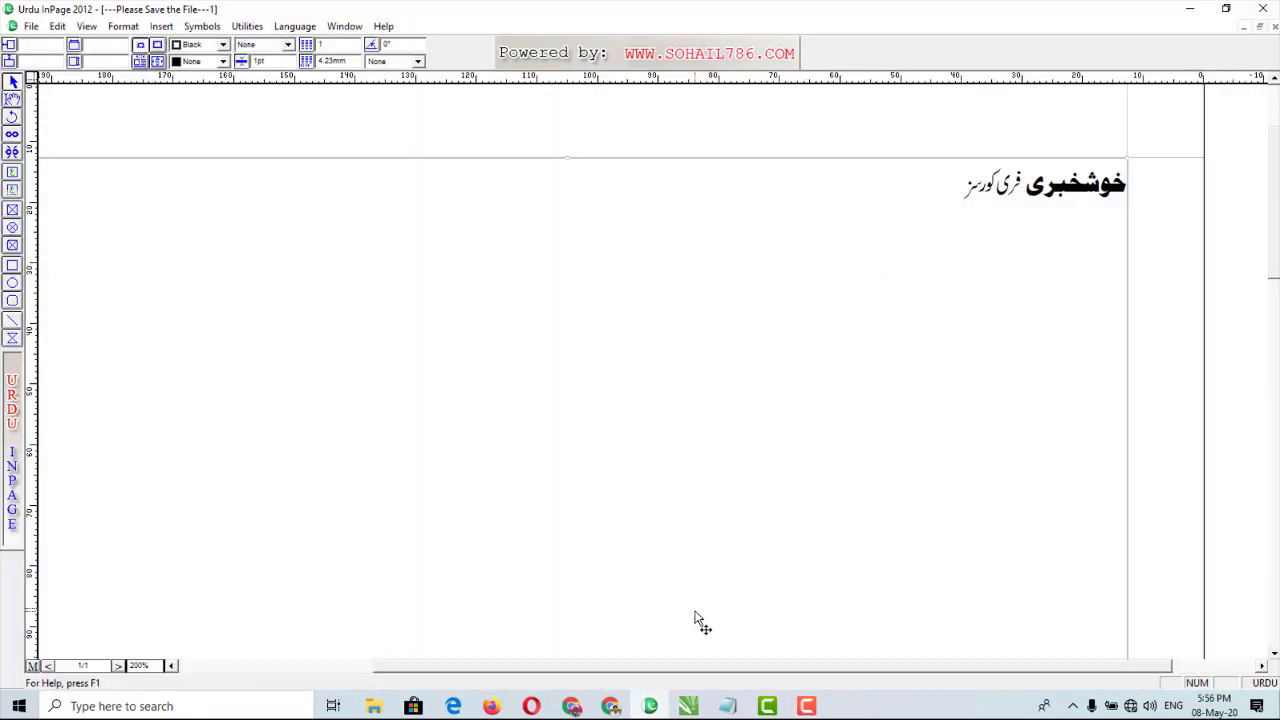
click(688, 706)
click(770, 660)
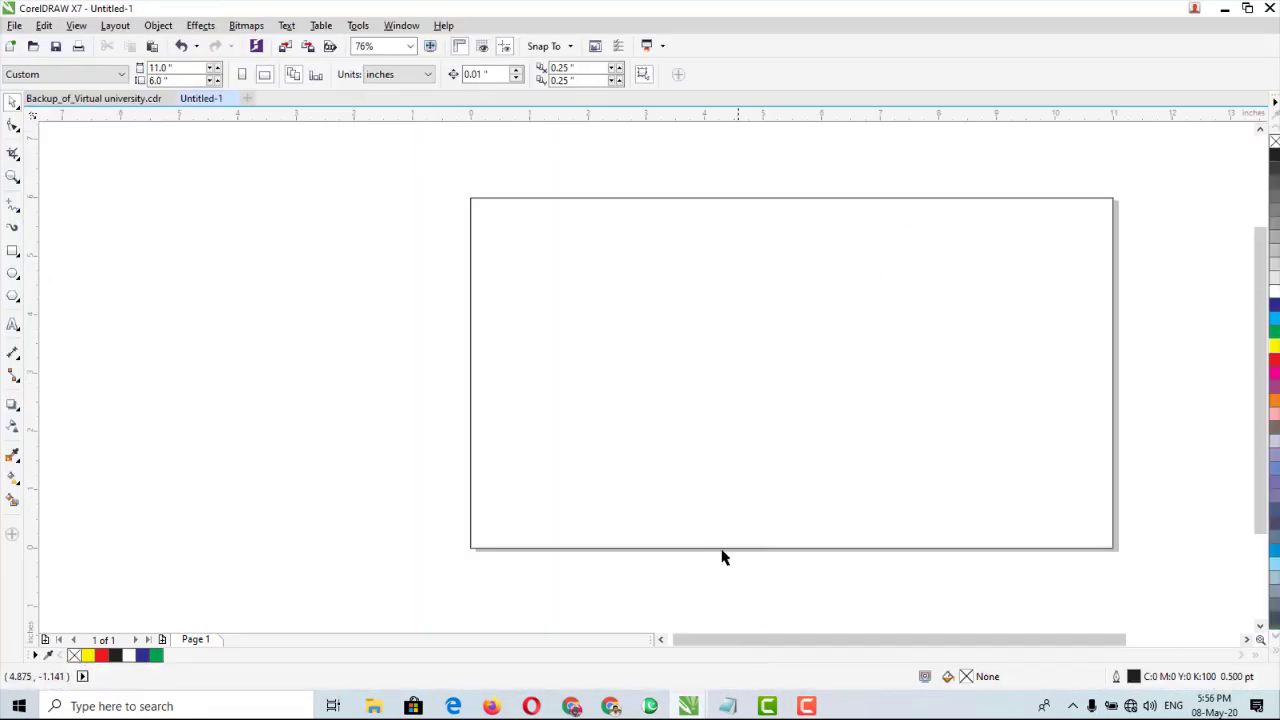
click(661, 640)
click(650, 707)
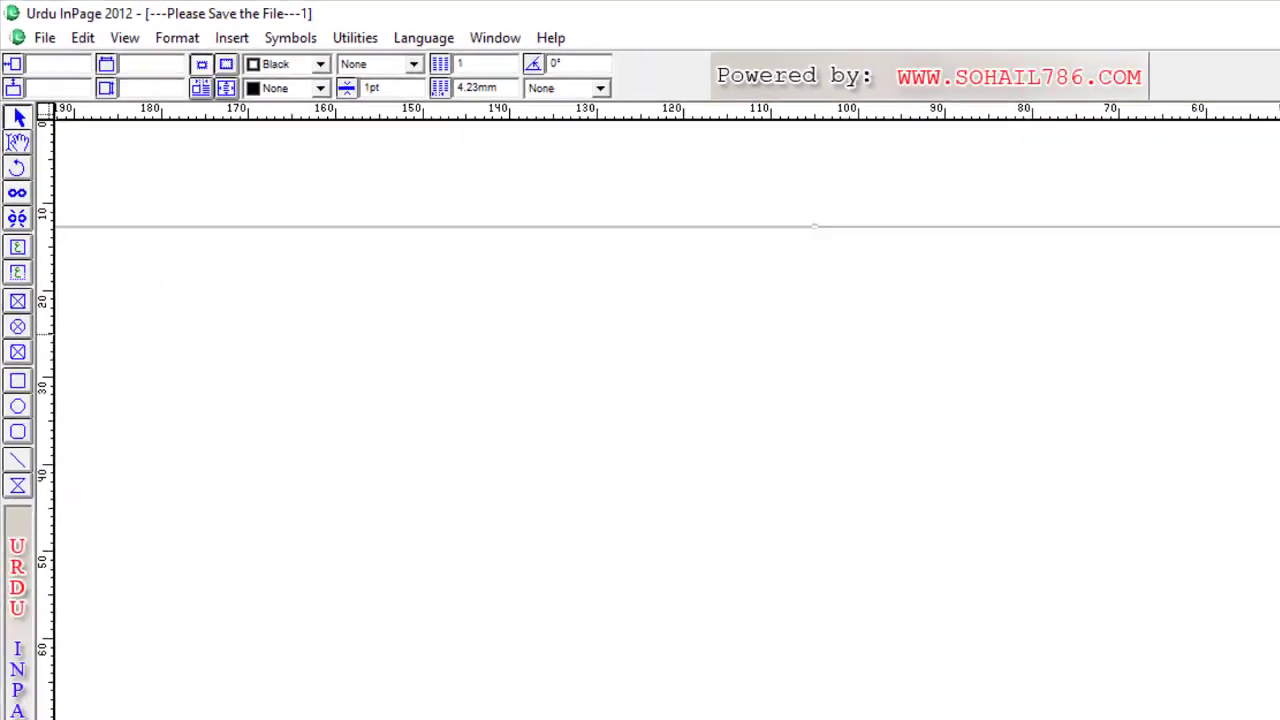
right_click(814, 266)
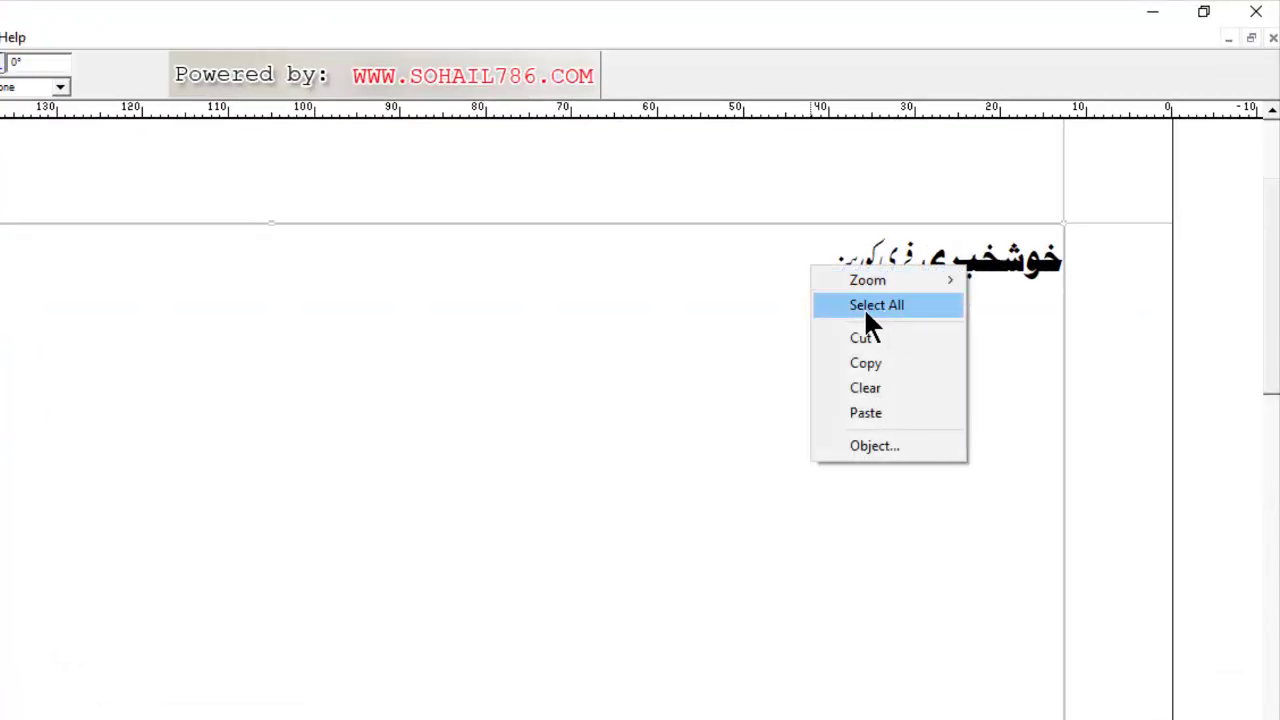
click(866, 306)
right_click(805, 261)
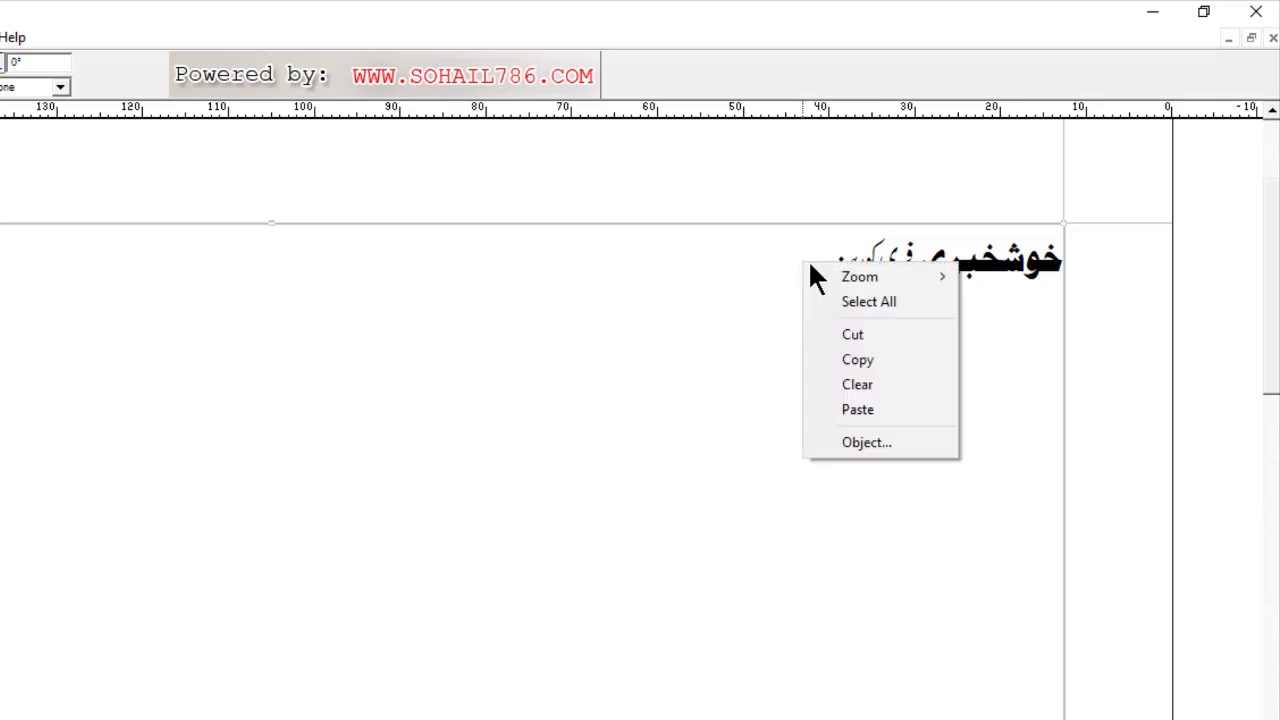
click(895, 359)
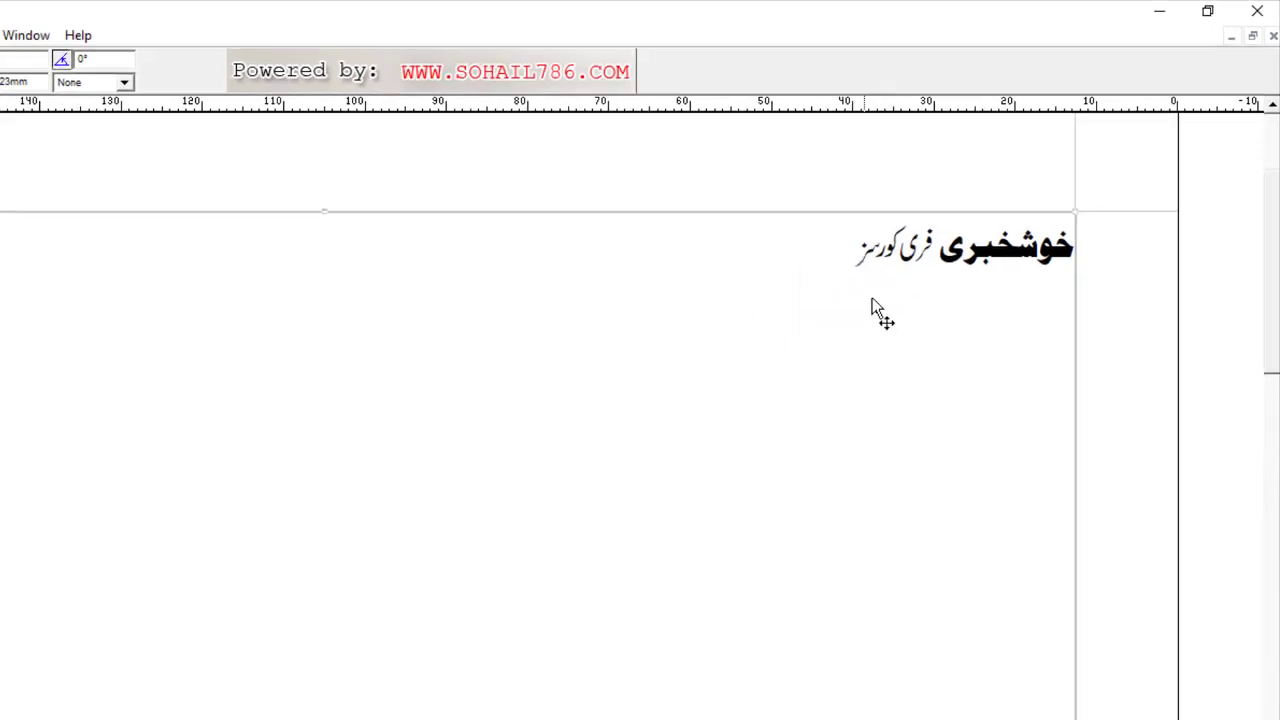
Switch to CorelDRAW and paste the copied Urdu heading into the Untitled-1 document
mouse_move(686, 707)
click(777, 655)
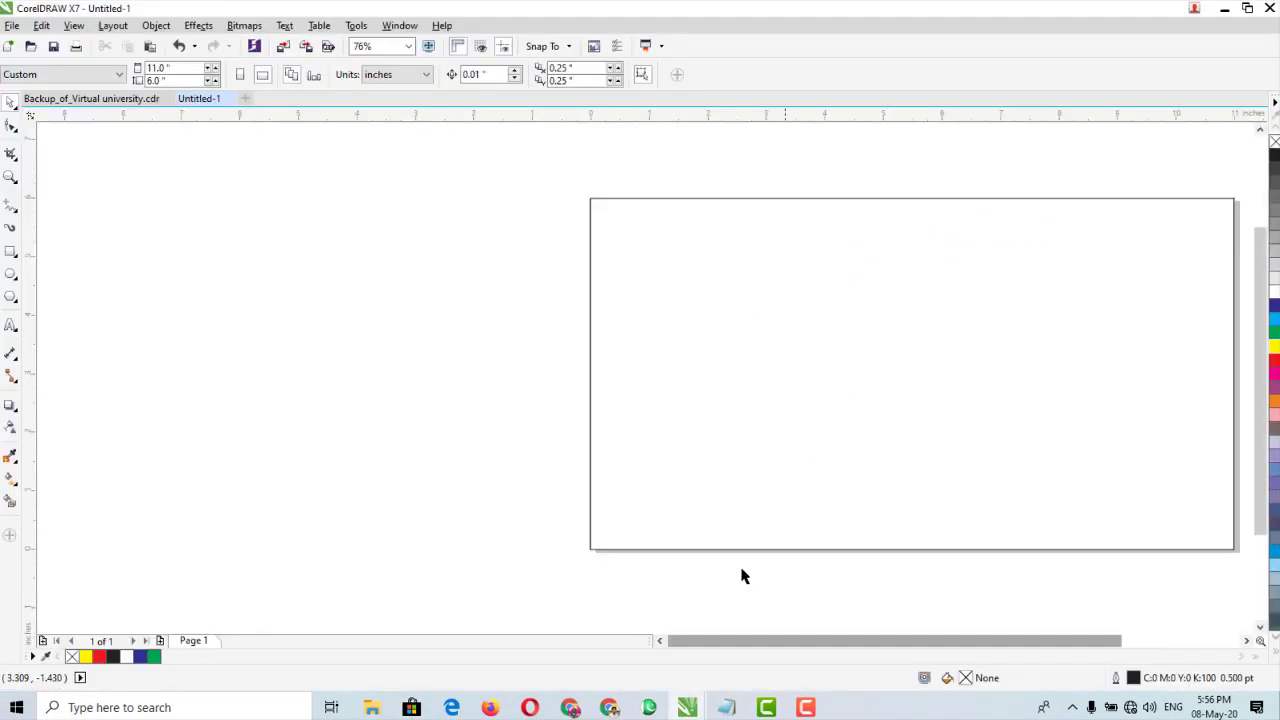
right_click(251, 260)
click(318, 356)
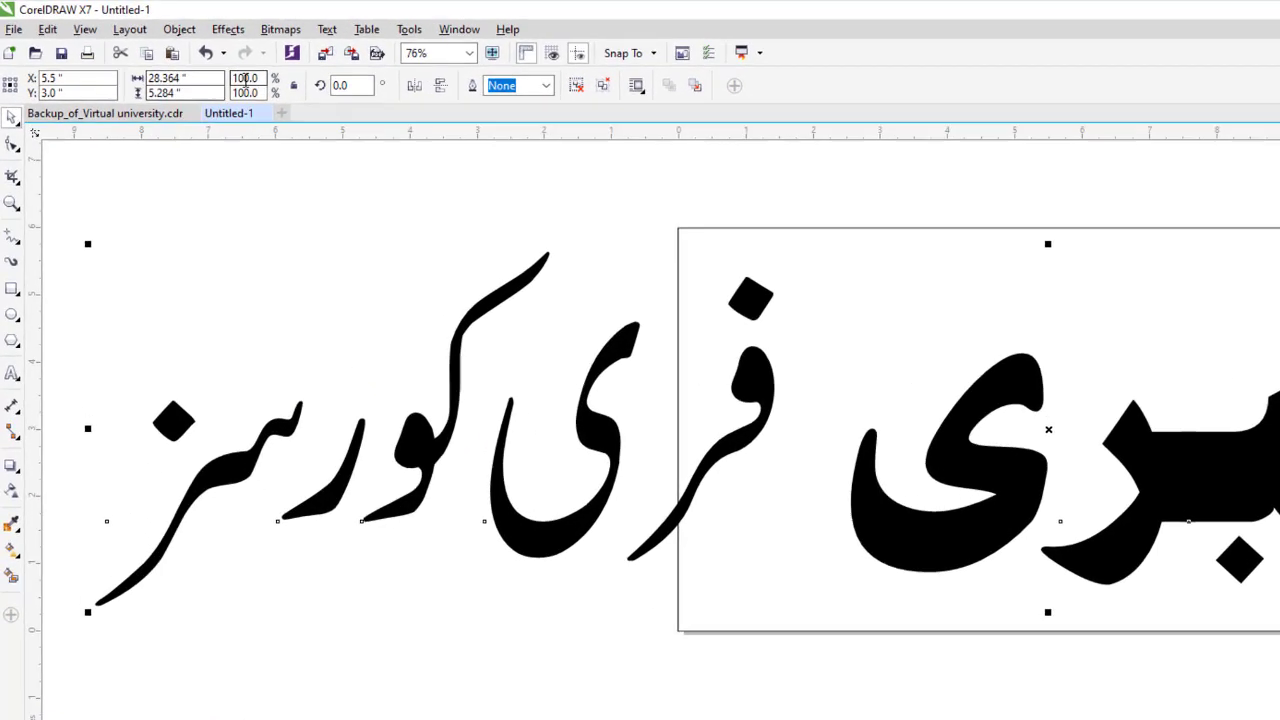
Scale the pasted Urdu heading to 7% both horizontally and vertically
click(214, 69)
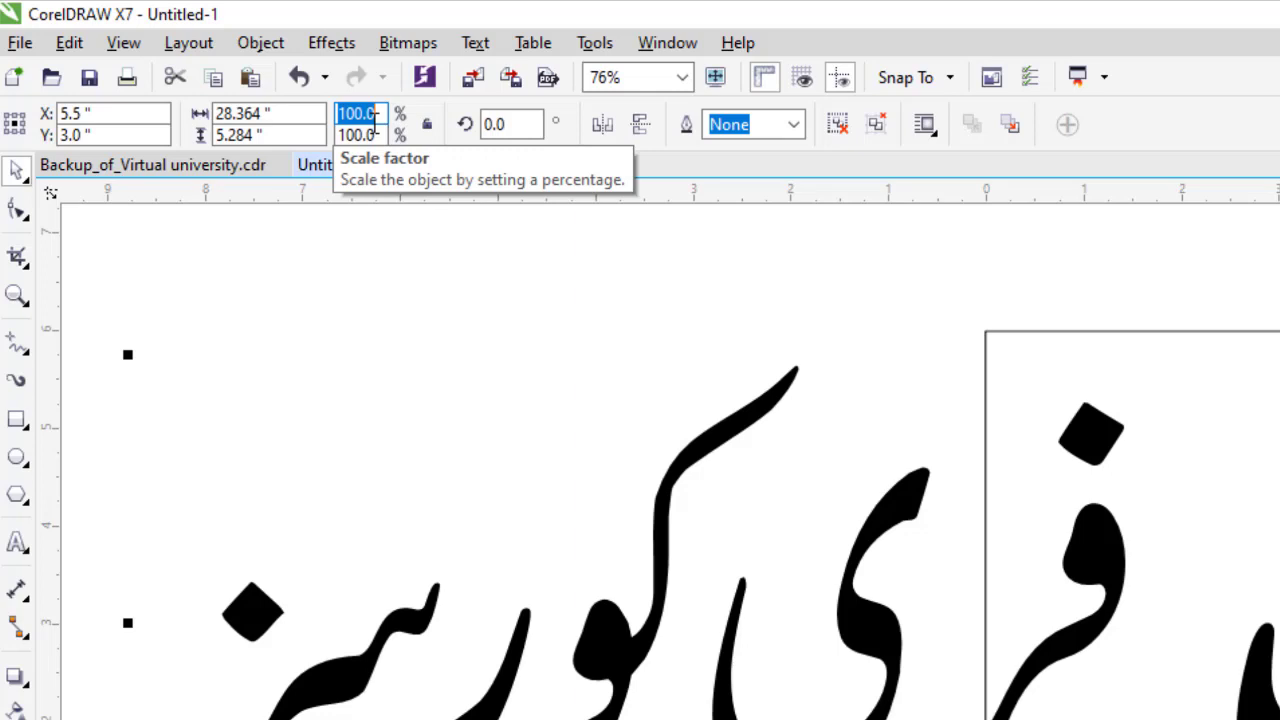
text(7)
key(Tab)
text(7)
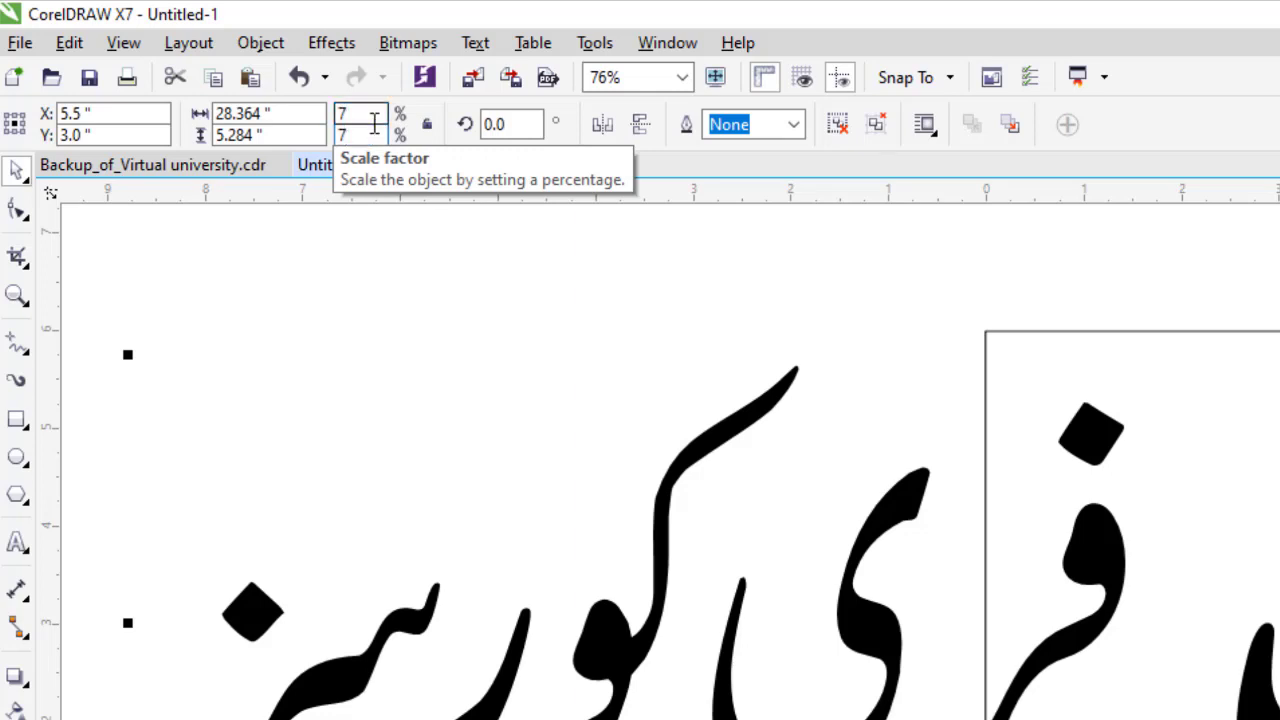
key(Return)
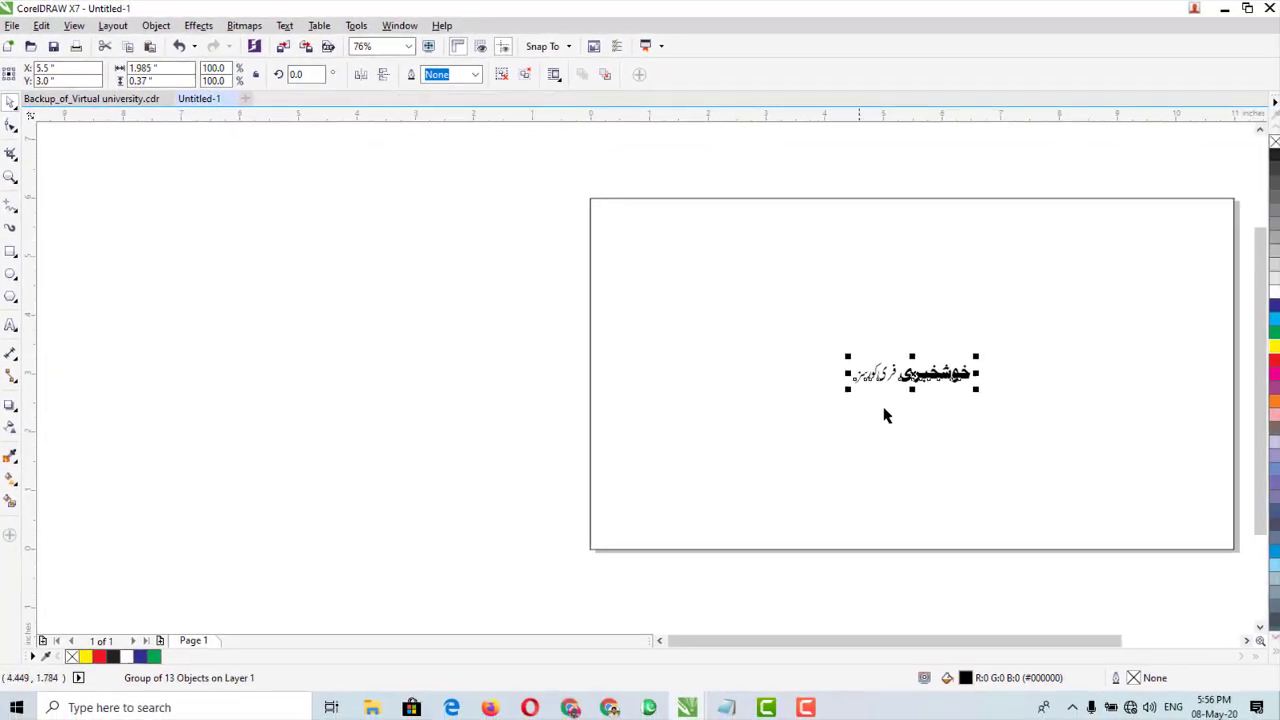
Move the Urdu heading off the page to its left and enlarge it to about 5.88 by 1.1 inches
drag(912, 372, 534, 322)
drag(305, 276, 178, 245)
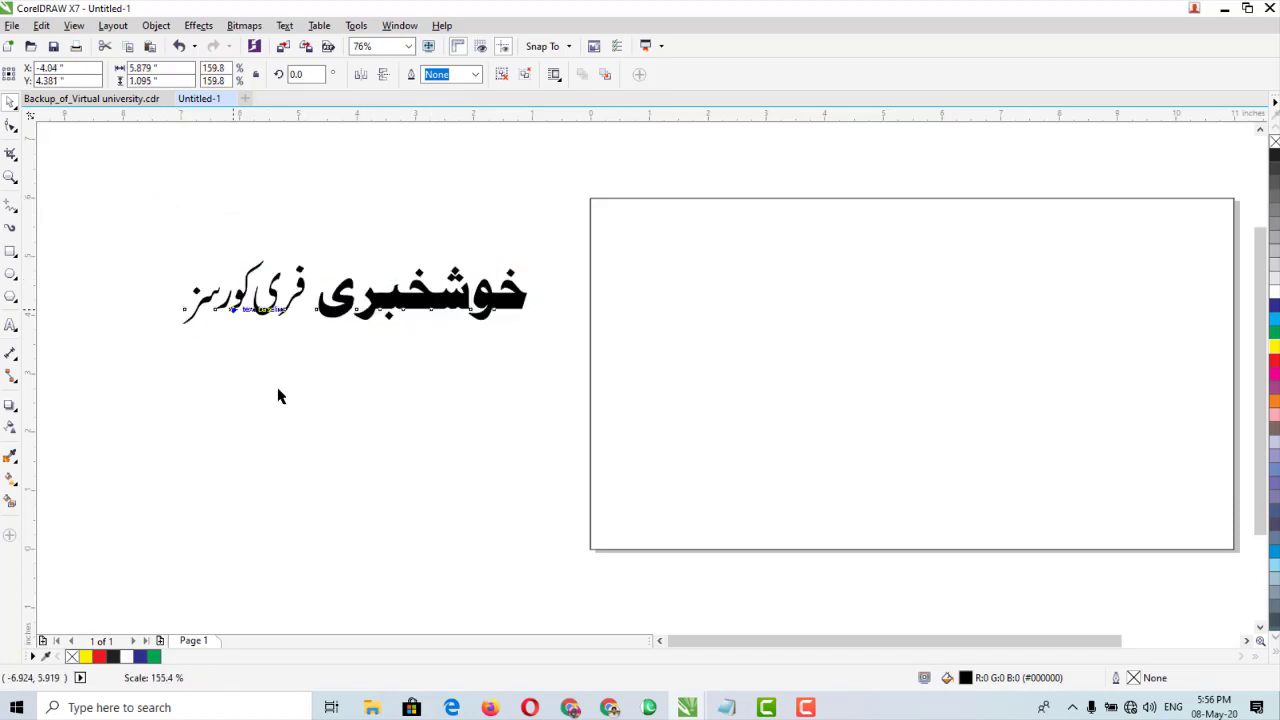
Ungroup the Urdu heading and move the word خوشخبری below فری کورسز
key(ctrl+u)
click(472, 432)
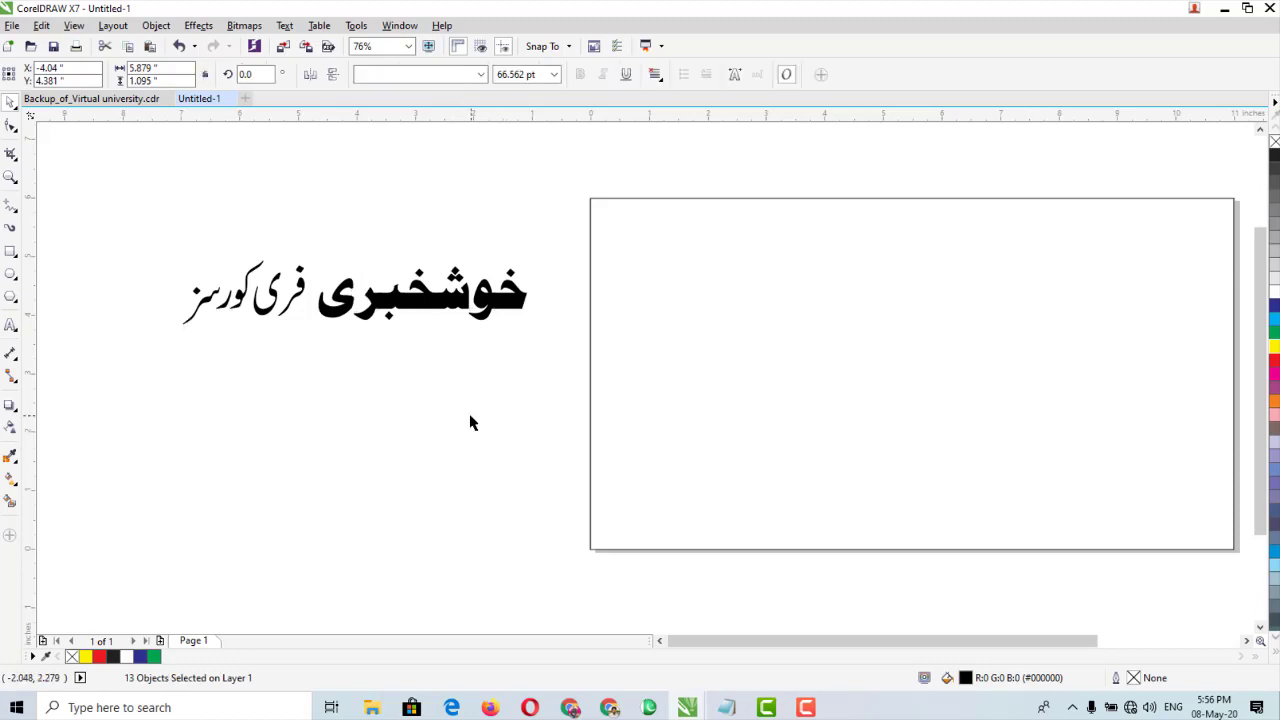
drag(541, 238, 310, 357)
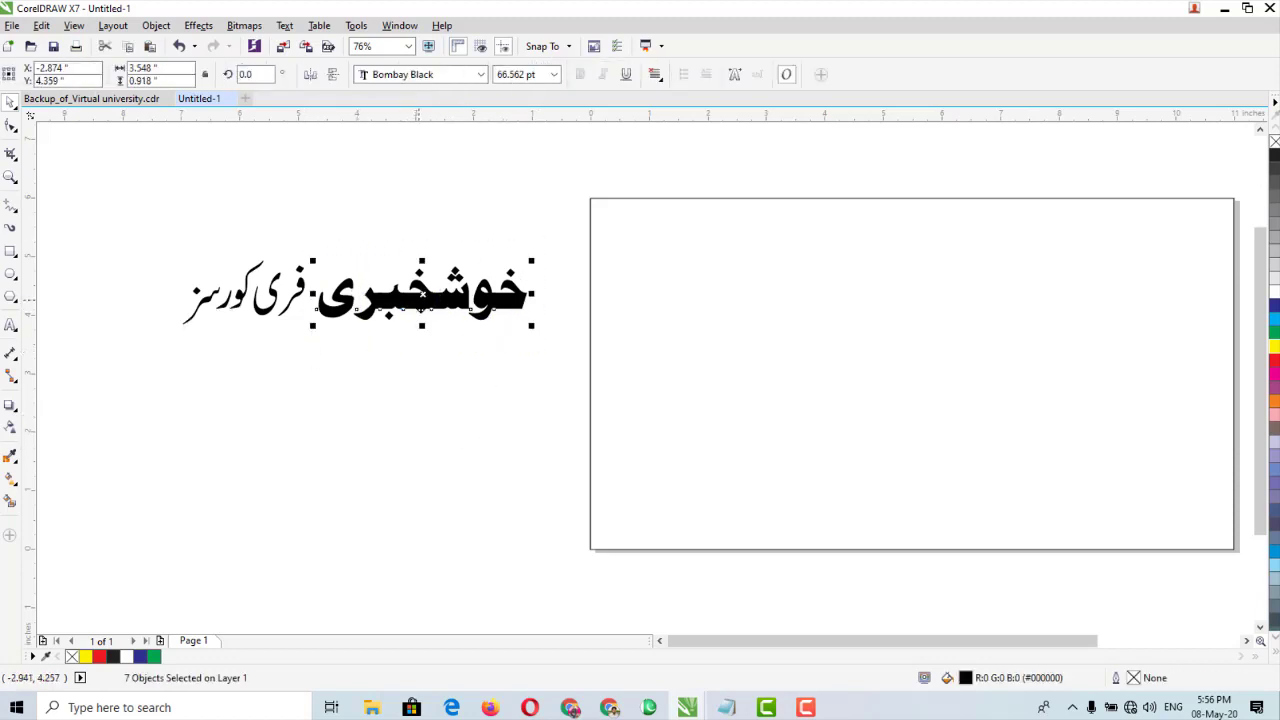
drag(416, 316, 338, 470)
Weld the letter pieces of خوشخبری into a single curve and reposition the word closer to the page
drag(500, 385, 180, 506)
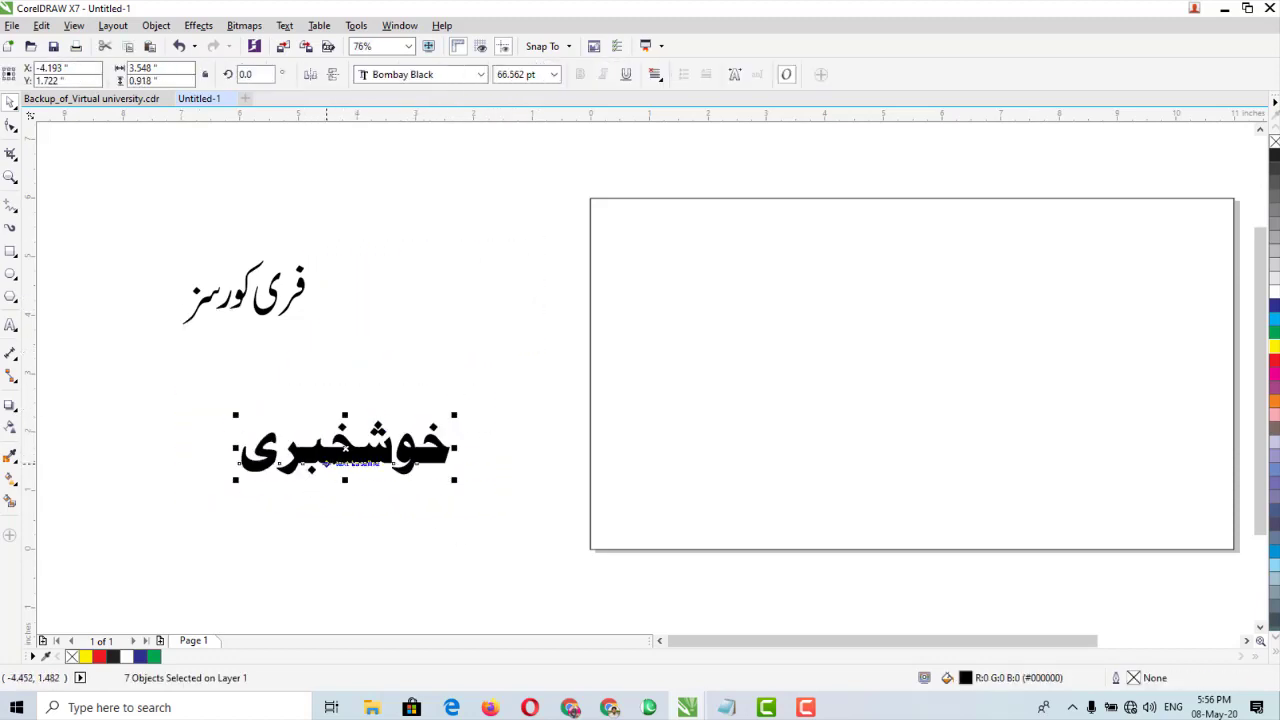
drag(370, 445, 462, 492)
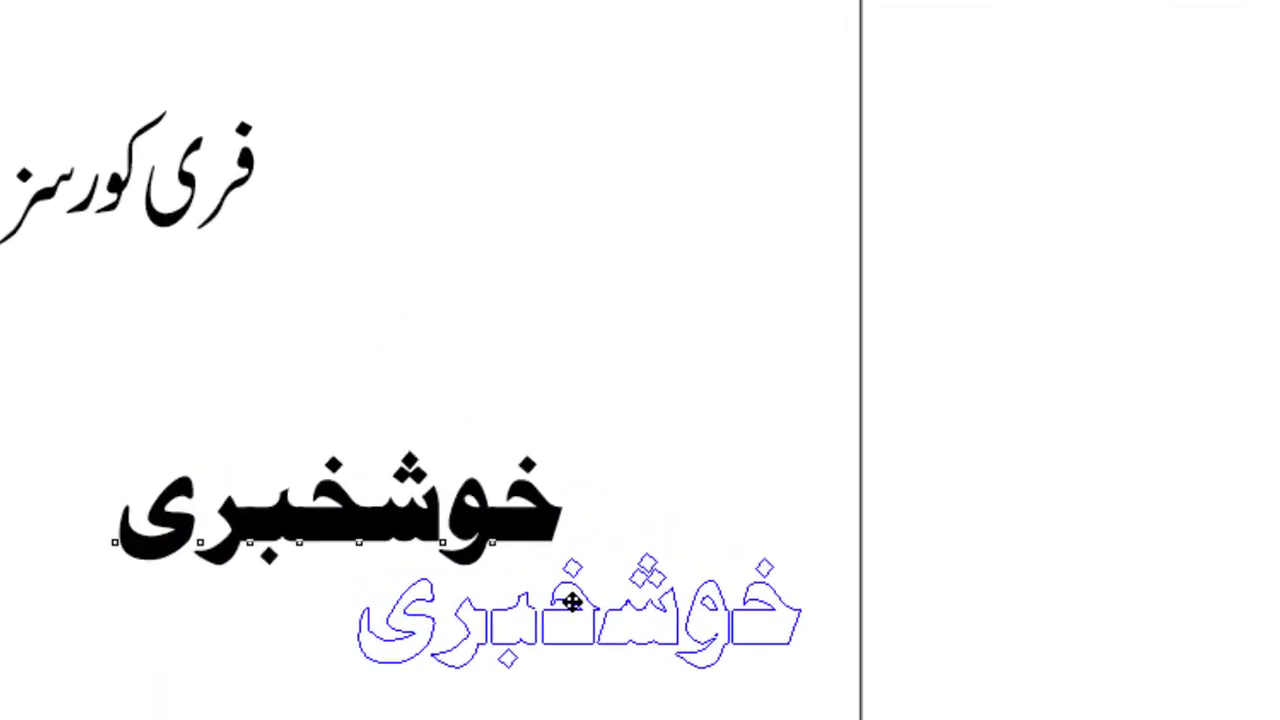
drag(572, 601, 568, 607)
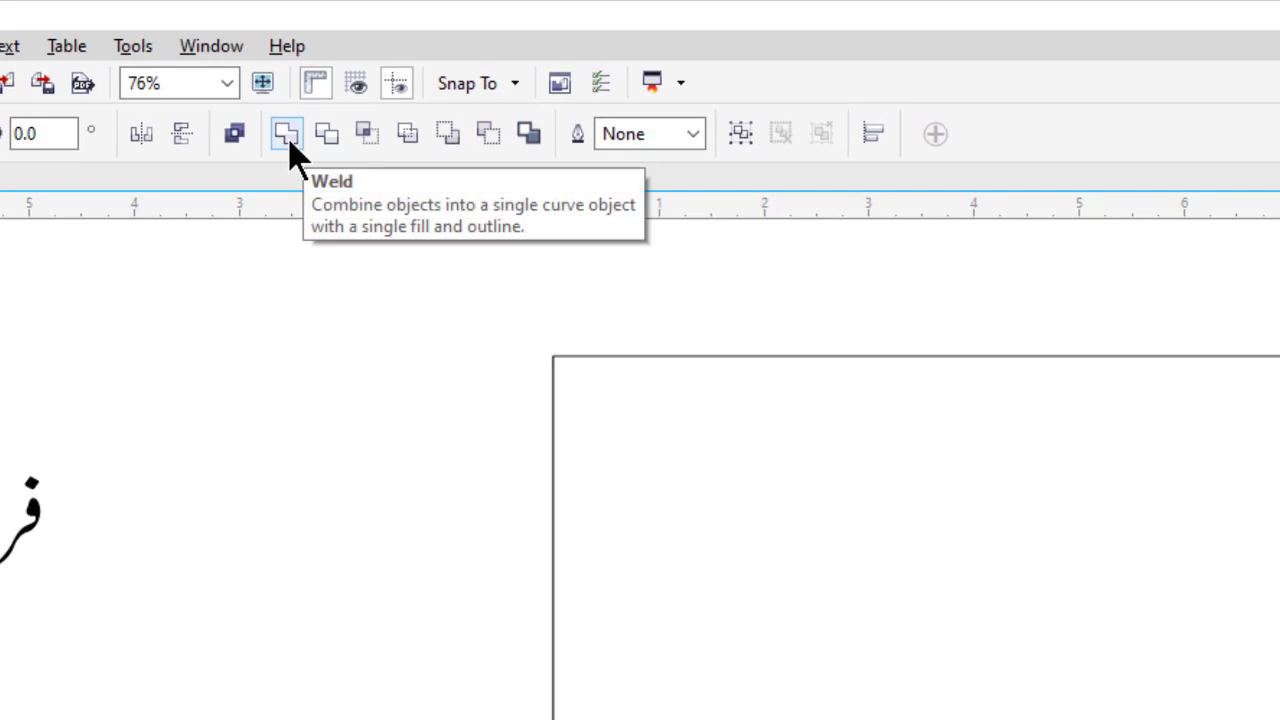
click(287, 136)
drag(452, 493, 425, 409)
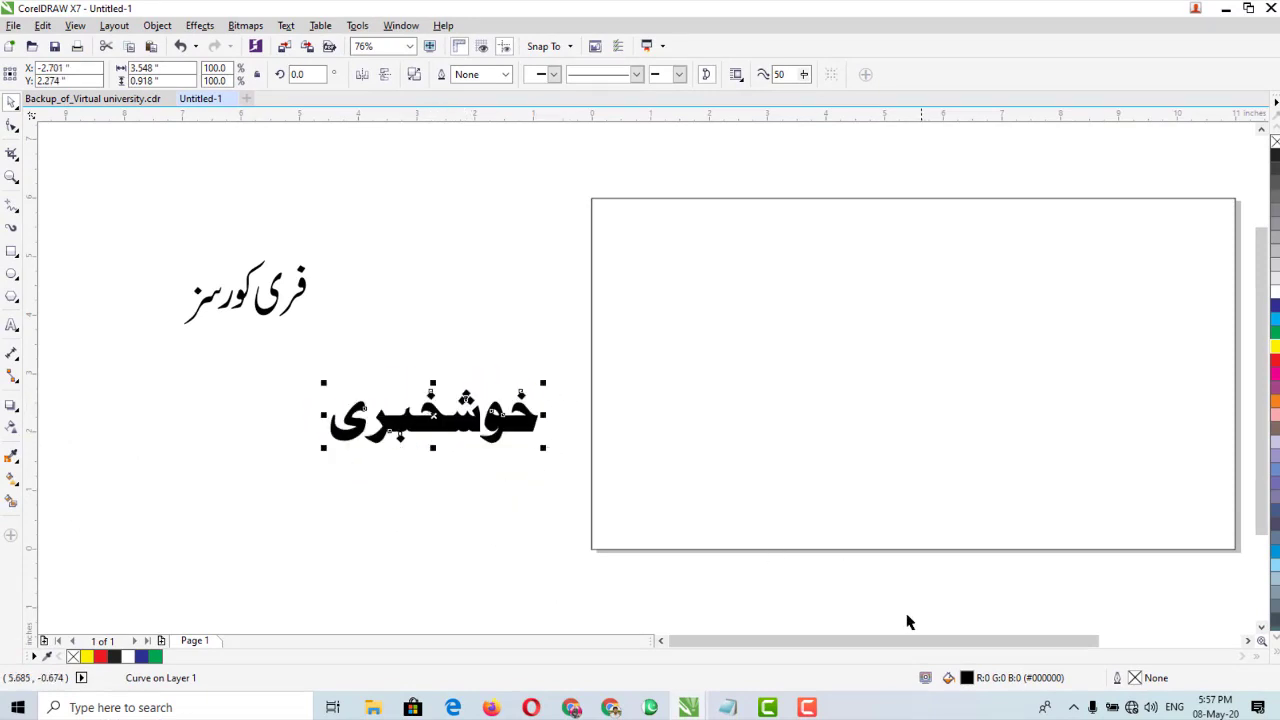
click(1247, 640)
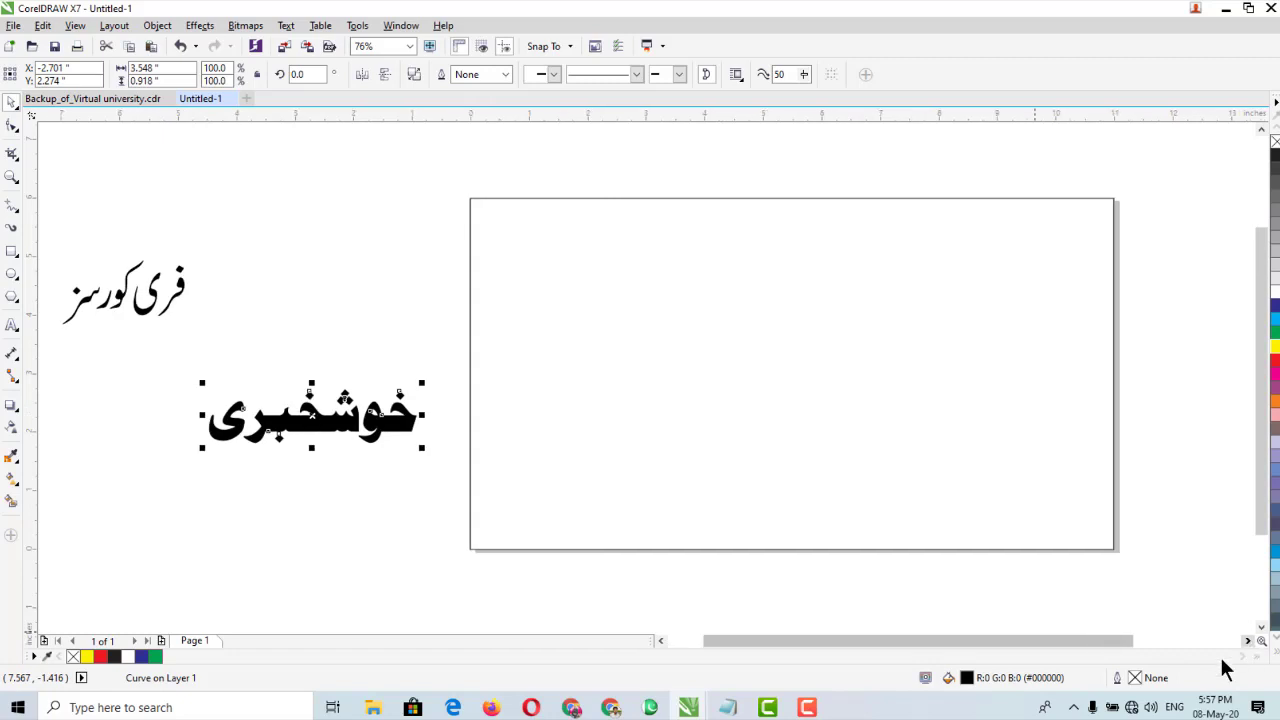
key(ctrl+v)
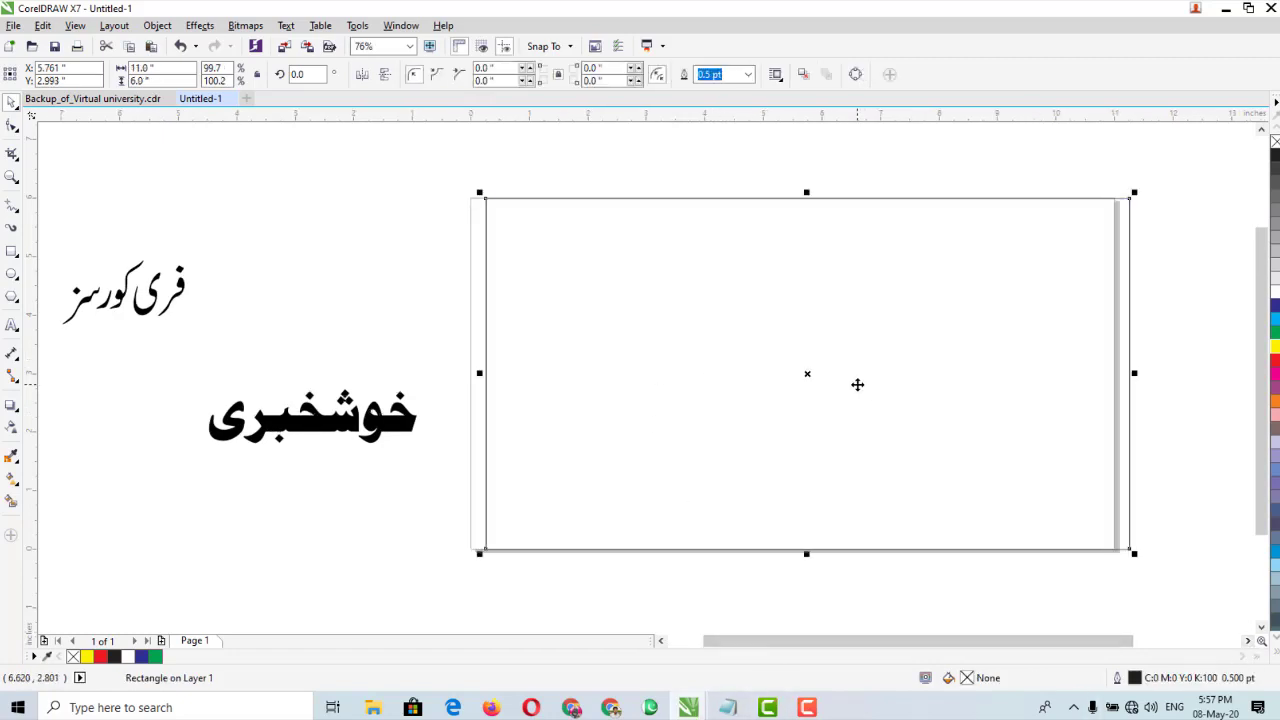
key(p)
click(640, 392)
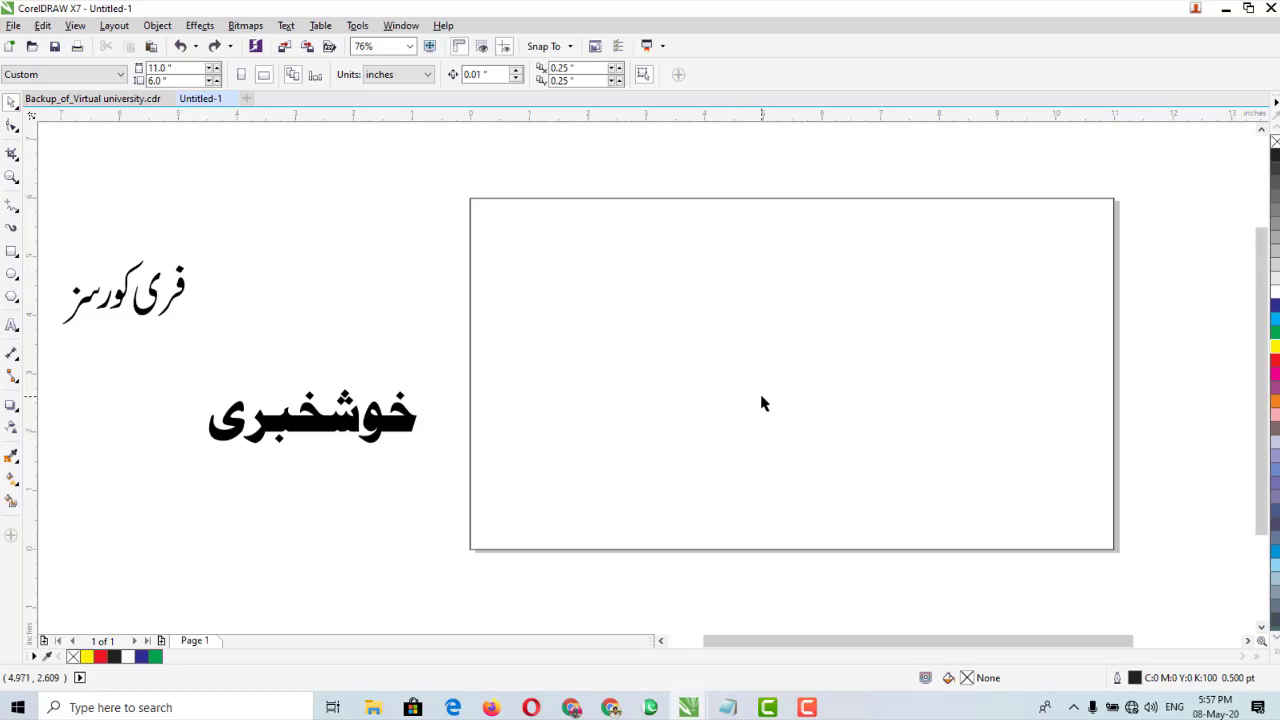
click(769, 334)
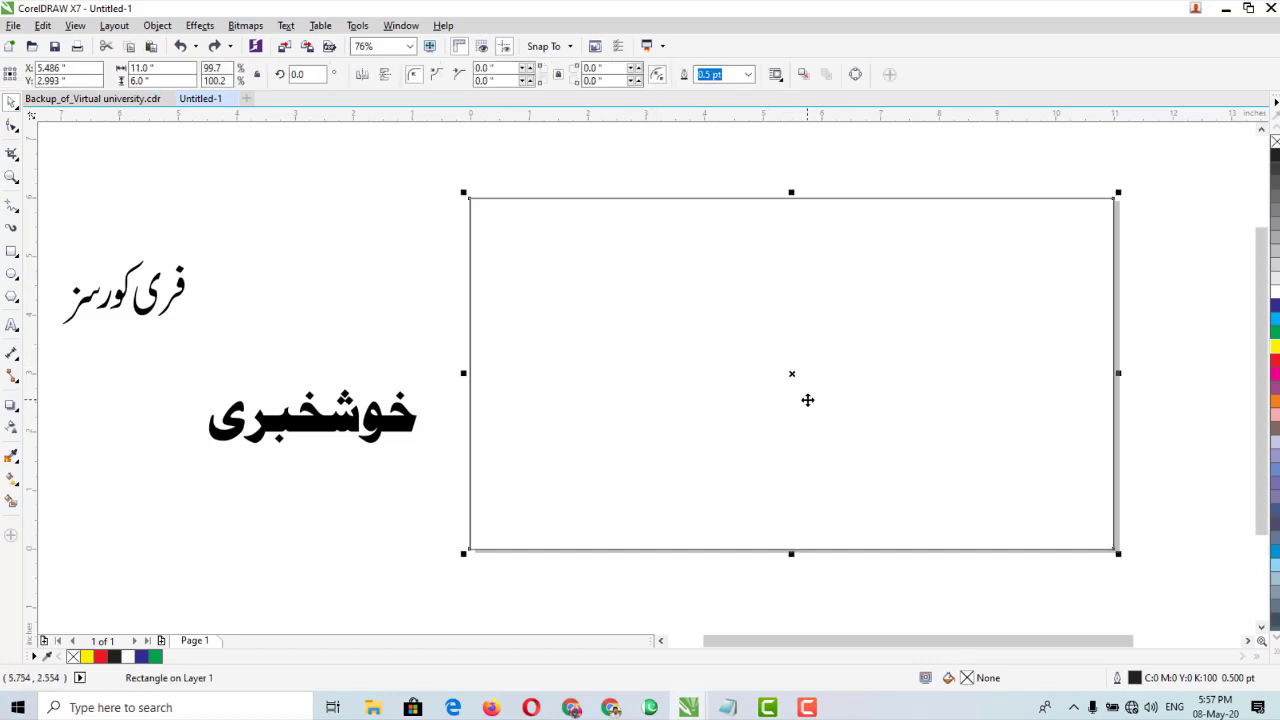
click(822, 400)
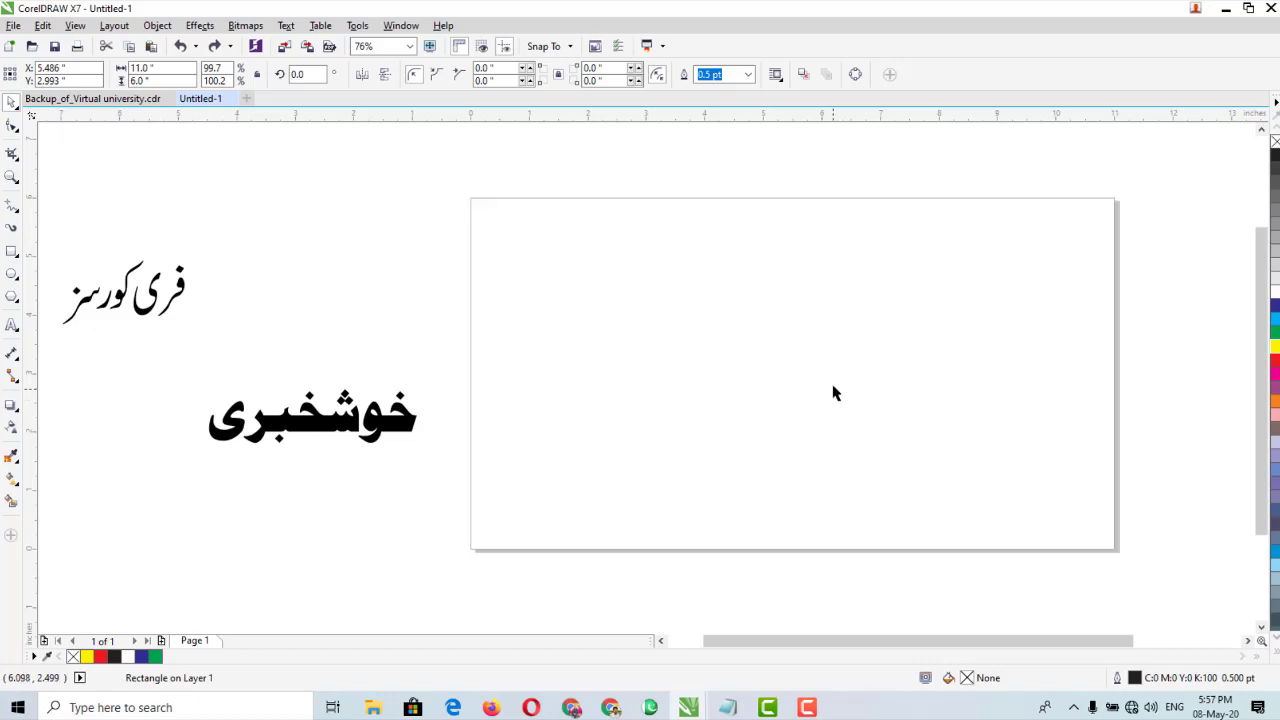
Draw a rectangle on the page and set its size to 11 inches wide by 6 inches high
click(10, 253)
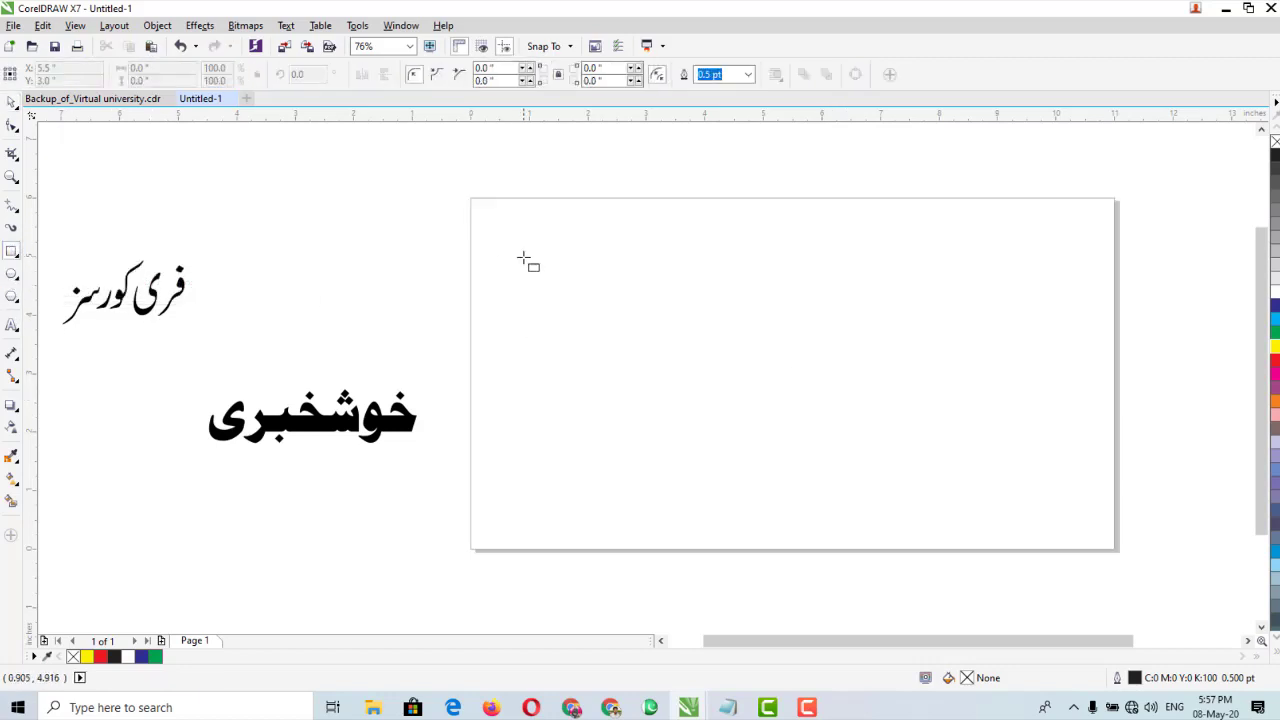
drag(501, 227, 1016, 477)
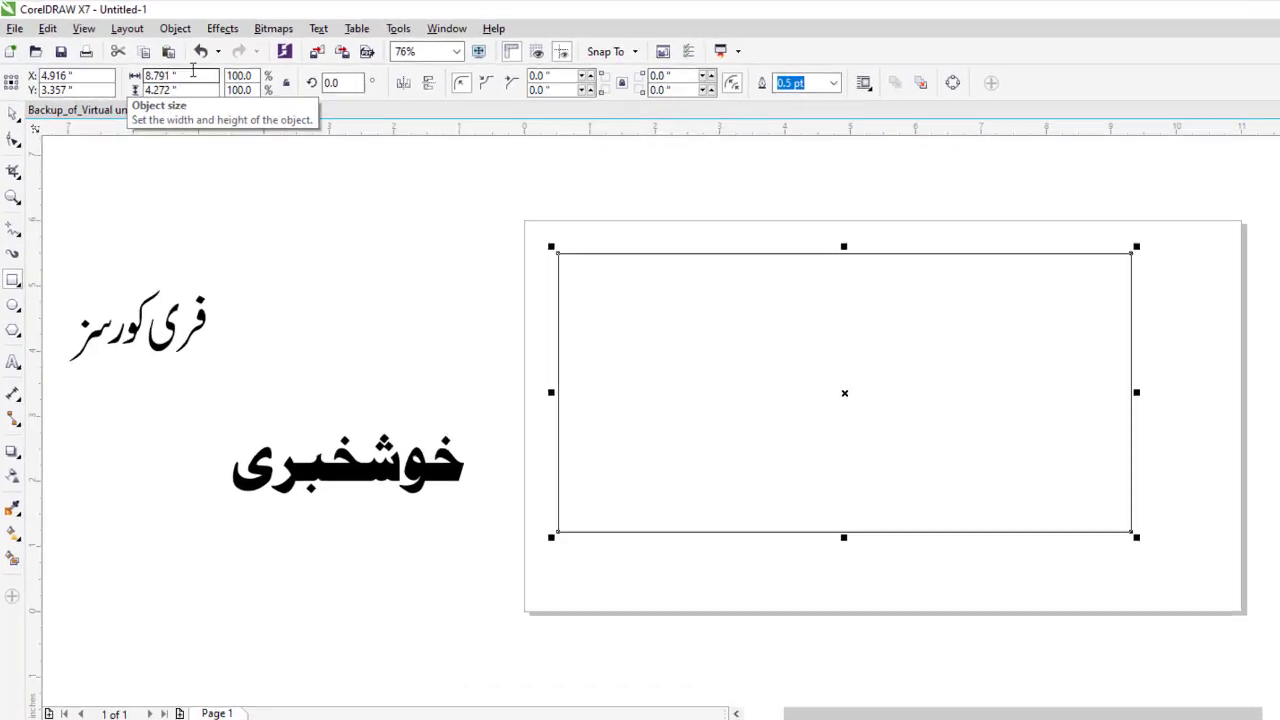
click(168, 68)
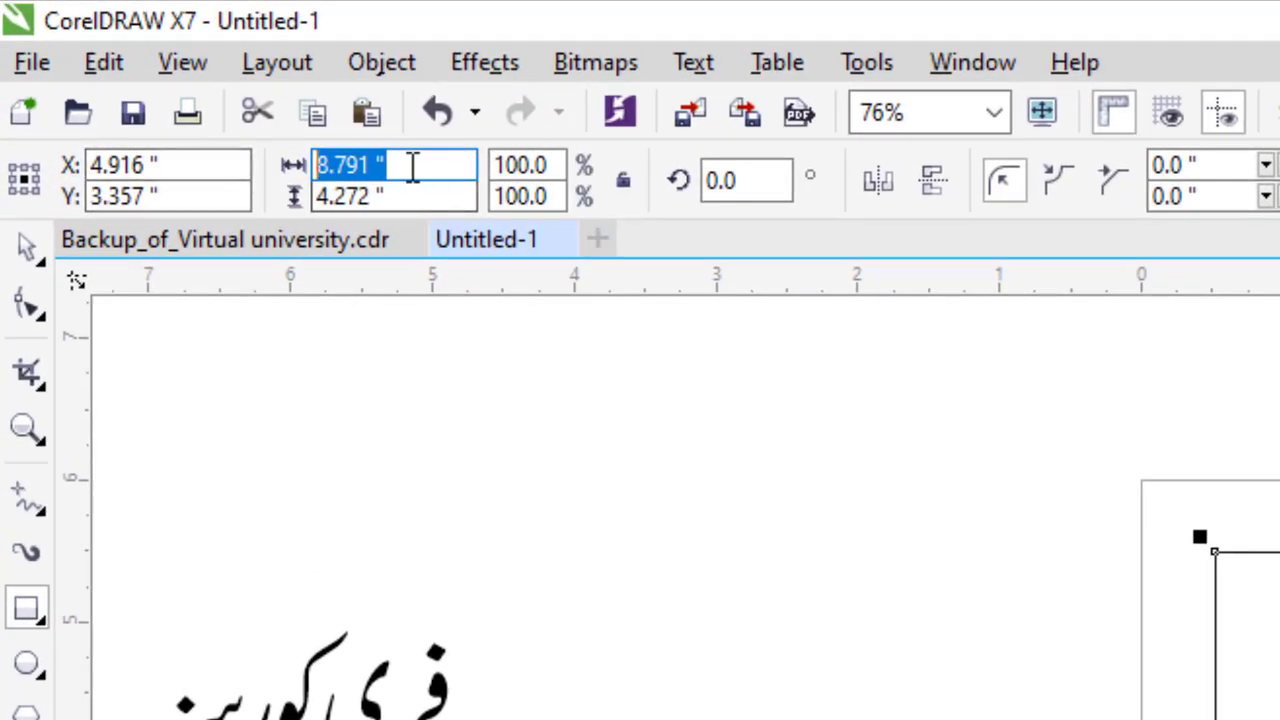
text(11)
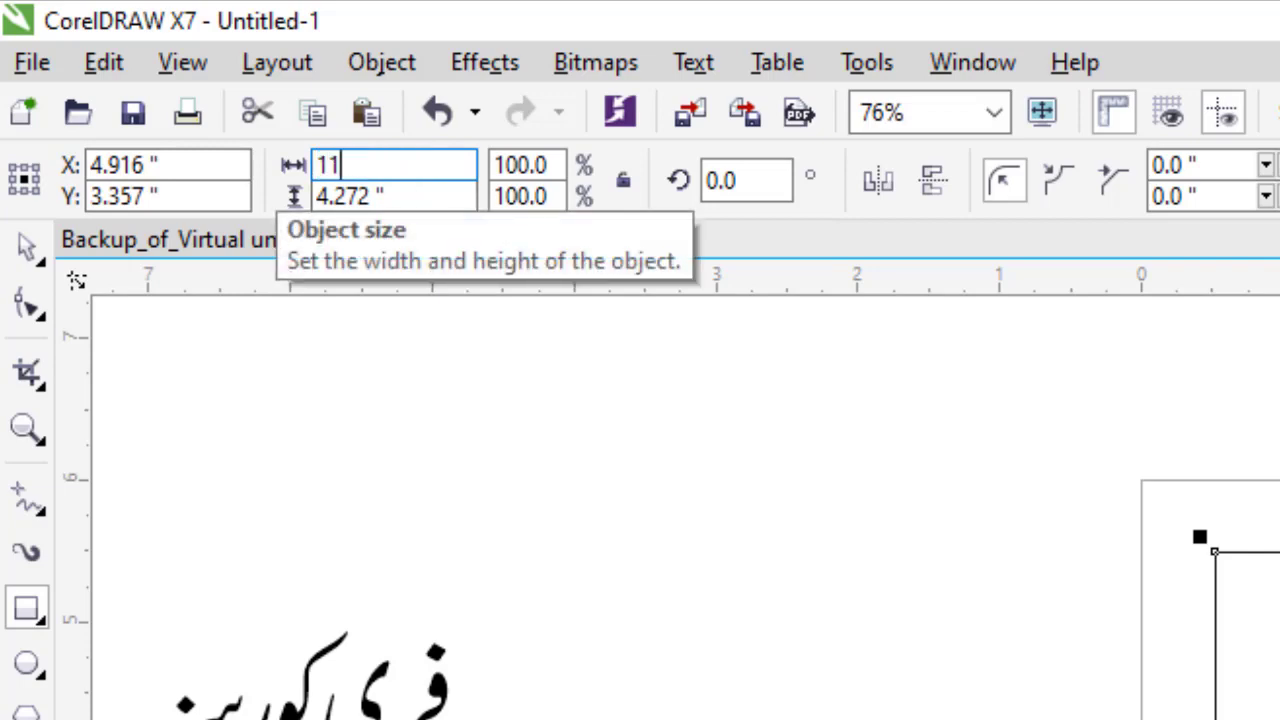
key(Tab)
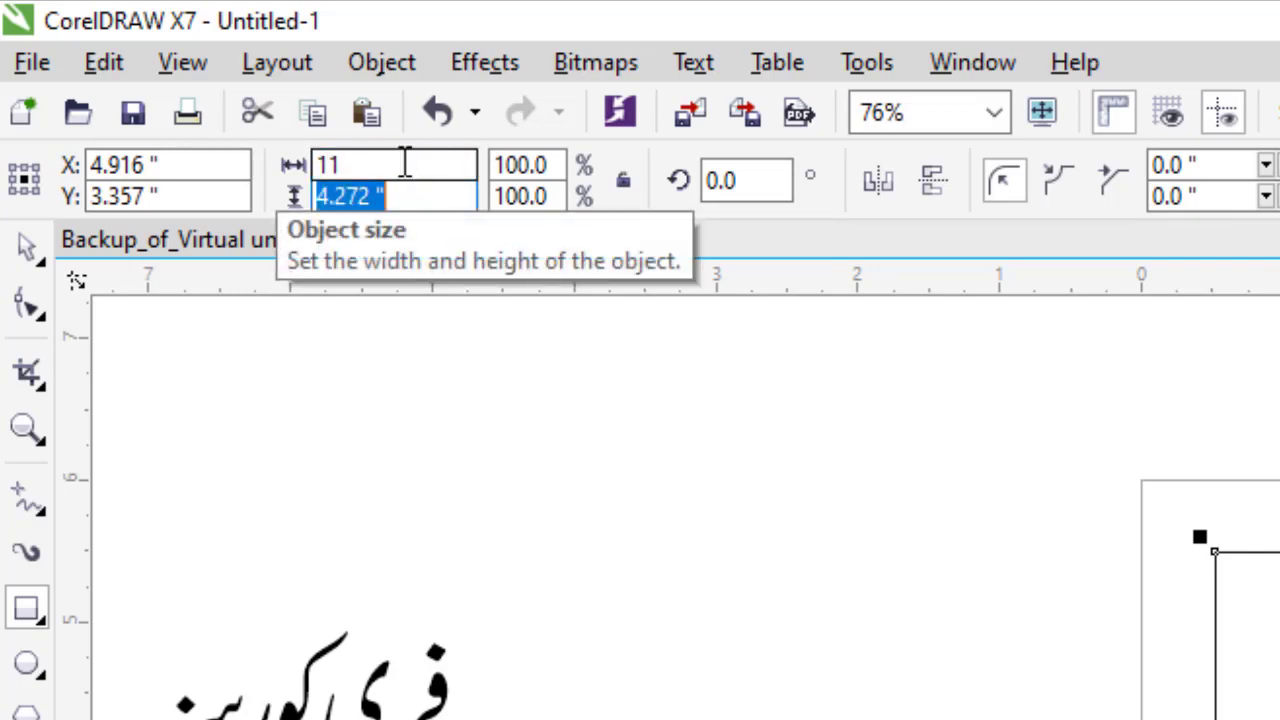
text(6)
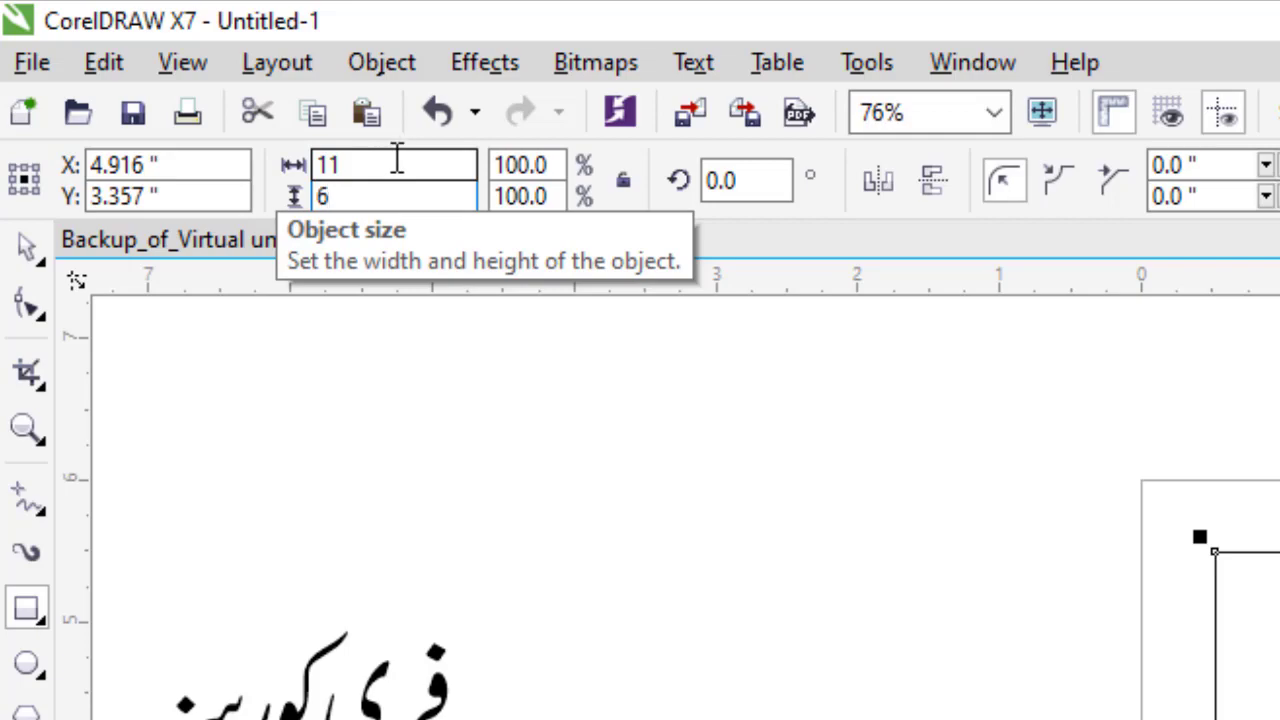
key(Return)
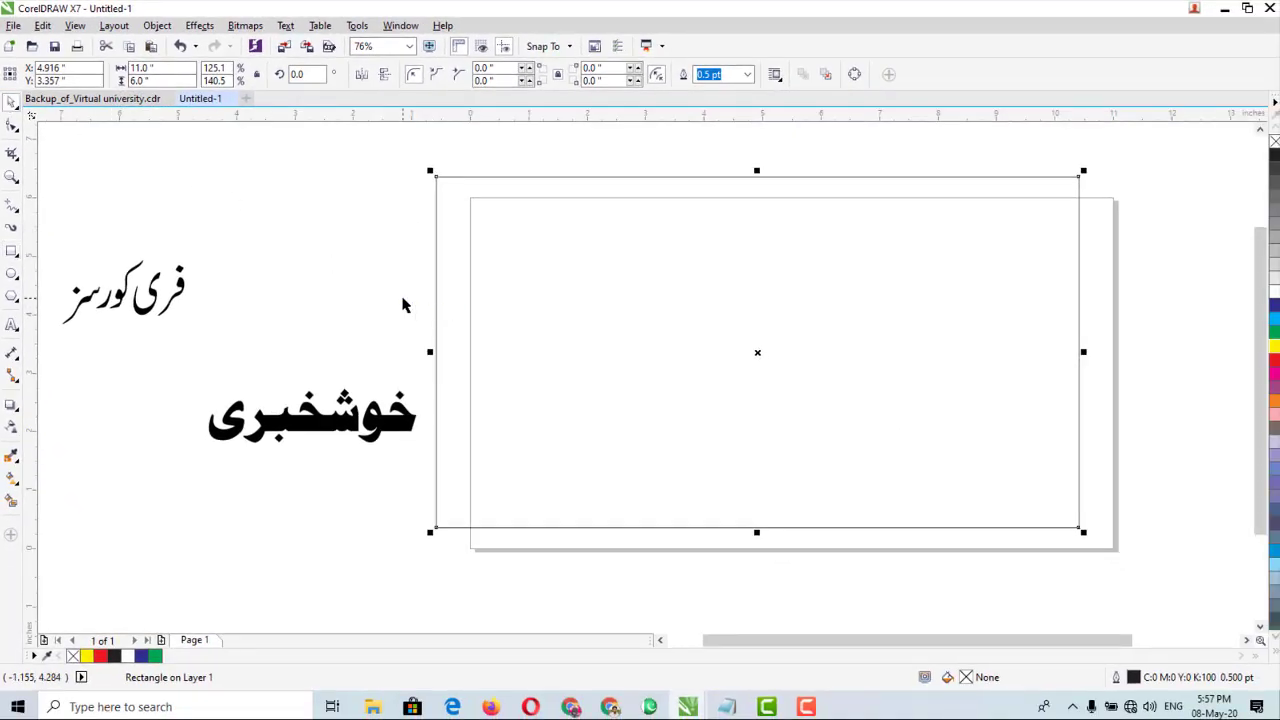
Move the rectangle over the page and nudge it left in four small increments to line up with the page edges
drag(786, 349, 821, 367)
click(1185, 380)
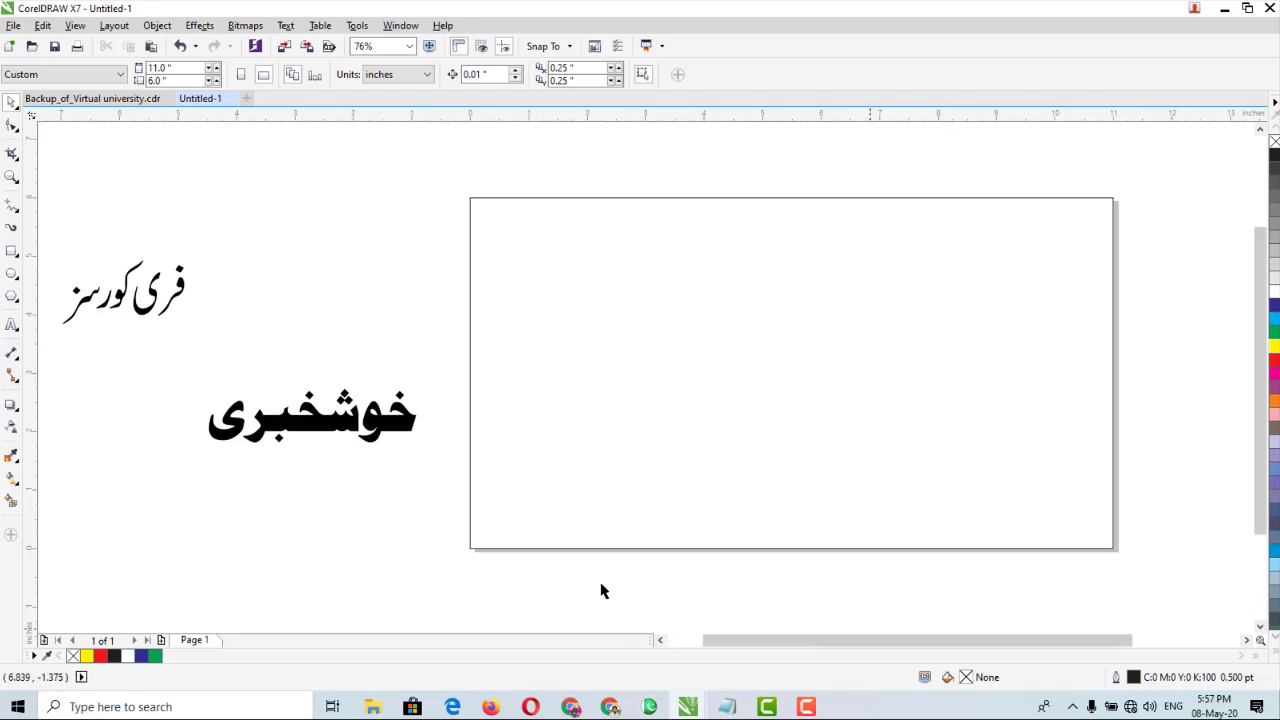
click(690, 412)
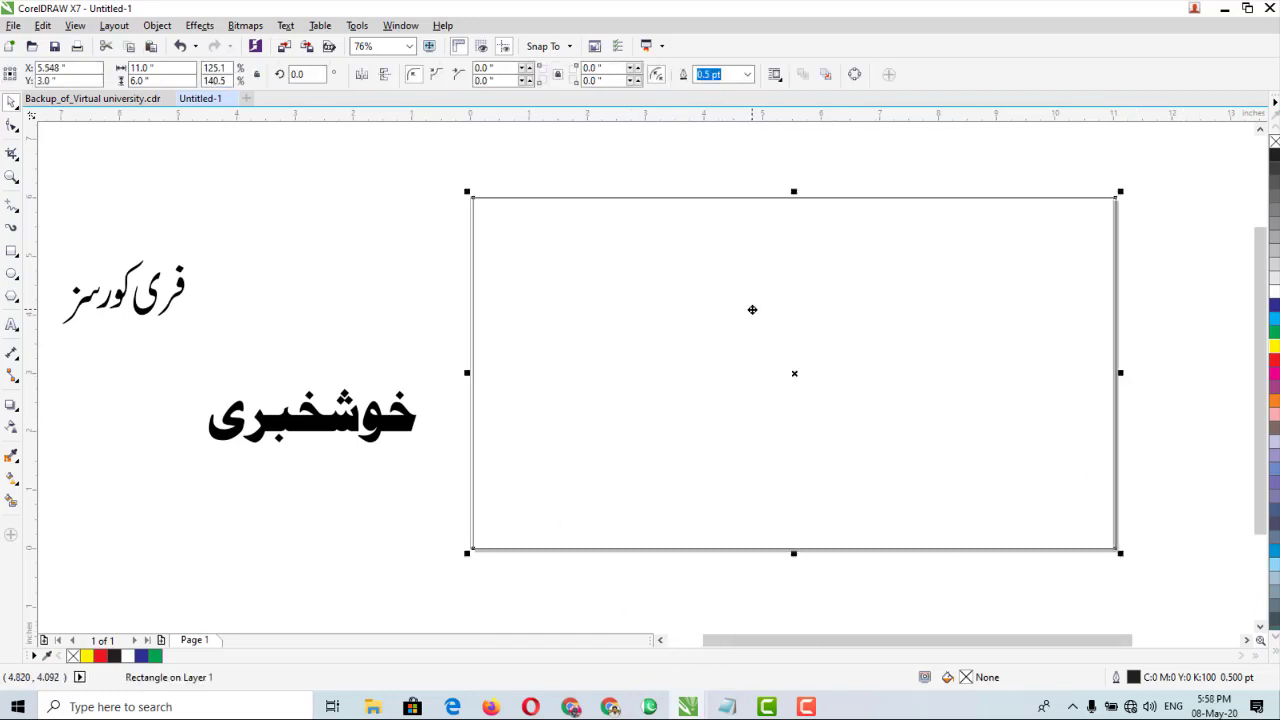
key(Left)
key(Left)
key(Left)
key(Left)
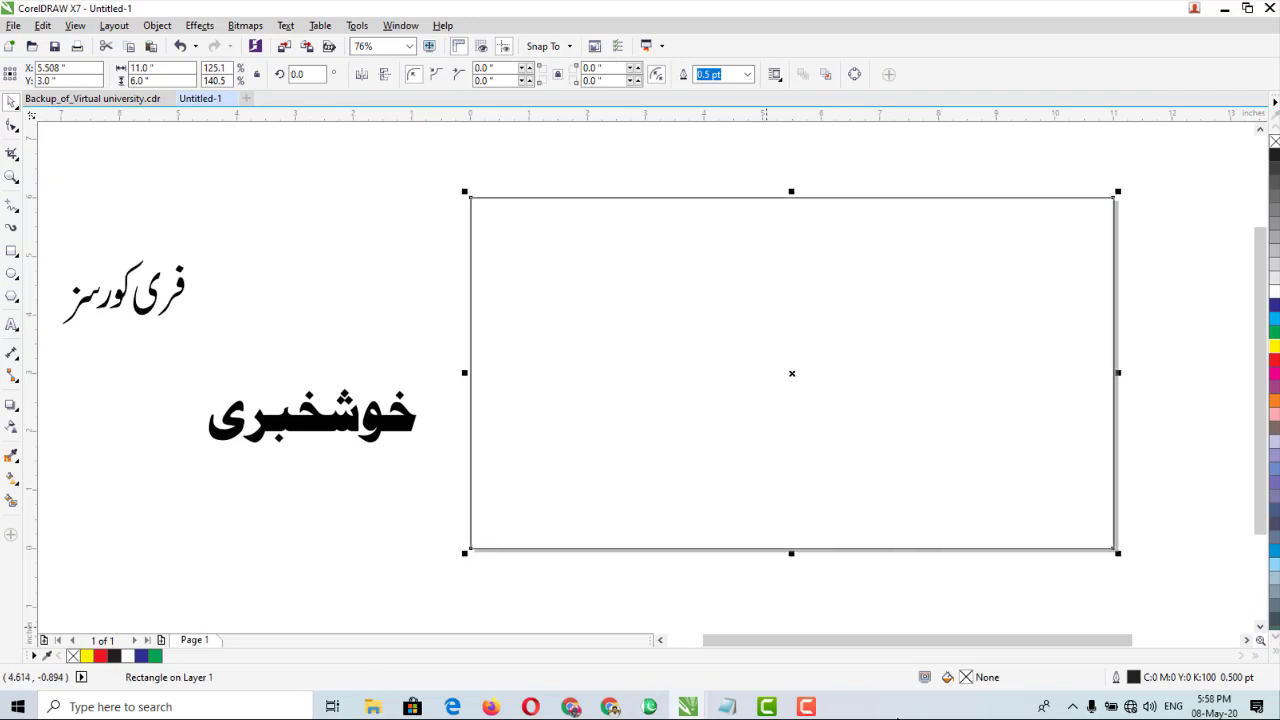
Make a copy of the rectangle shortened from its bottom edge to about 2.22 inches high, keeping the full-page original
drag(791, 551, 786, 327)
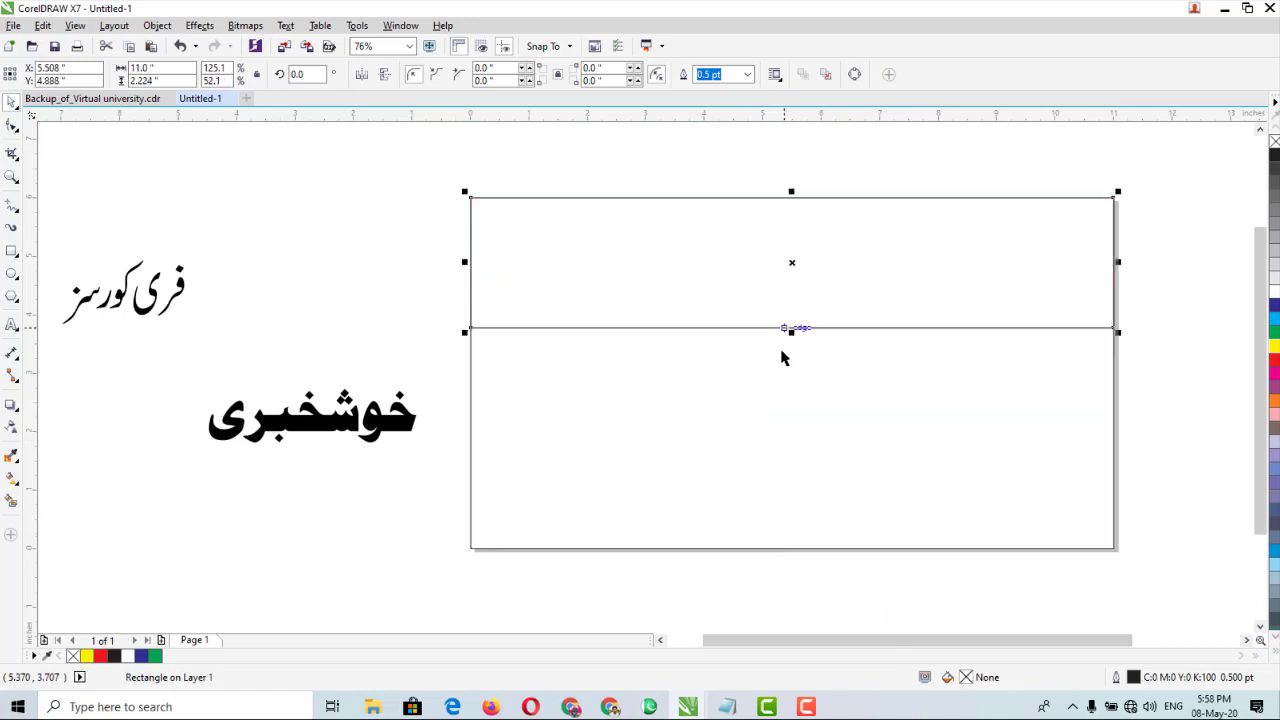
click(850, 298)
click(858, 508)
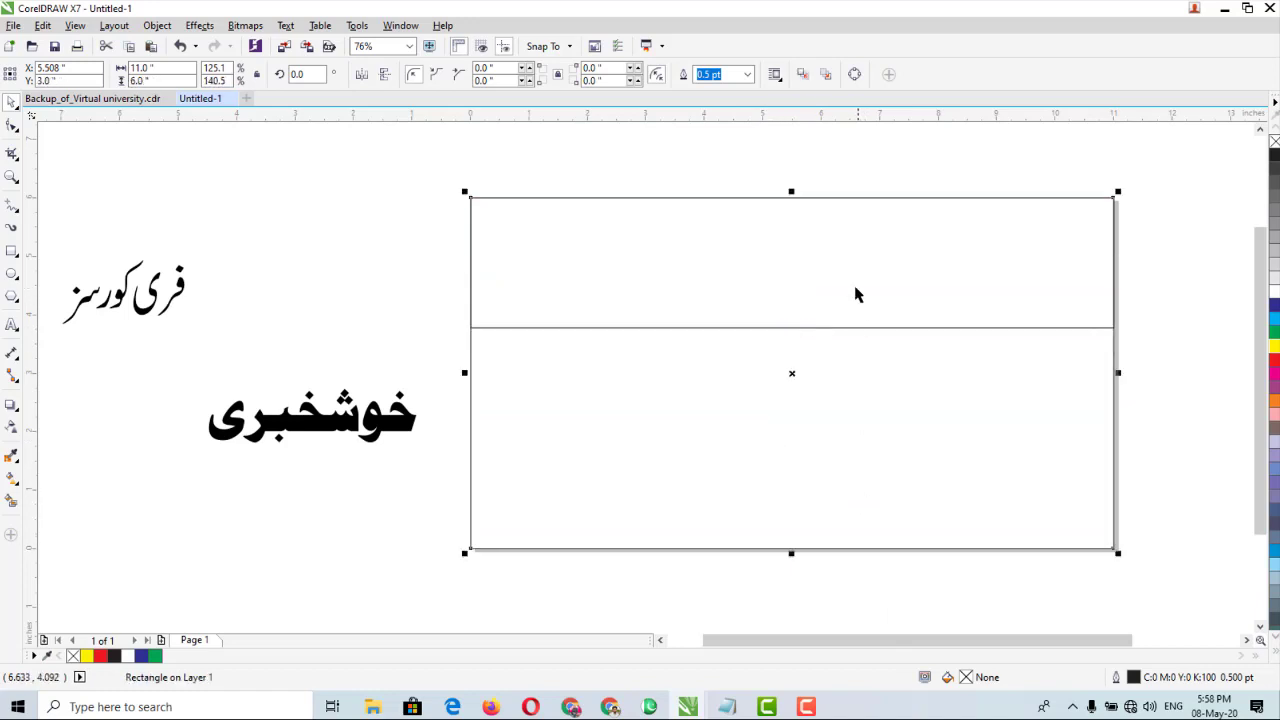
Give the shorter upper rectangle a yellow fill and yellow outline, and extend its bottom edge to make it about 2.42 inches high
click(857, 290)
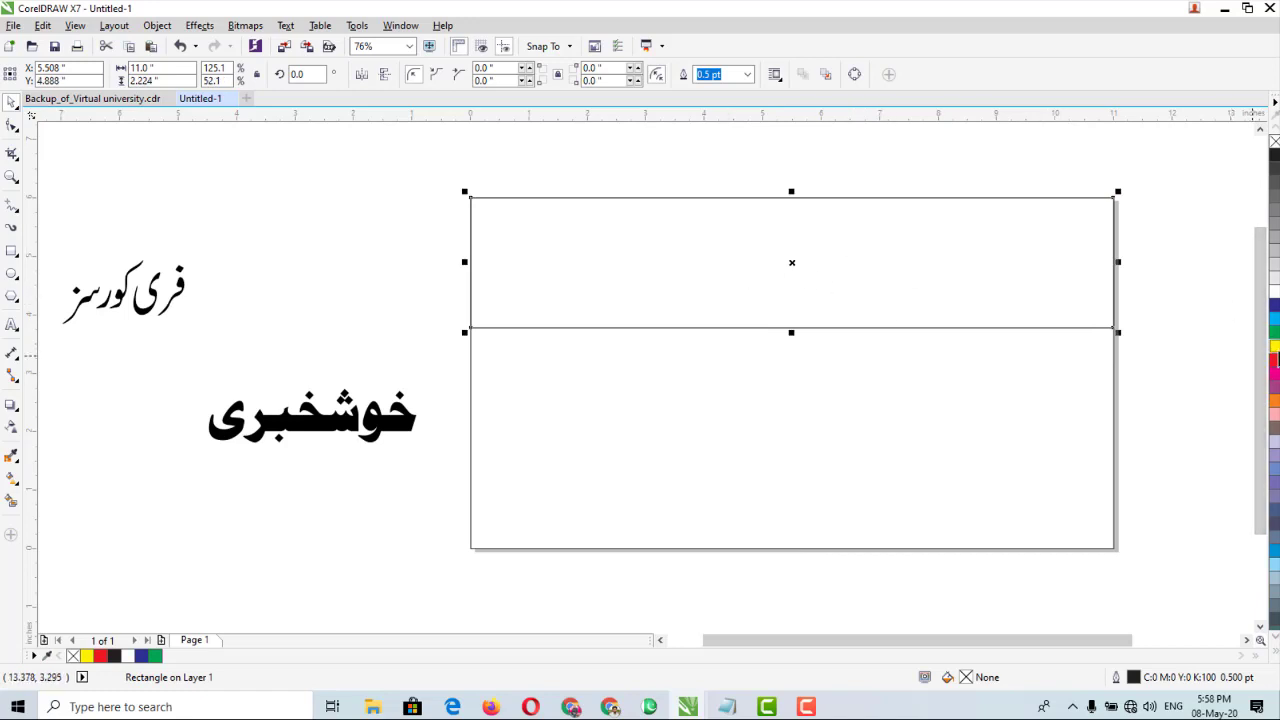
click(1274, 348)
right_click(1275, 348)
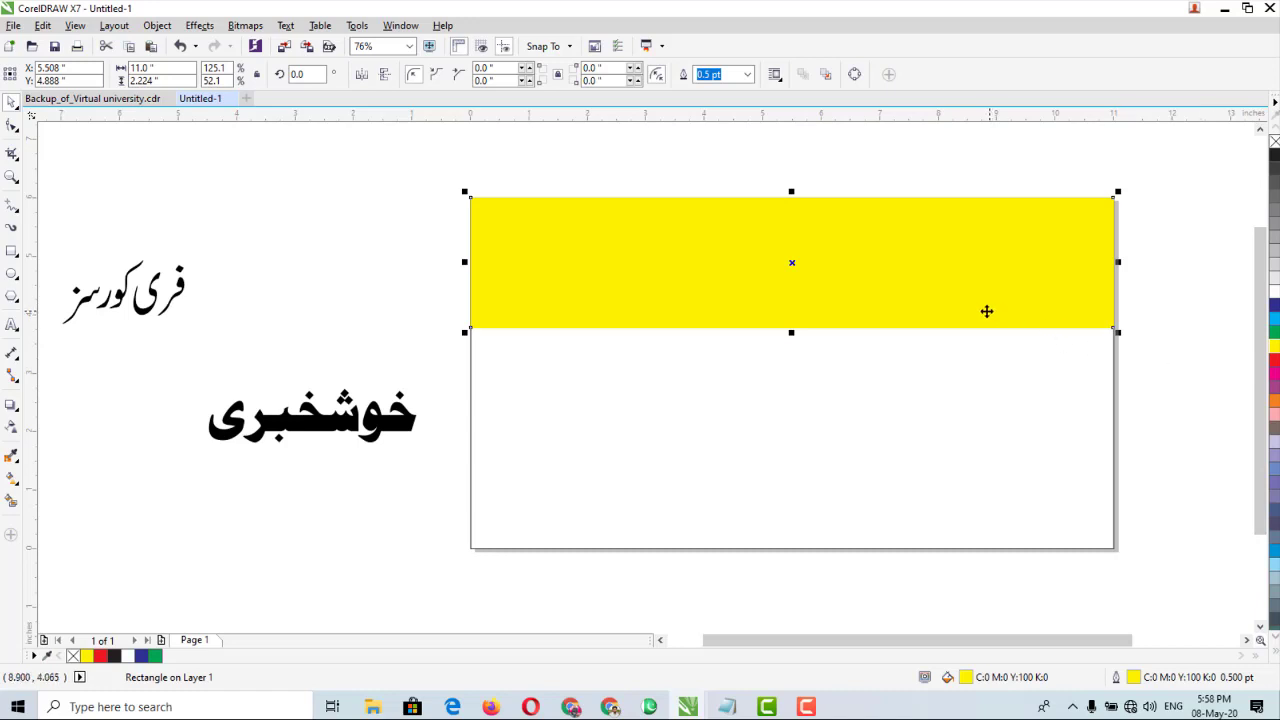
drag(791, 331, 791, 343)
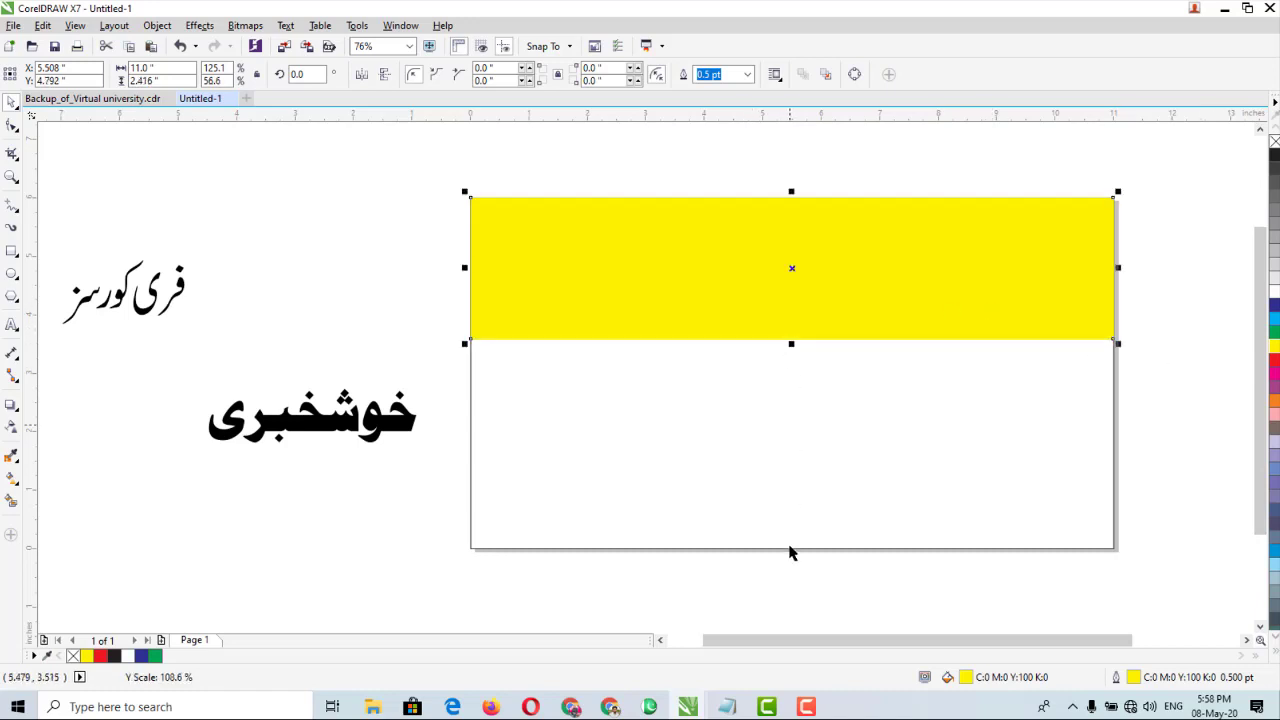
Move خوشخبری onto the right part of the yellow band and scale it up to about 6.47 by 1.67 inches
click(656, 639)
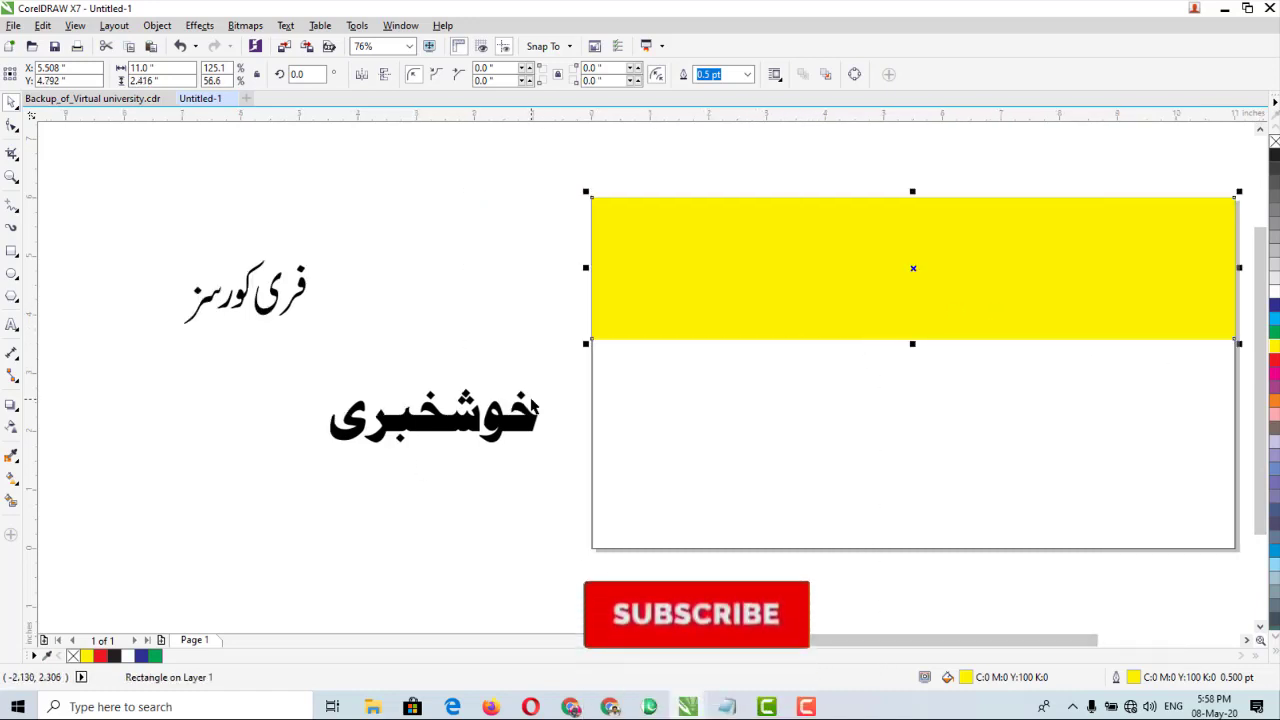
drag(542, 372, 290, 472)
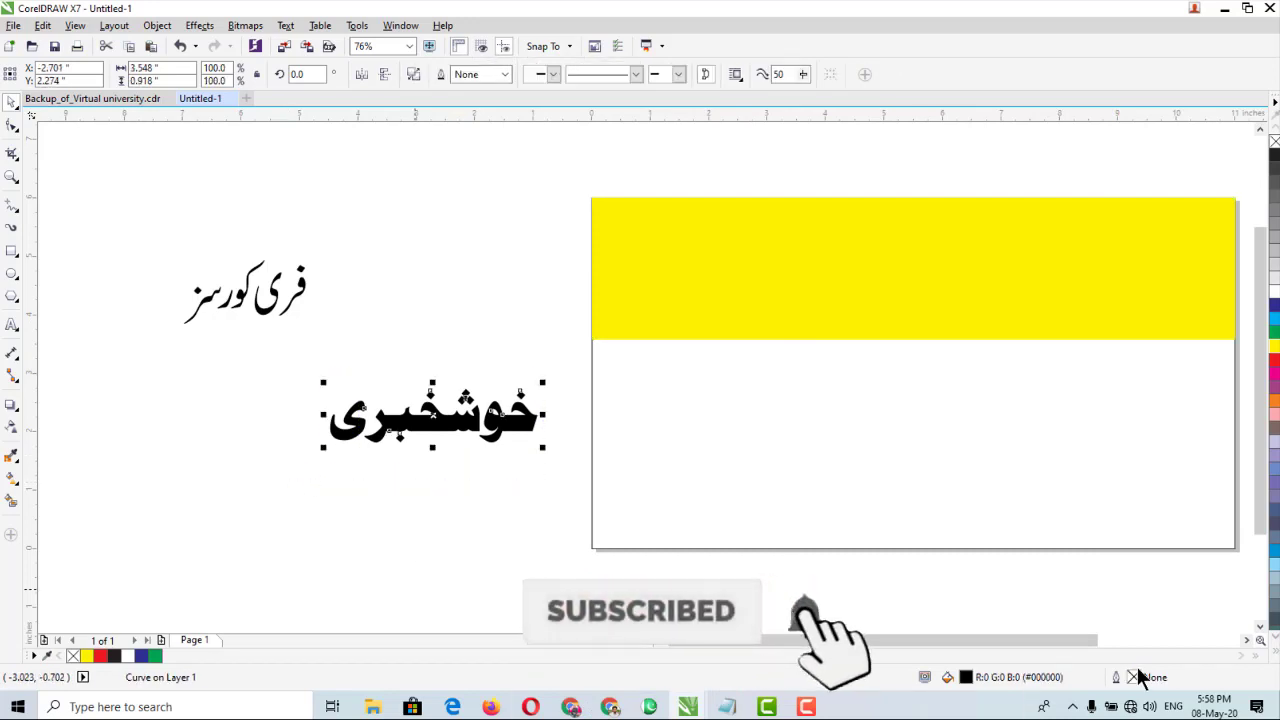
scroll(1081, 651, right, 3)
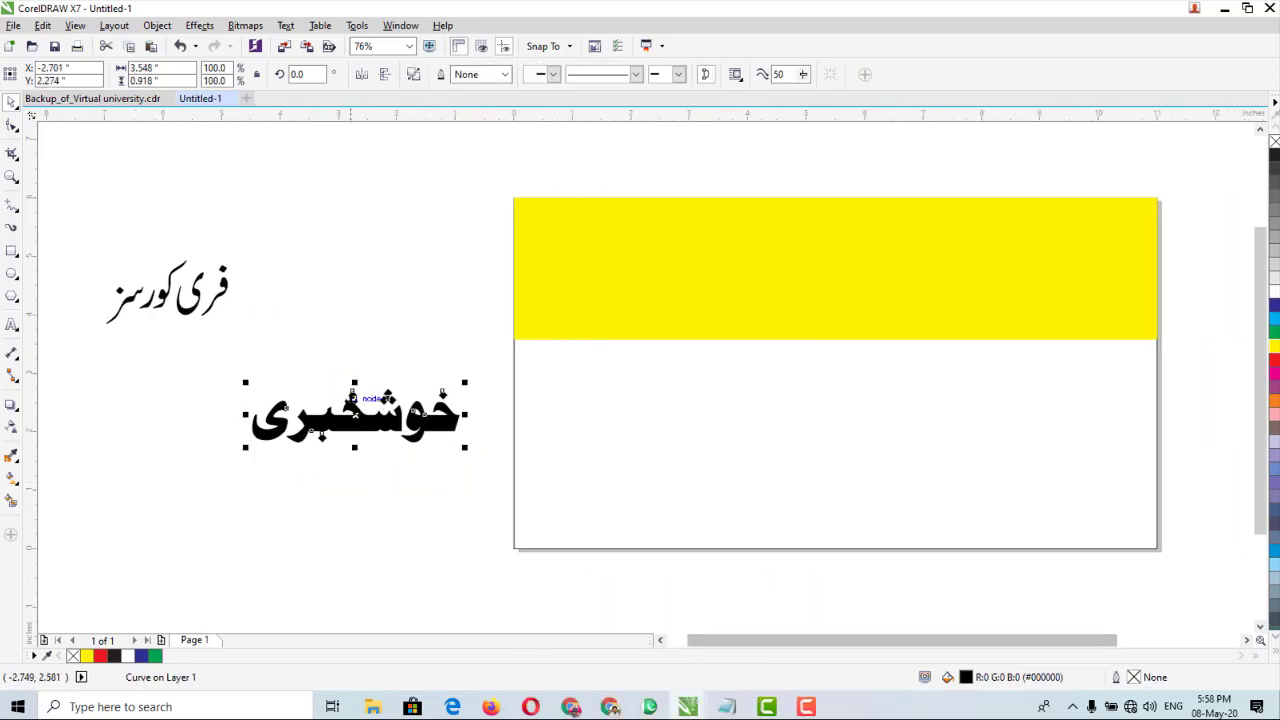
drag(355, 418, 1027, 249)
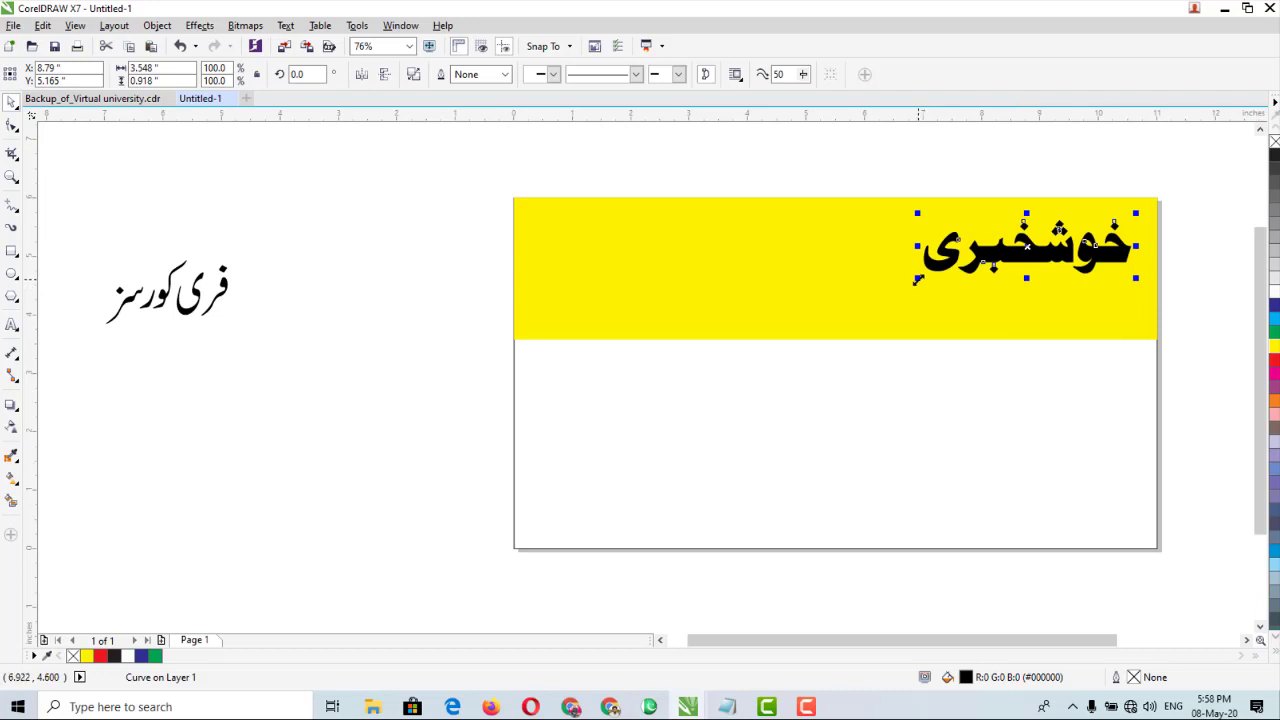
drag(916, 281, 758, 340)
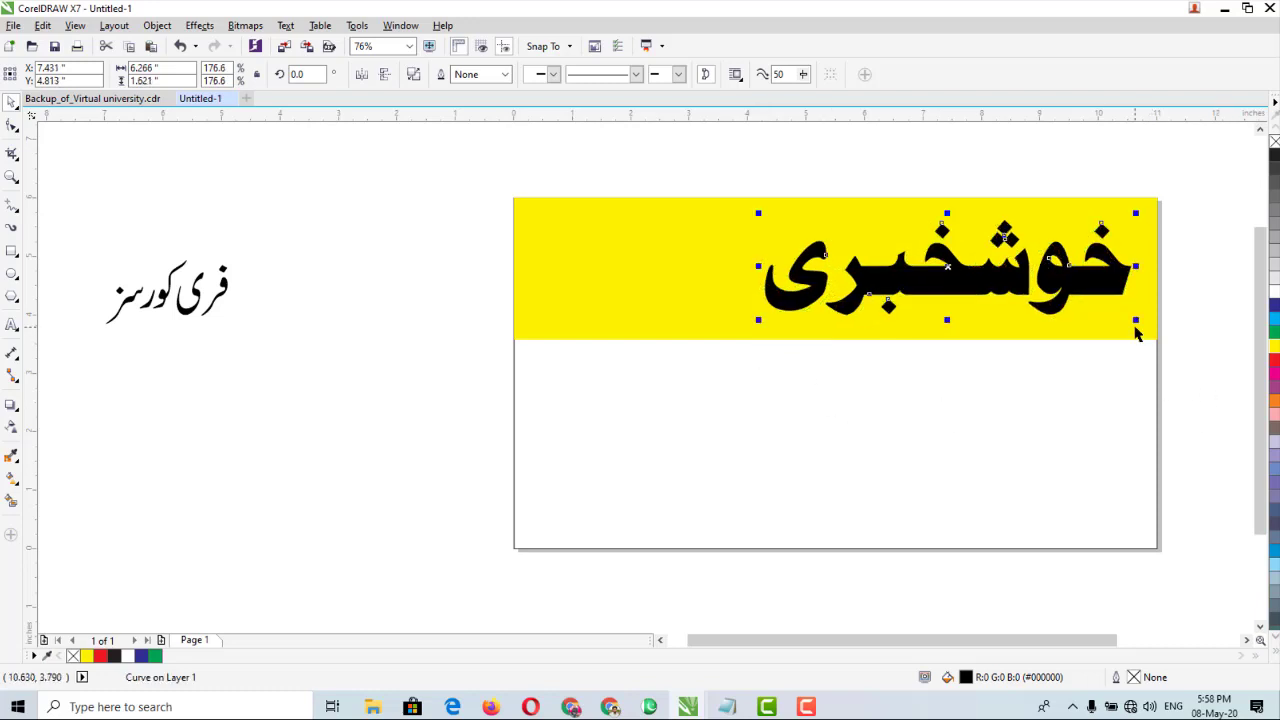
drag(1136, 321, 1149, 326)
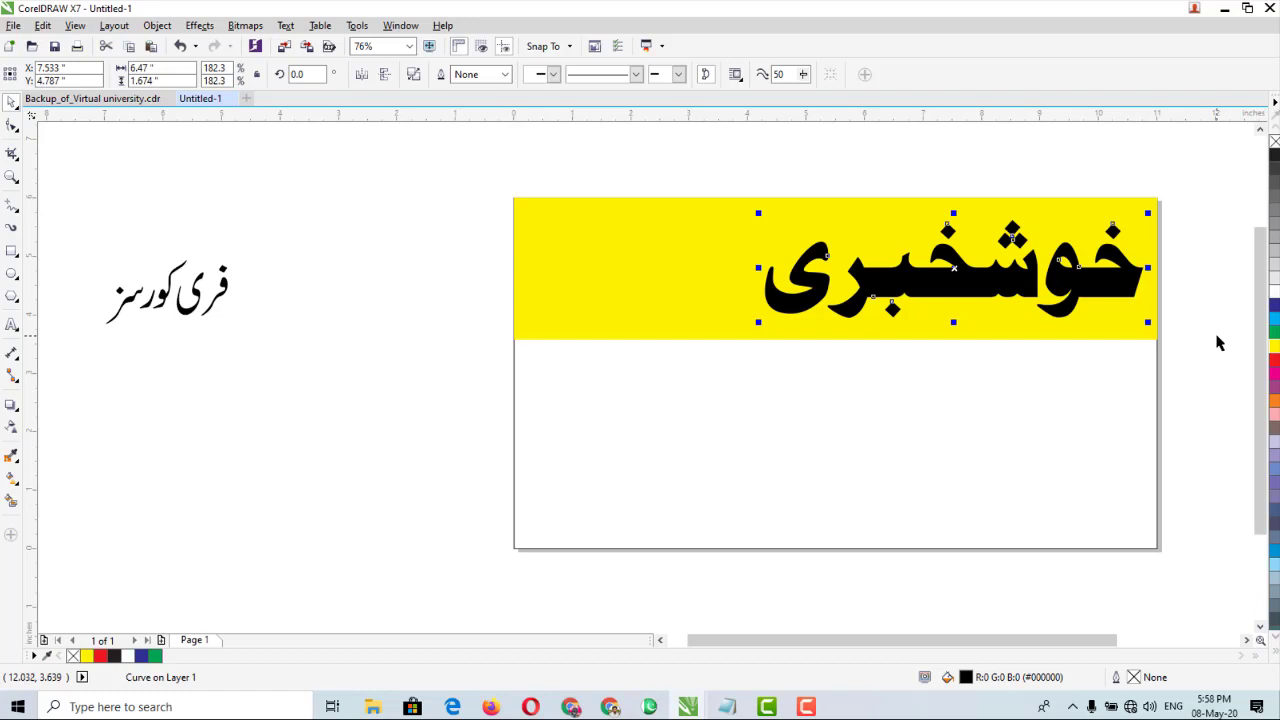
Give خوشخبری a white 4 pt outline with round corners and round caps, placed behind the fill and scaled with the object
key(F12)
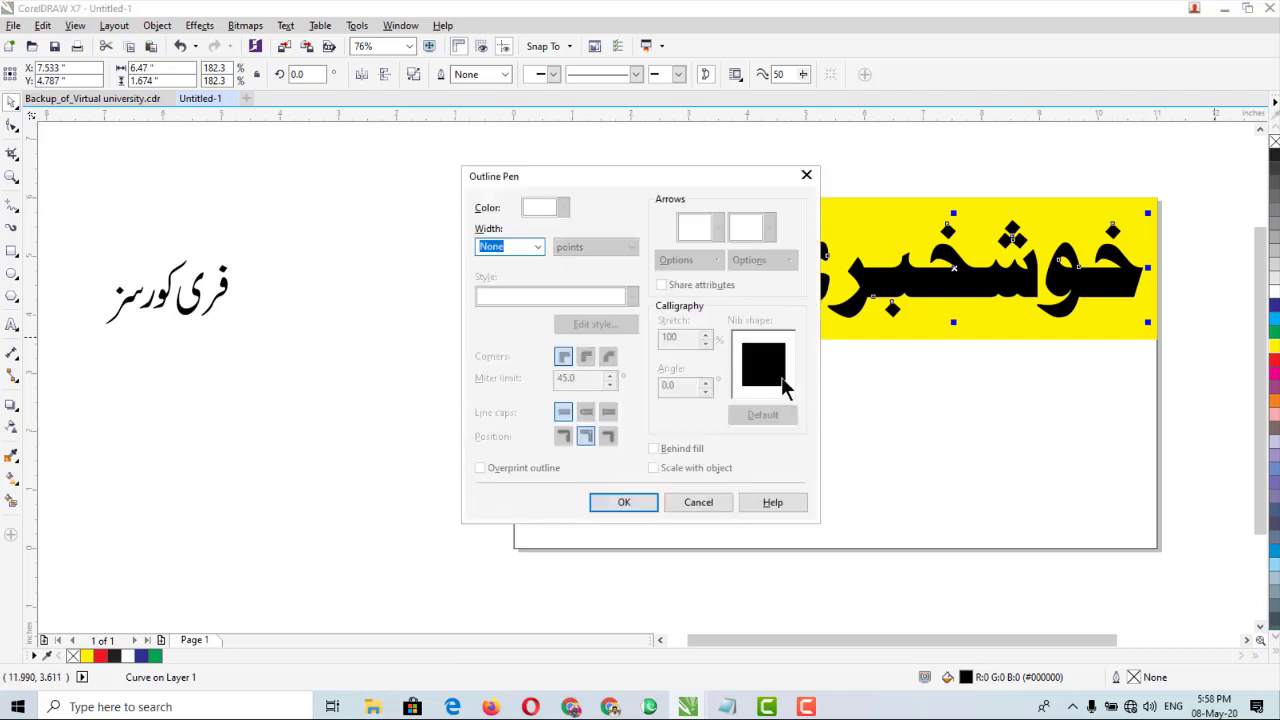
click(538, 248)
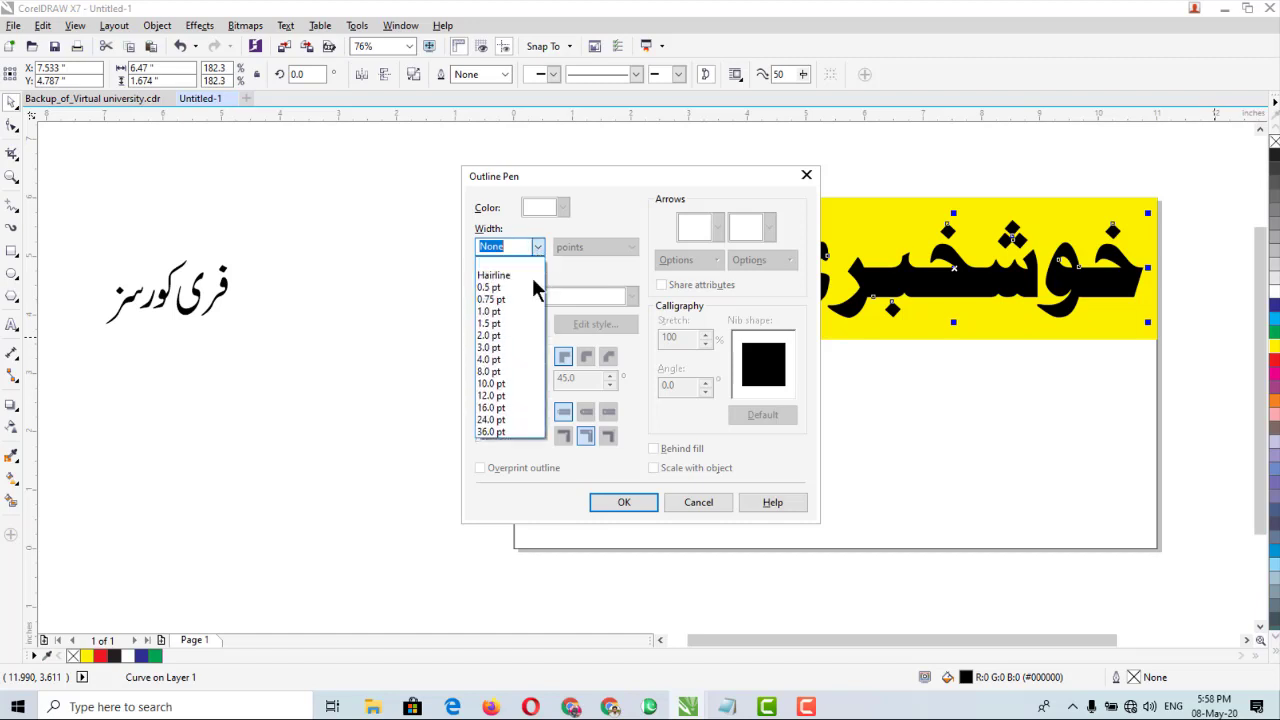
click(527, 360)
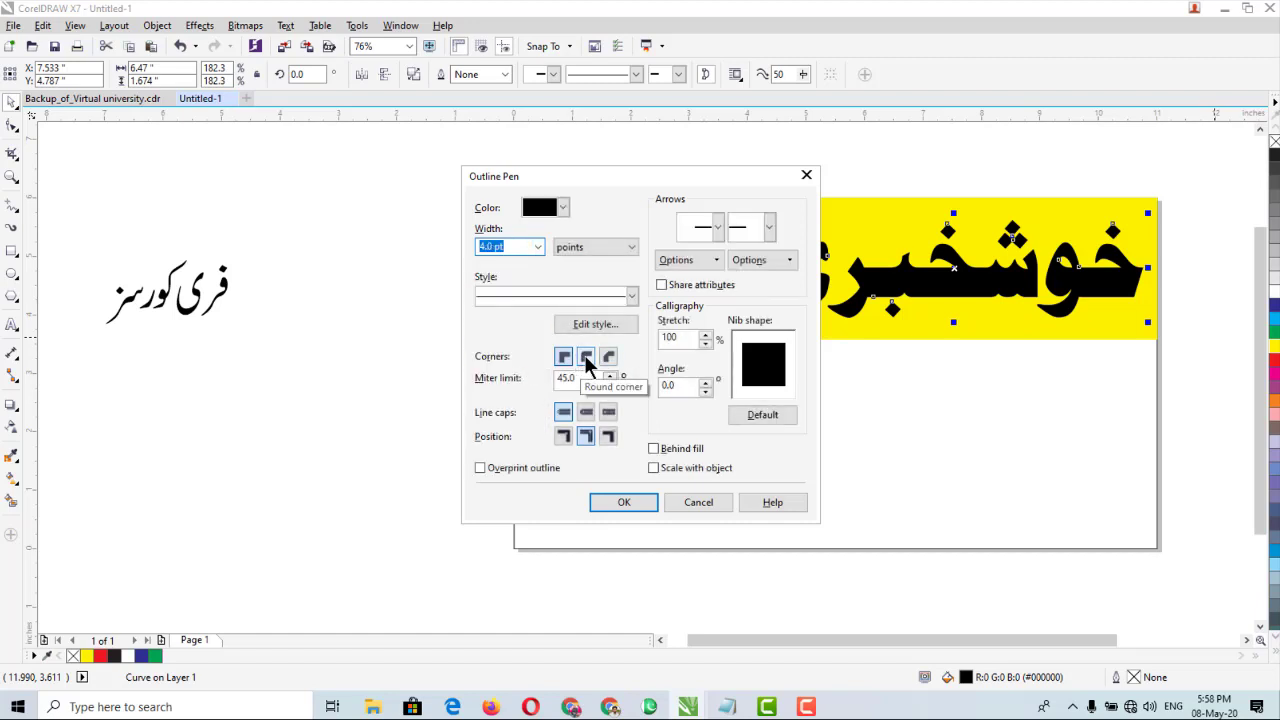
click(587, 360)
click(586, 412)
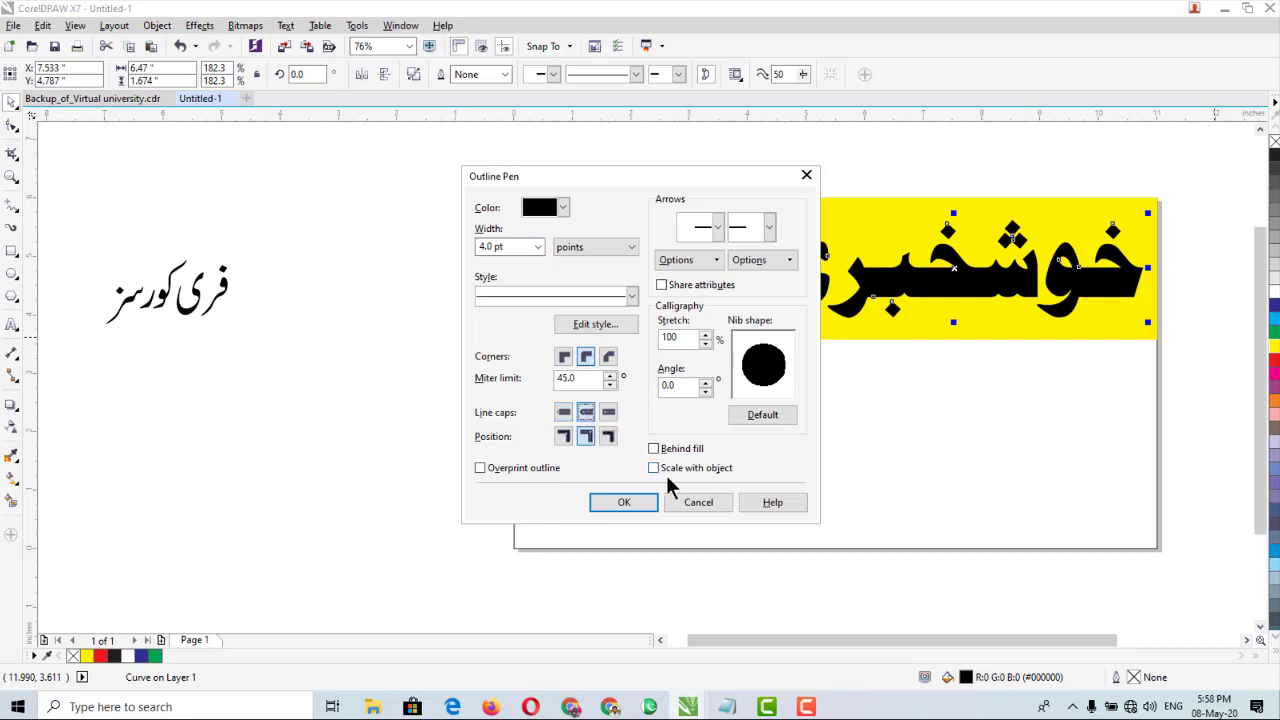
click(655, 450)
click(655, 469)
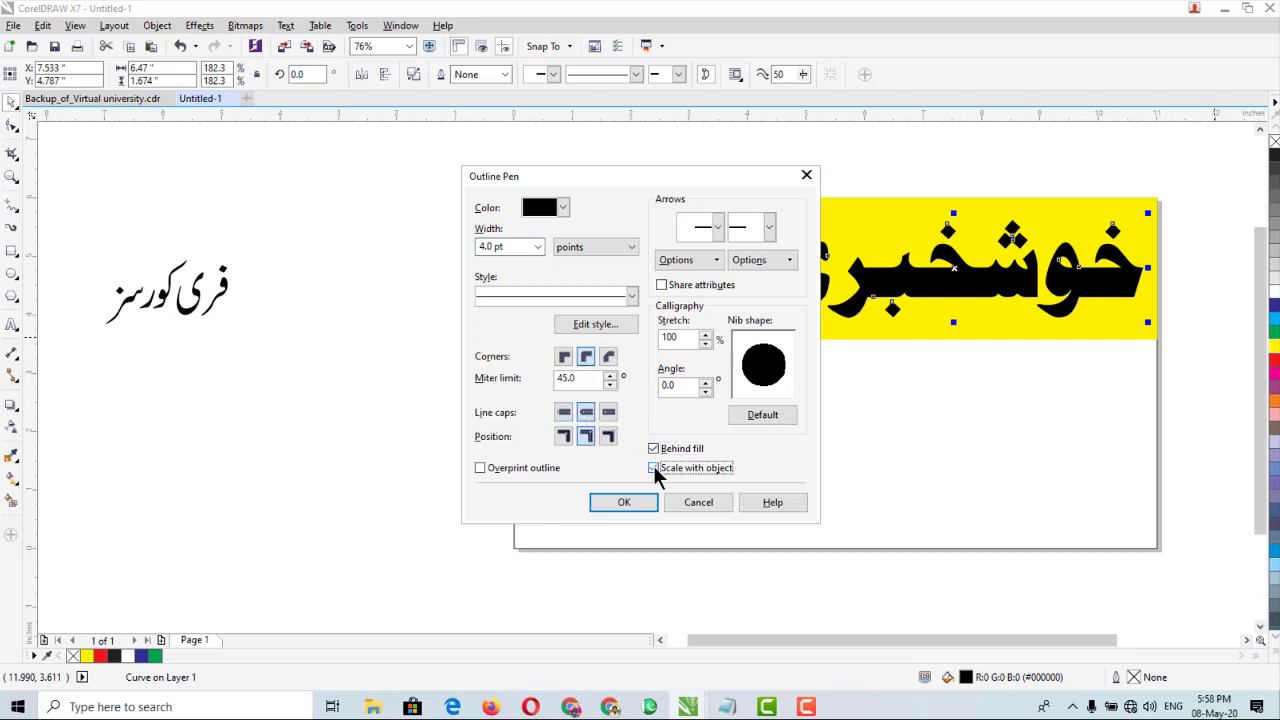
click(624, 505)
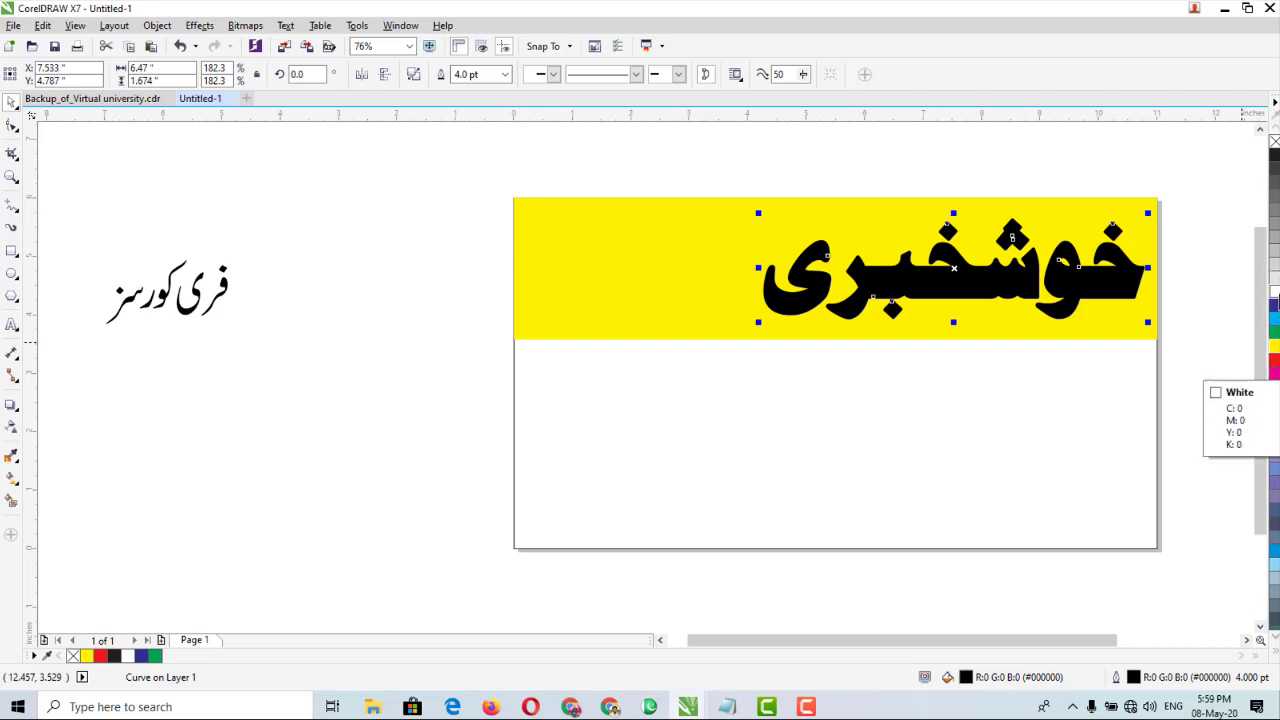
right_click(1274, 290)
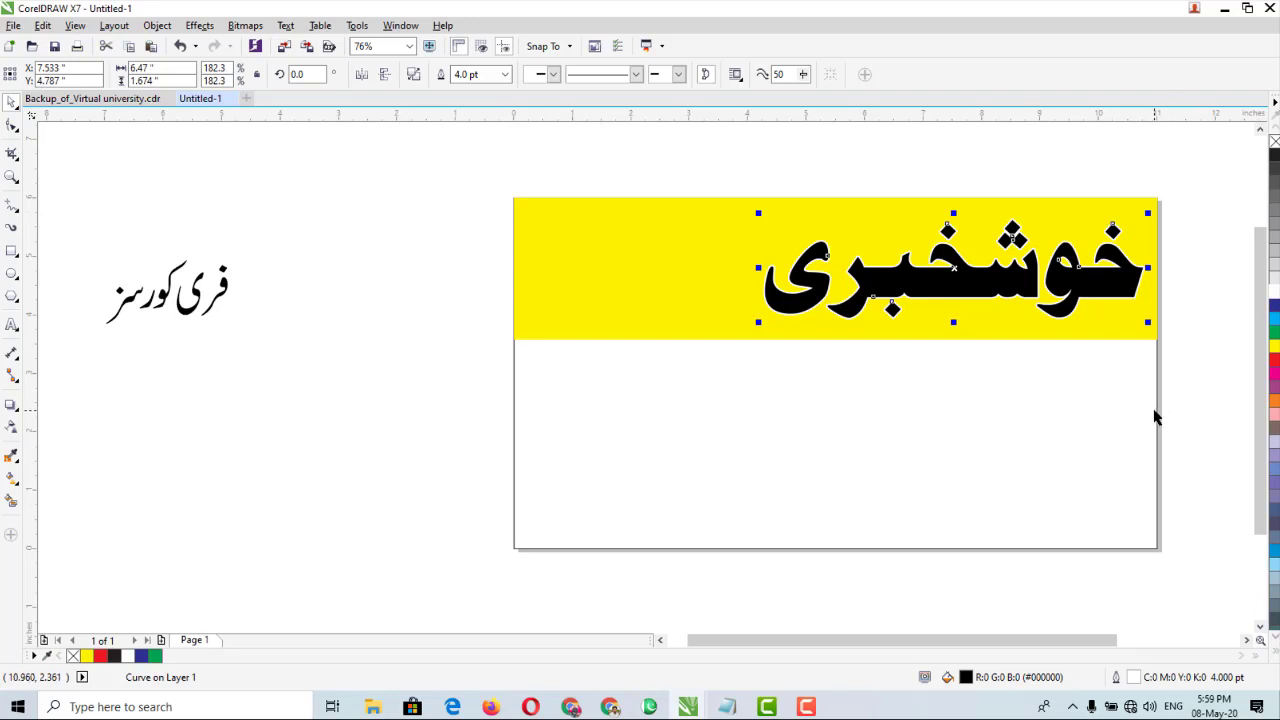
Set the outline width of خوشخبری to 10 pt
key(F12)
click(541, 247)
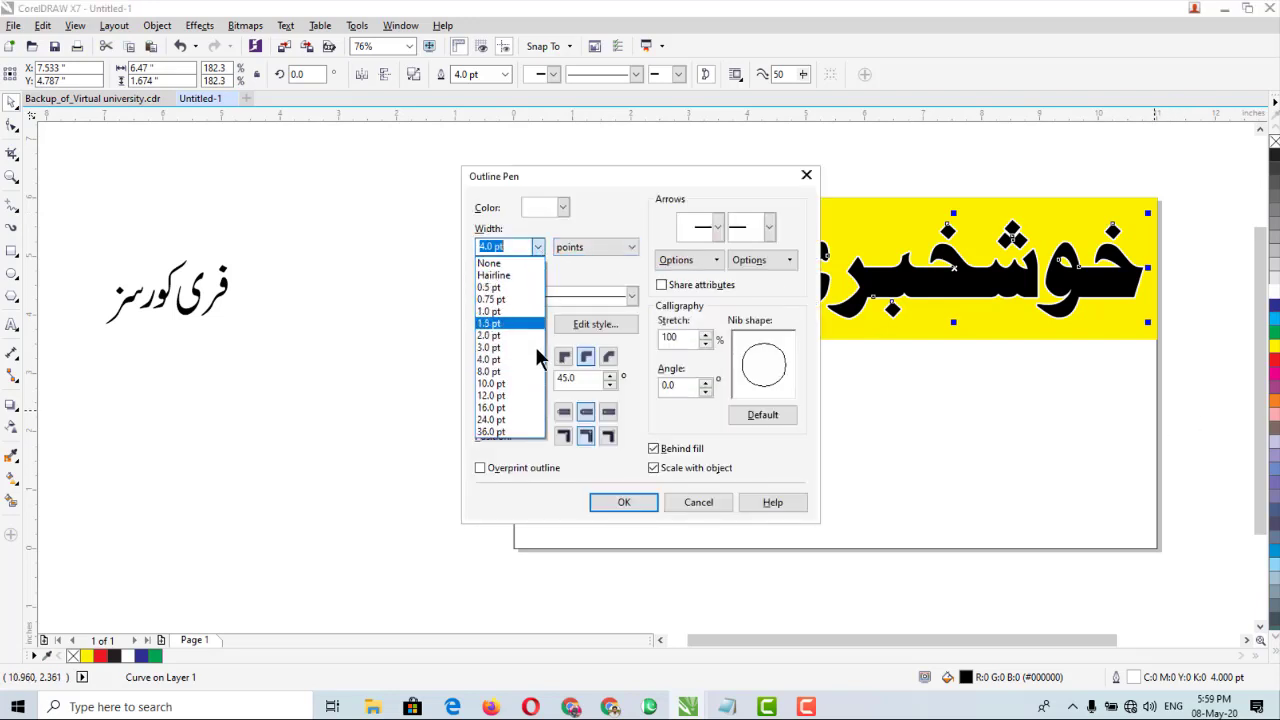
click(535, 387)
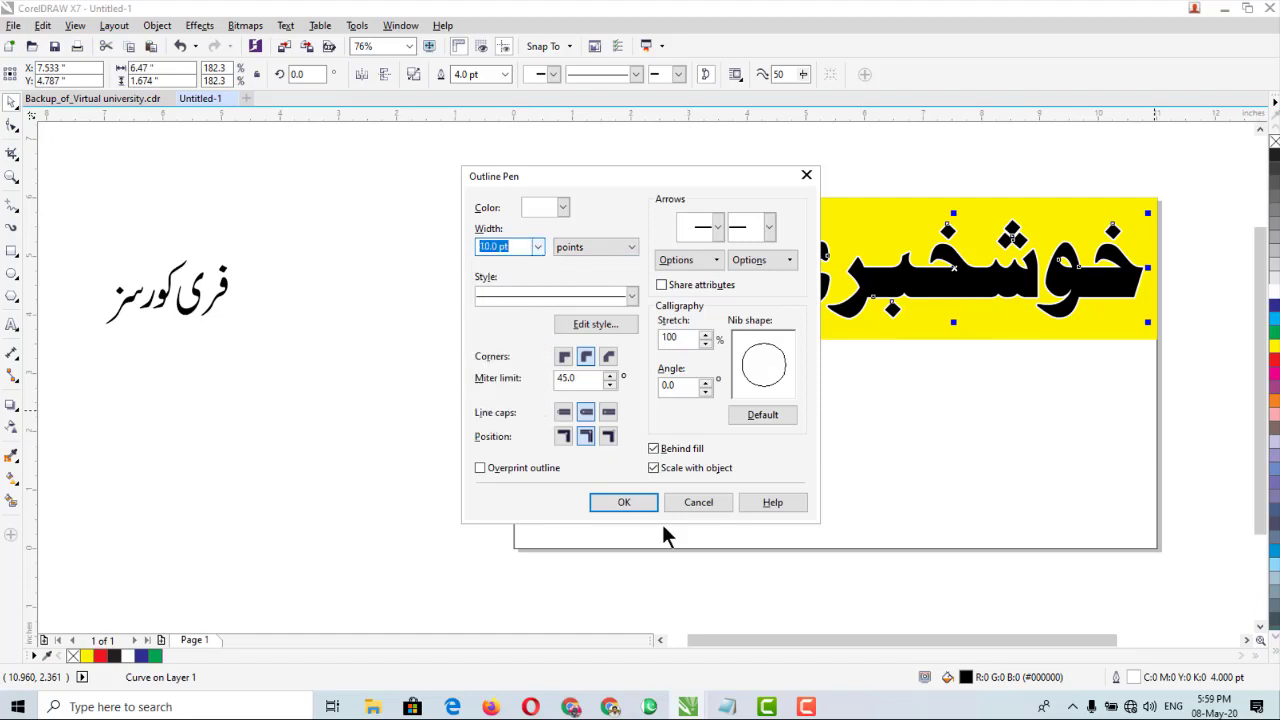
click(624, 502)
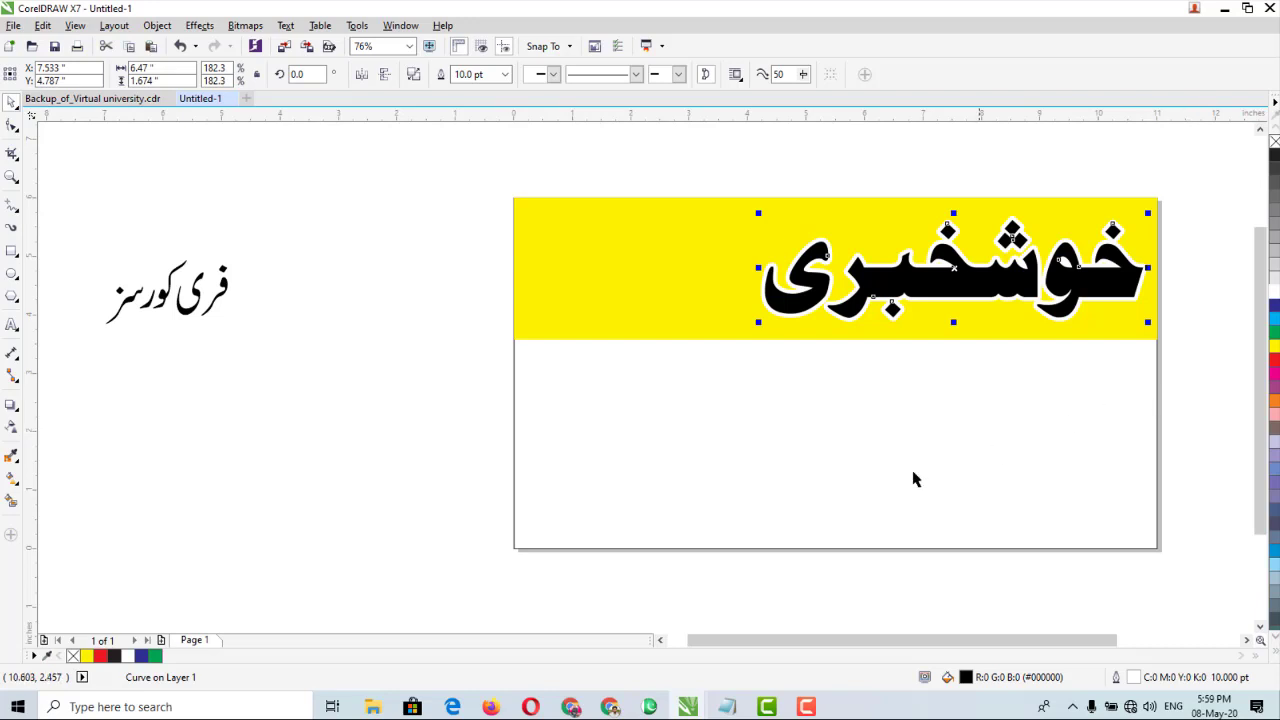
Move فری کورسز onto the left part of the yellow band and scale it up to about 3.84 by 2.01 inches
click(306, 249)
drag(317, 221, 155, 350)
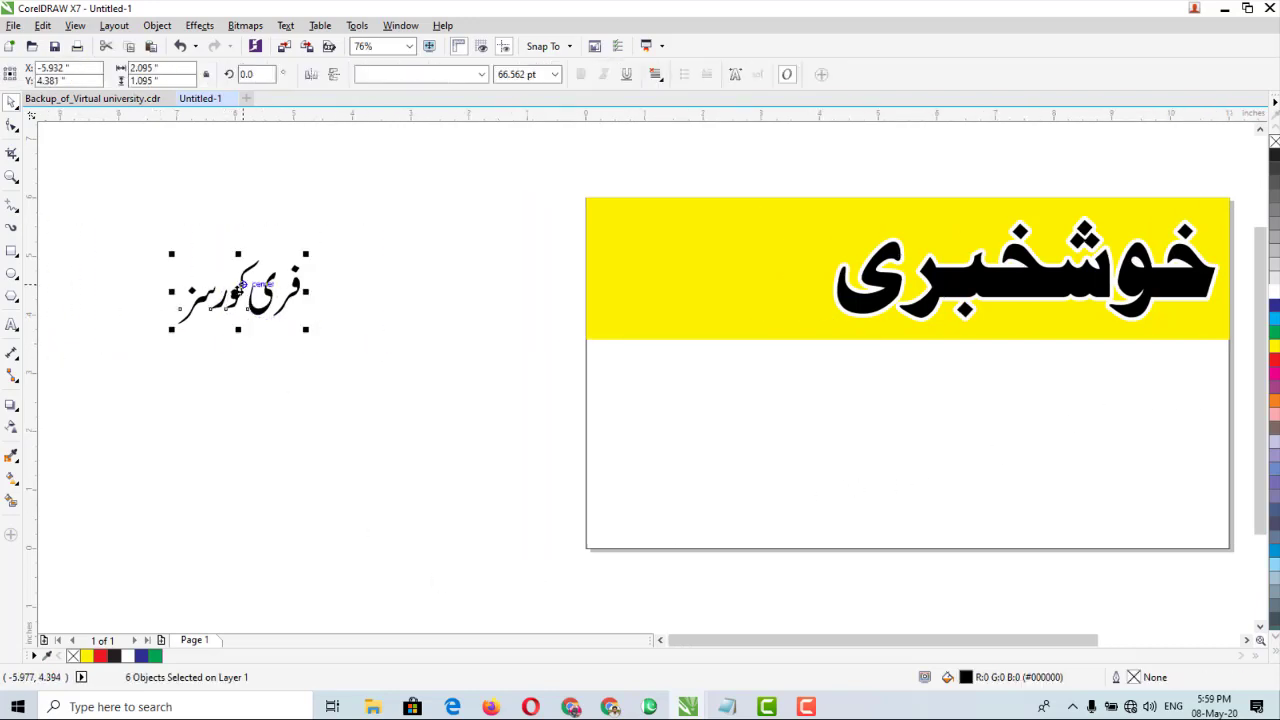
drag(272, 300, 708, 272)
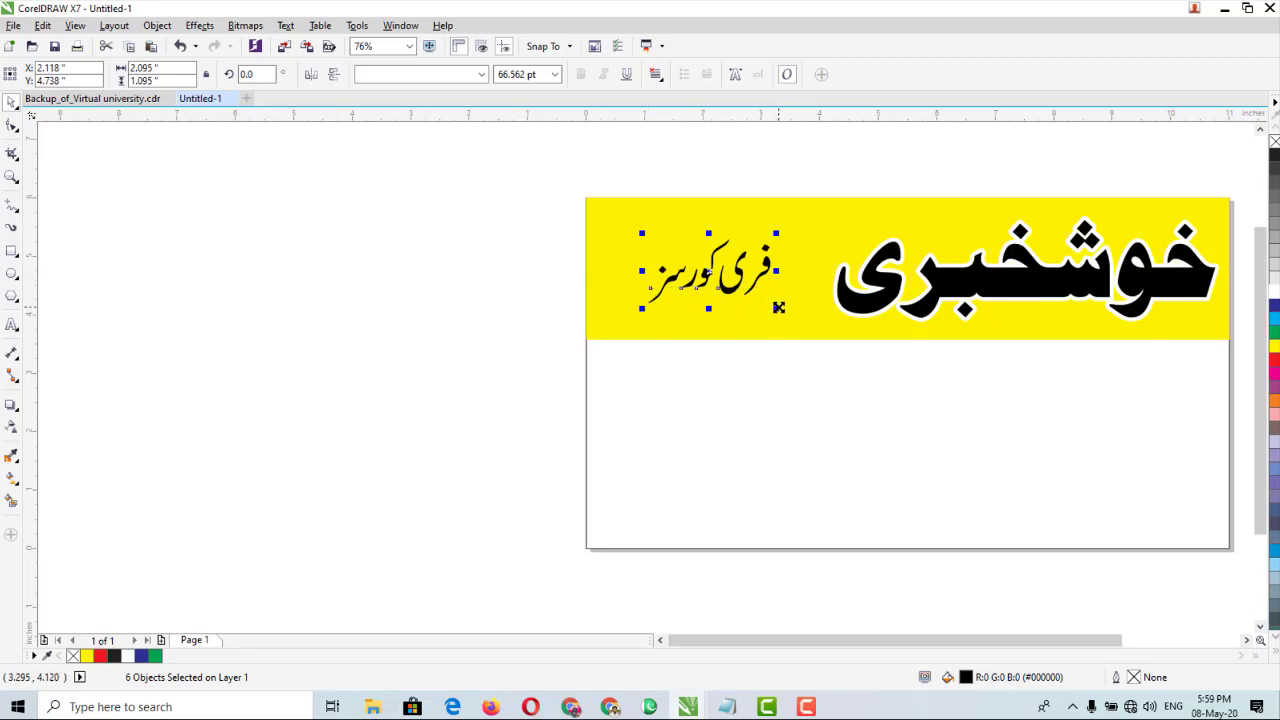
drag(778, 309, 829, 400)
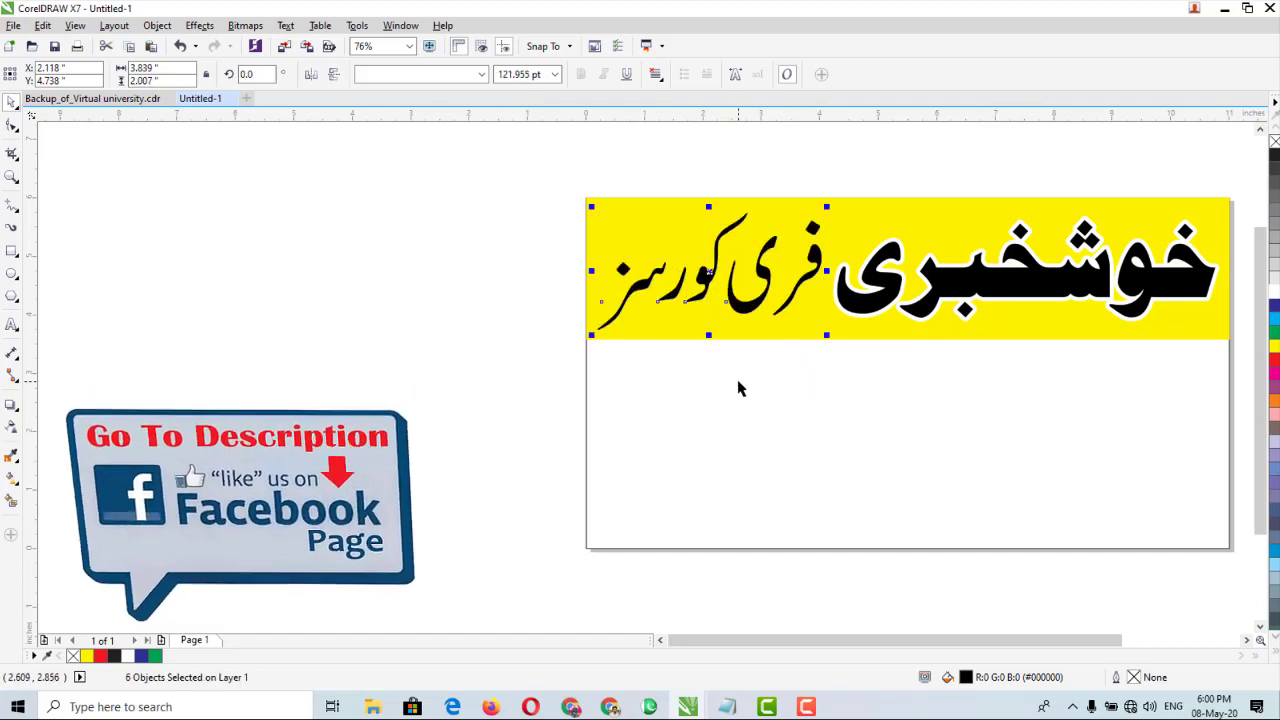
drag(1057, 643, 1065, 645)
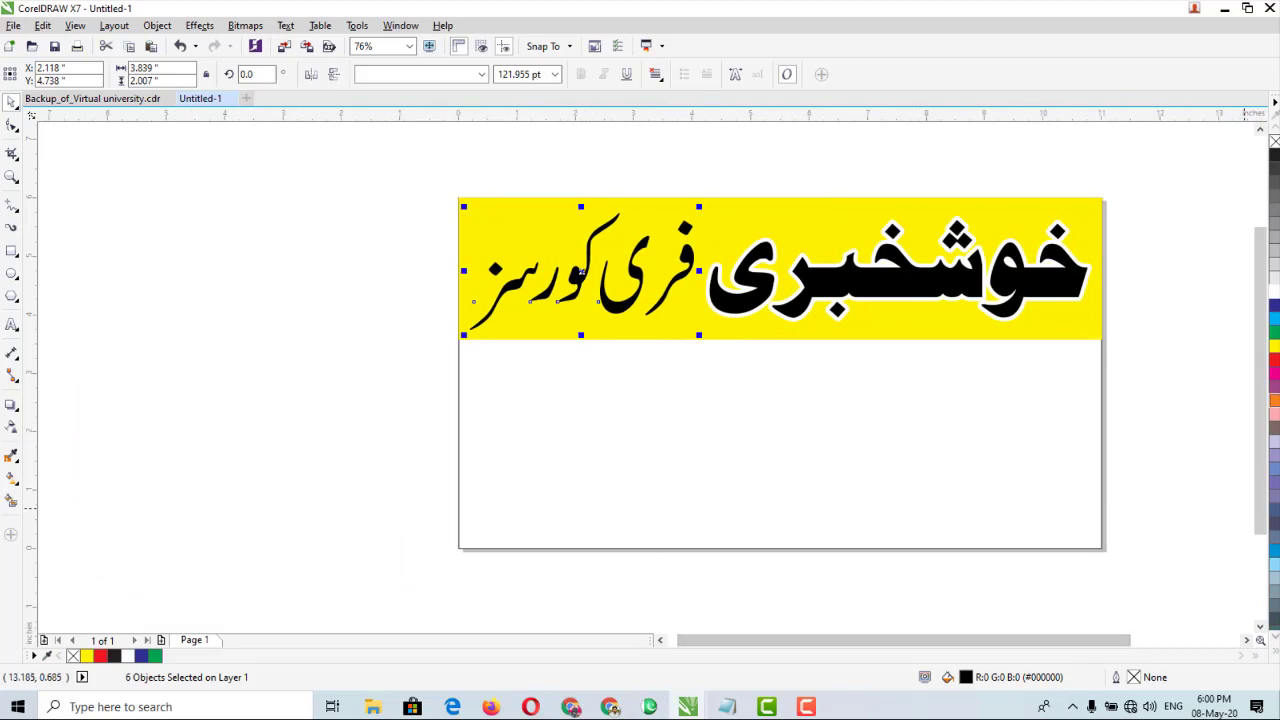
Color فری کورسز red with a red 2 pt outline, using round corners and caps, behind fill and scale with object
click(1274, 360)
right_click(1274, 360)
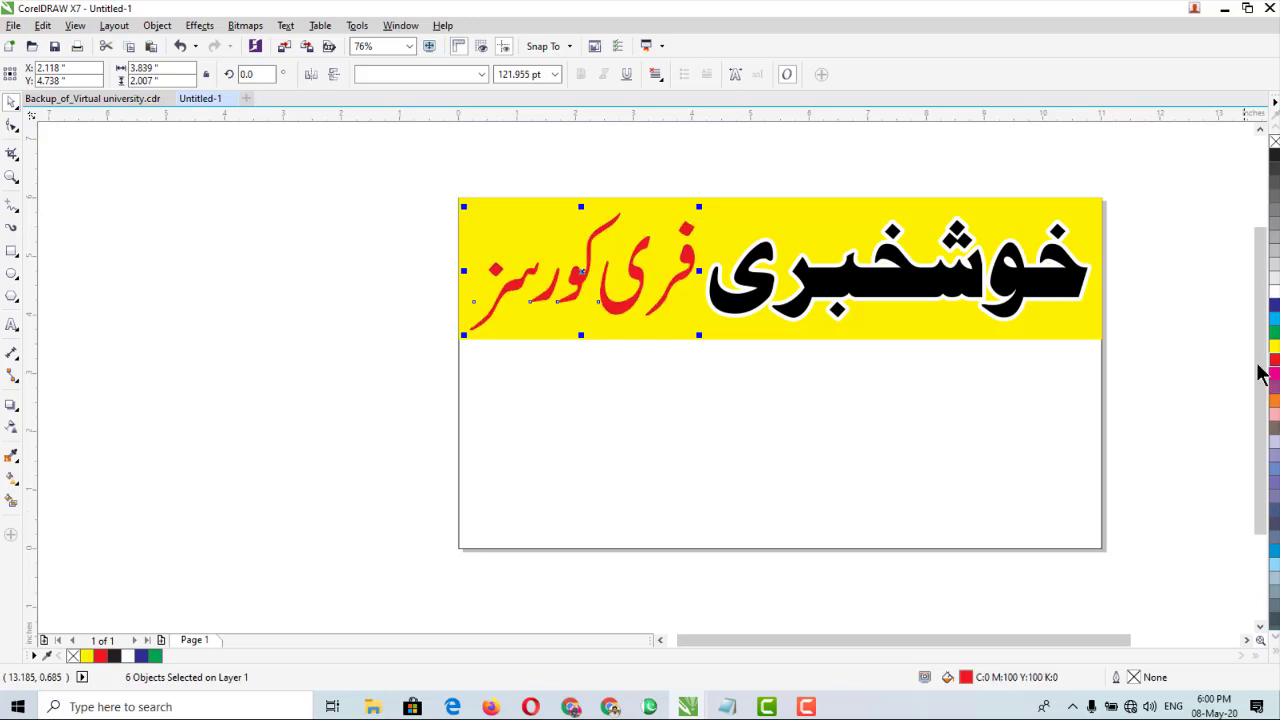
key(F12)
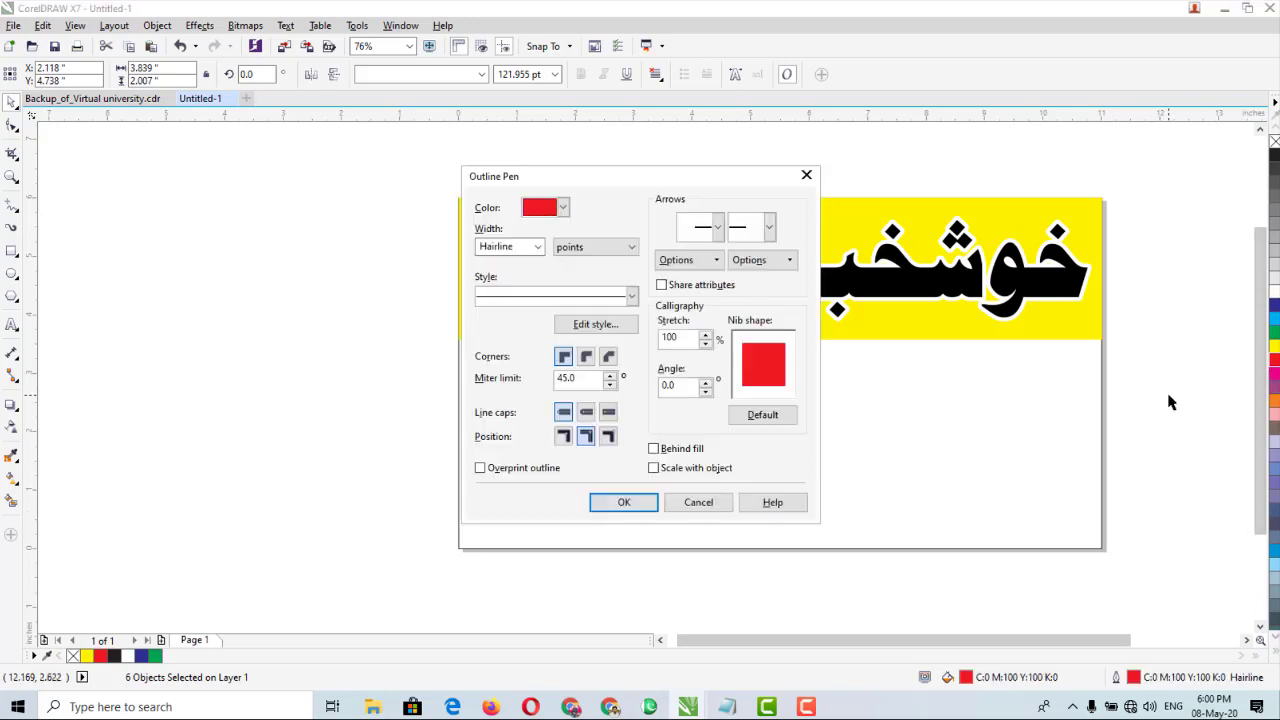
click(561, 208)
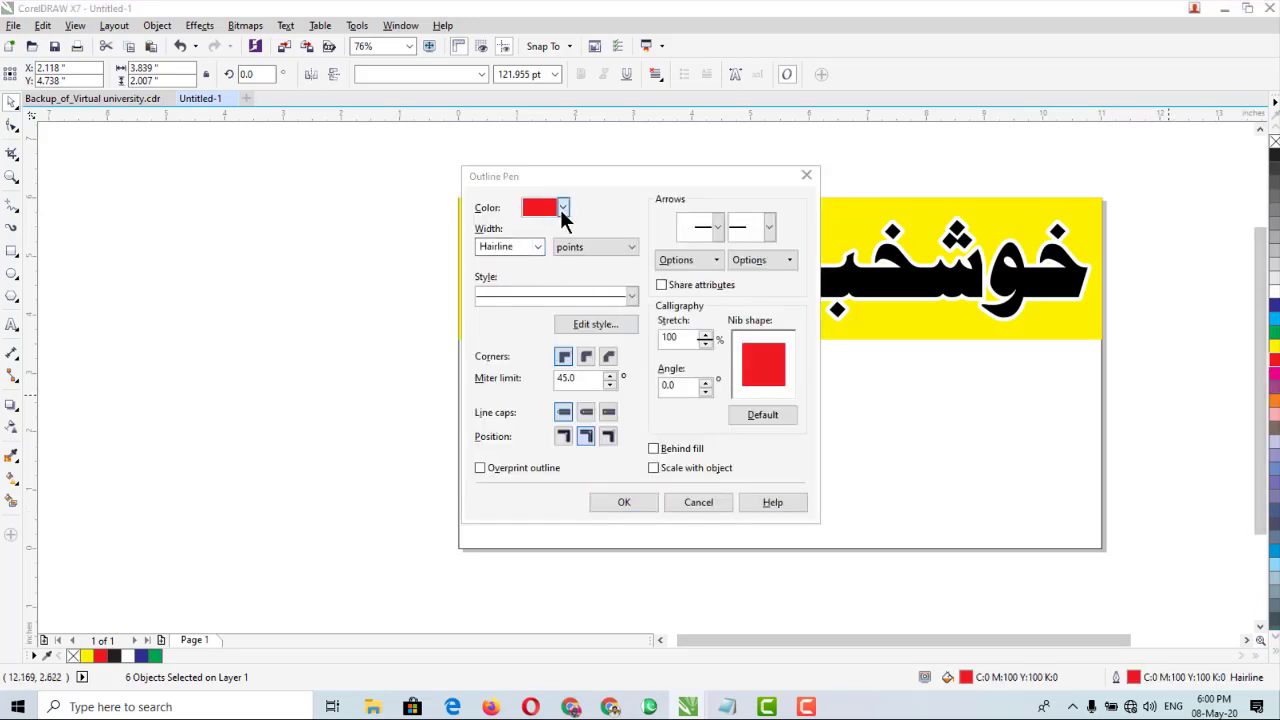
click(563, 207)
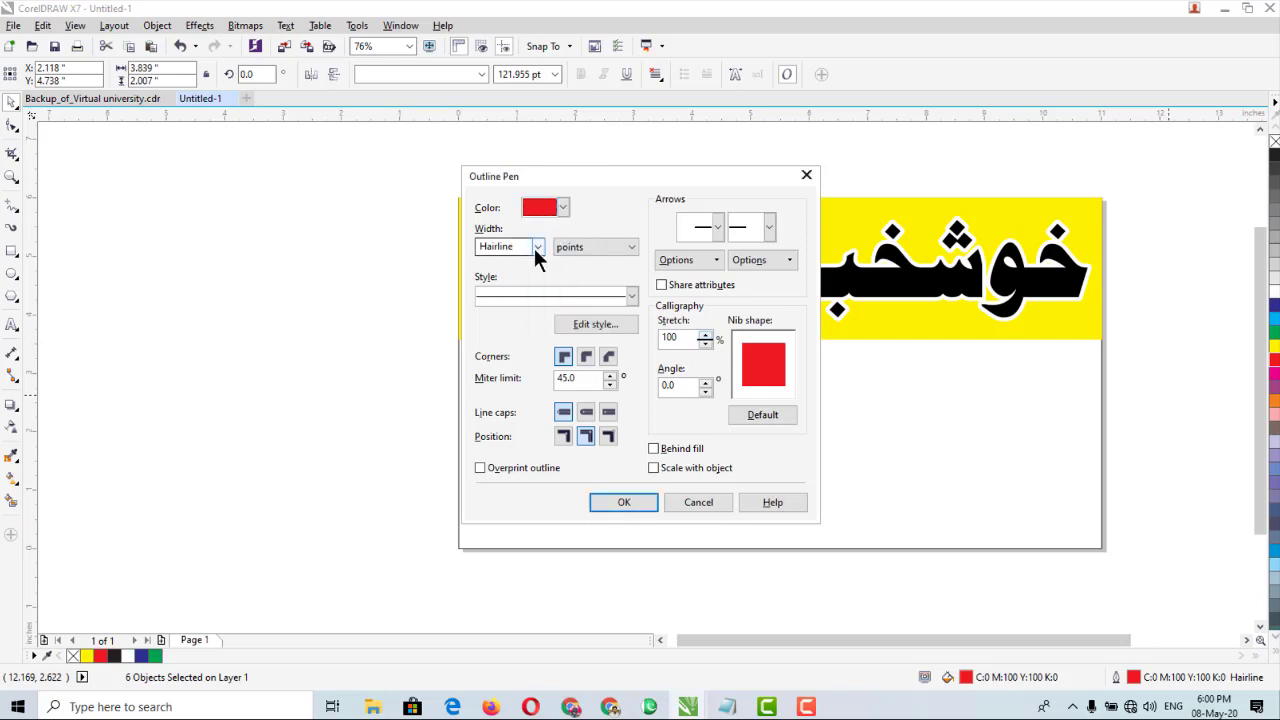
click(536, 247)
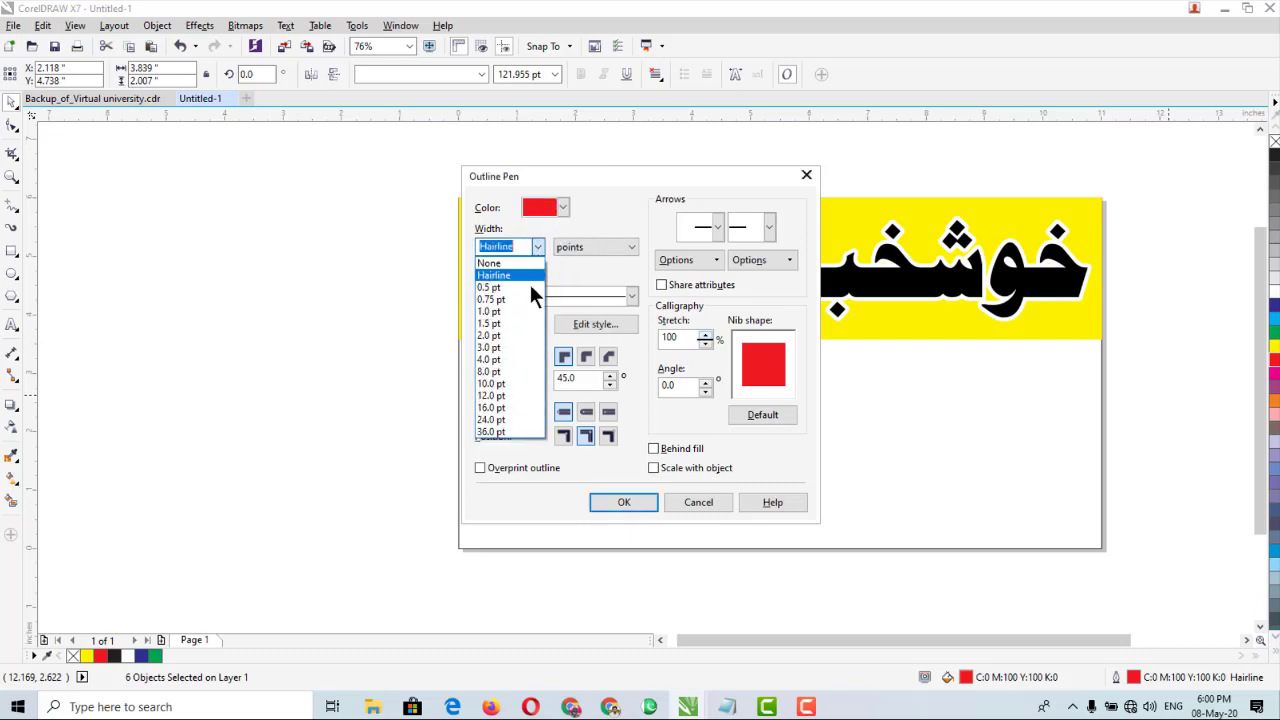
click(503, 335)
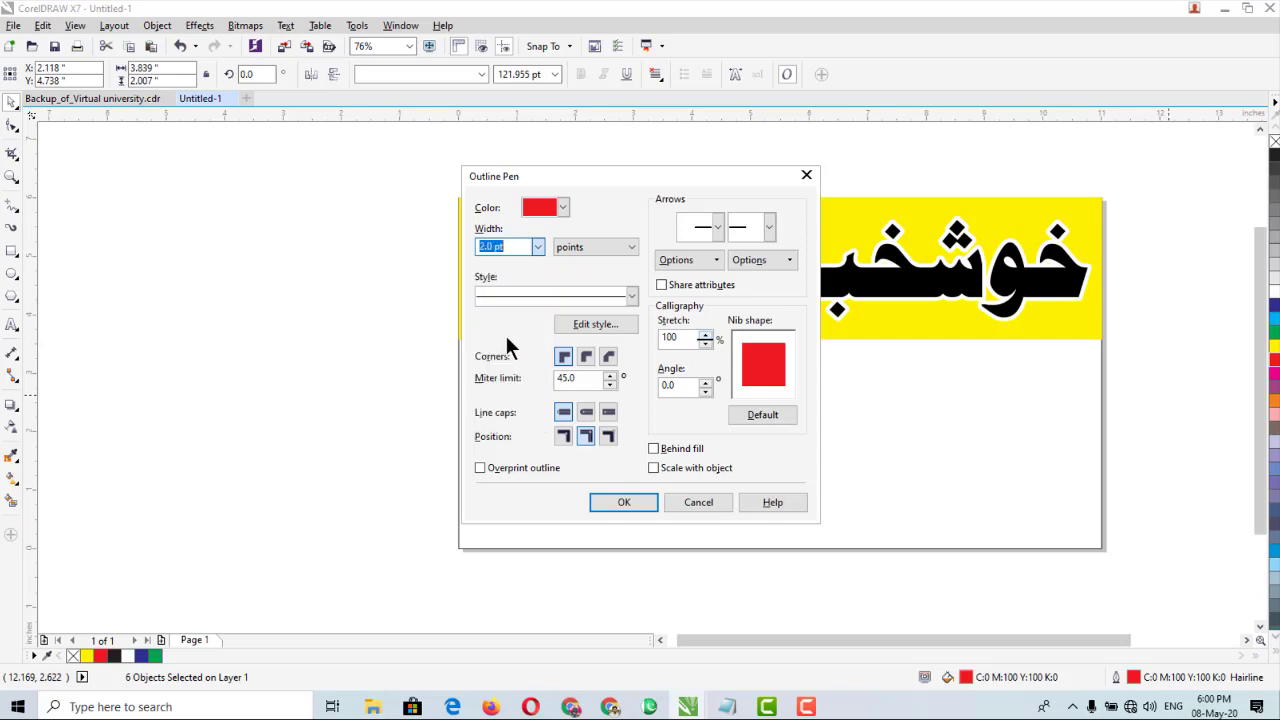
click(589, 357)
click(586, 414)
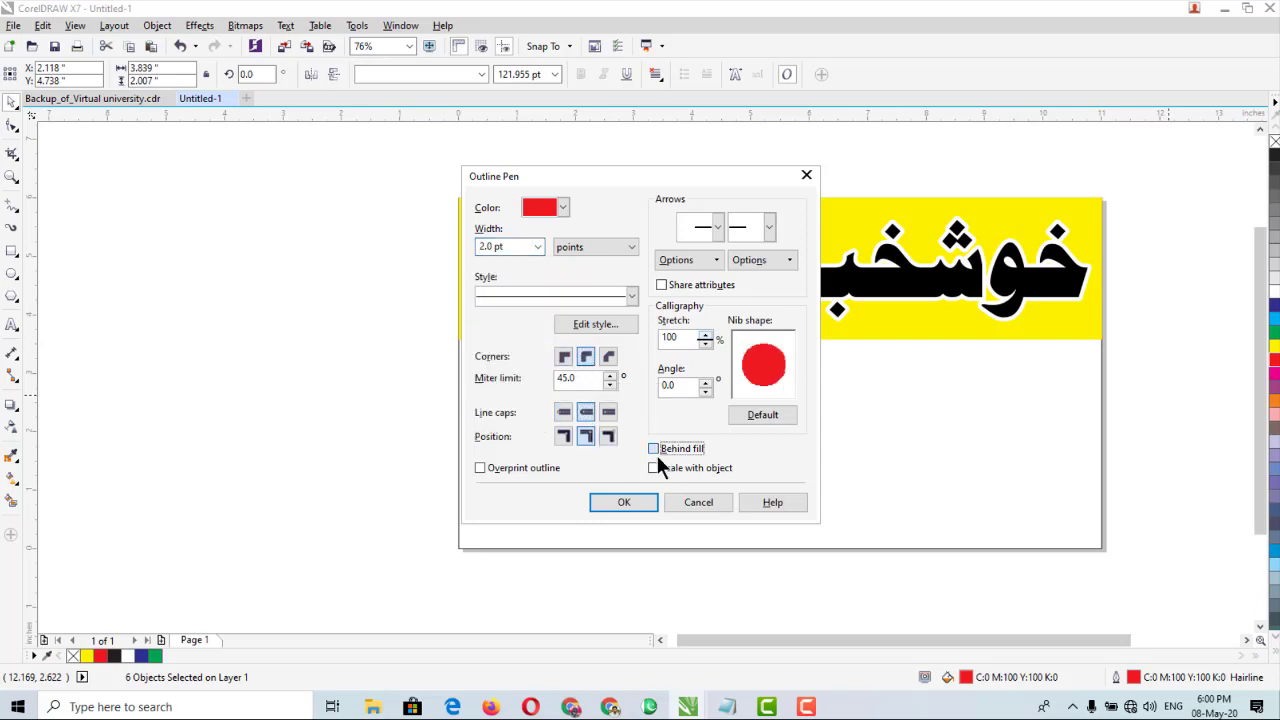
click(653, 467)
click(624, 502)
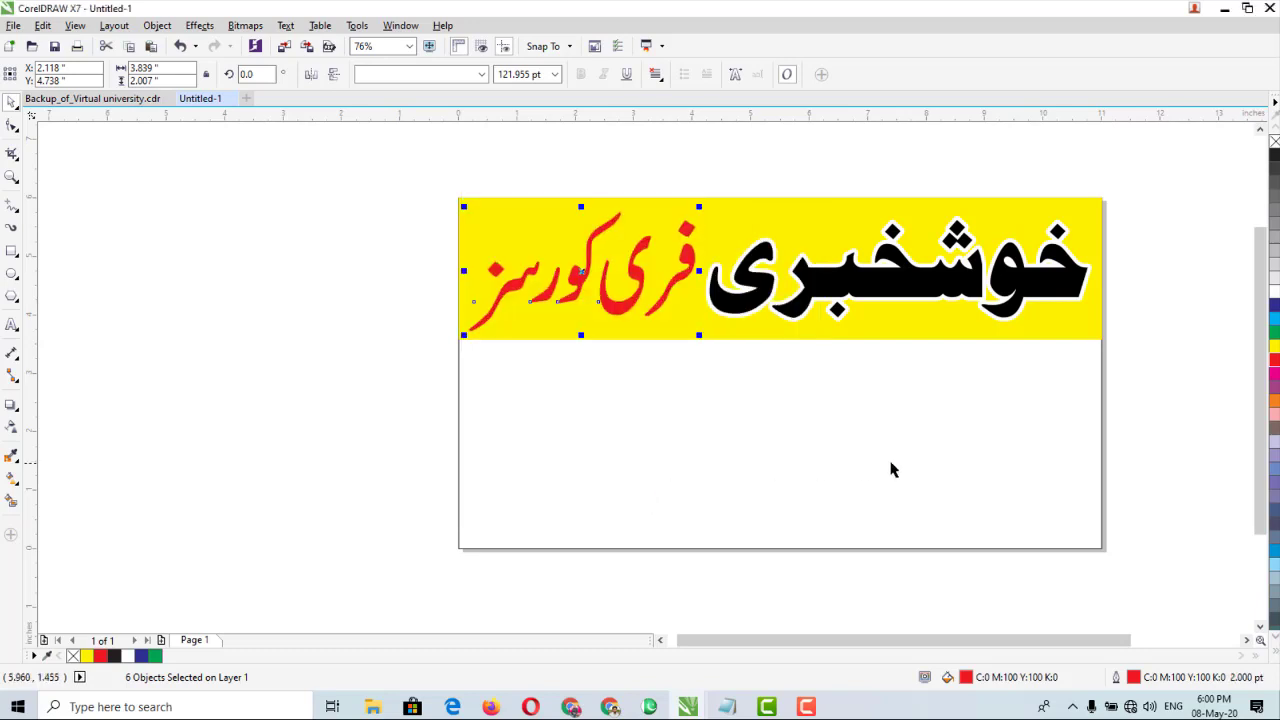
Try a light purple fill (C:40 M:40 Y:0 K:0) on فری کورسز, undo it and deselect the text
click(1273, 452)
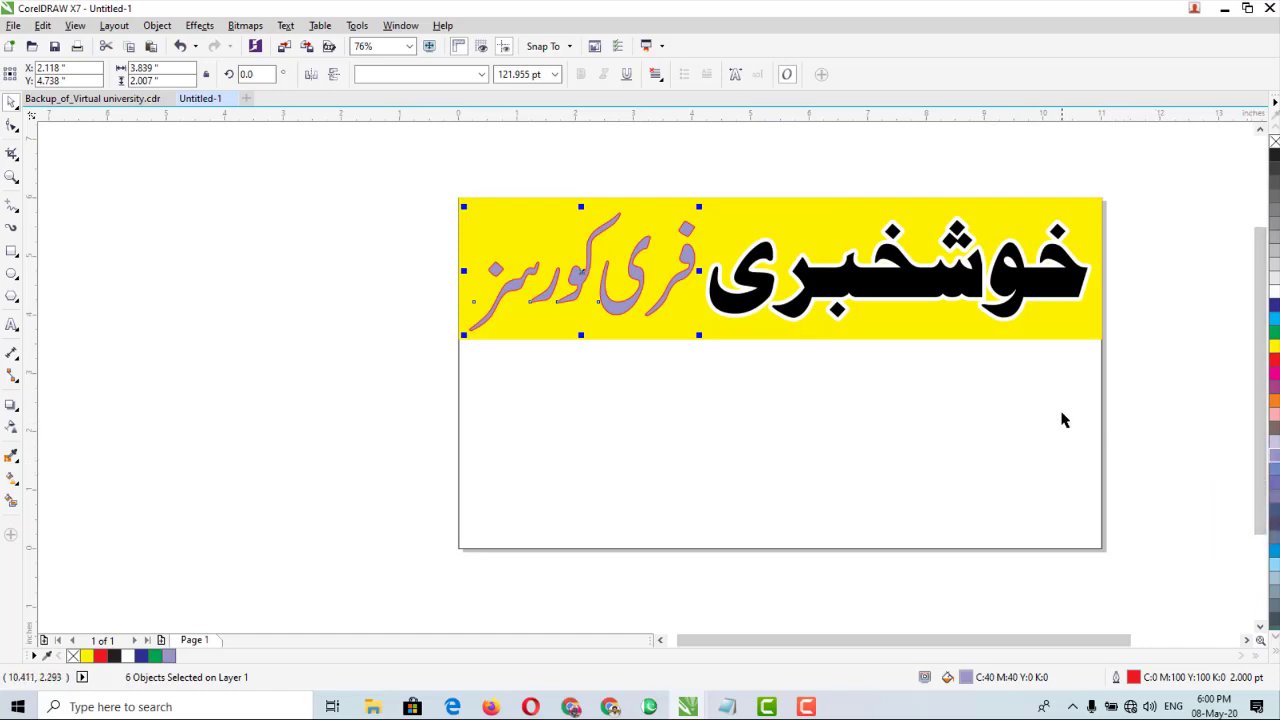
key(ctrl+z)
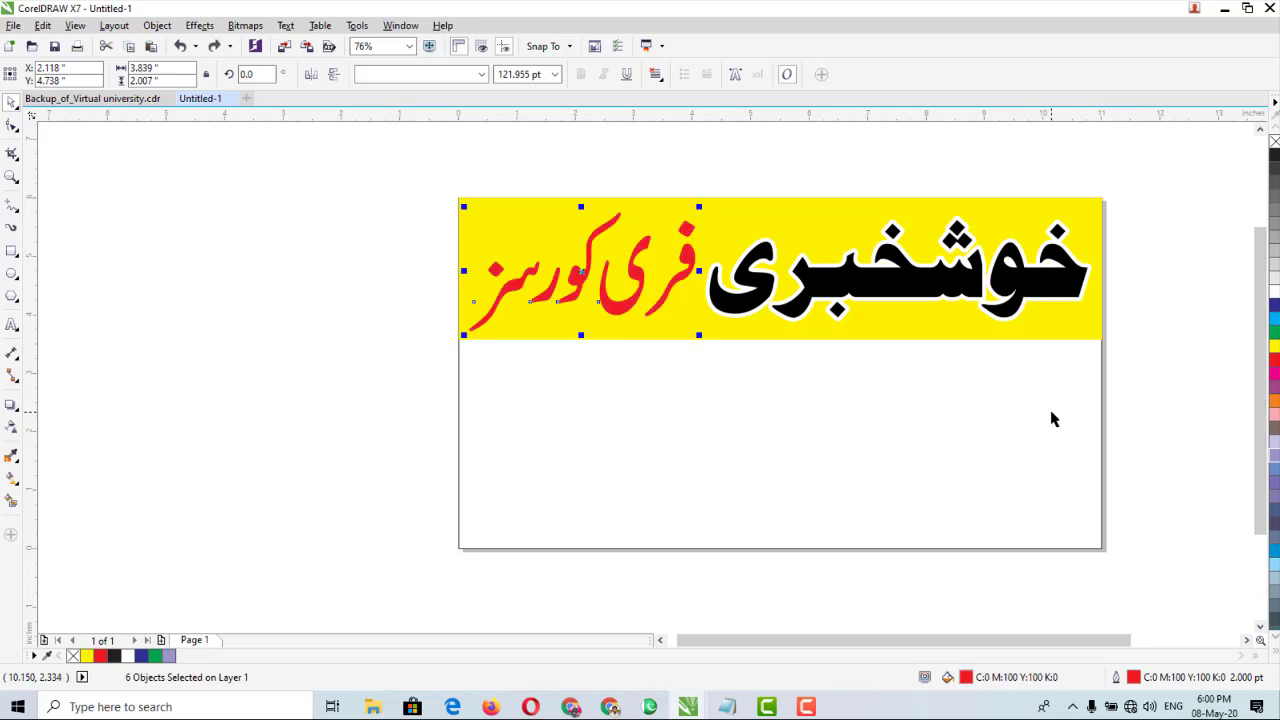
click(1189, 440)
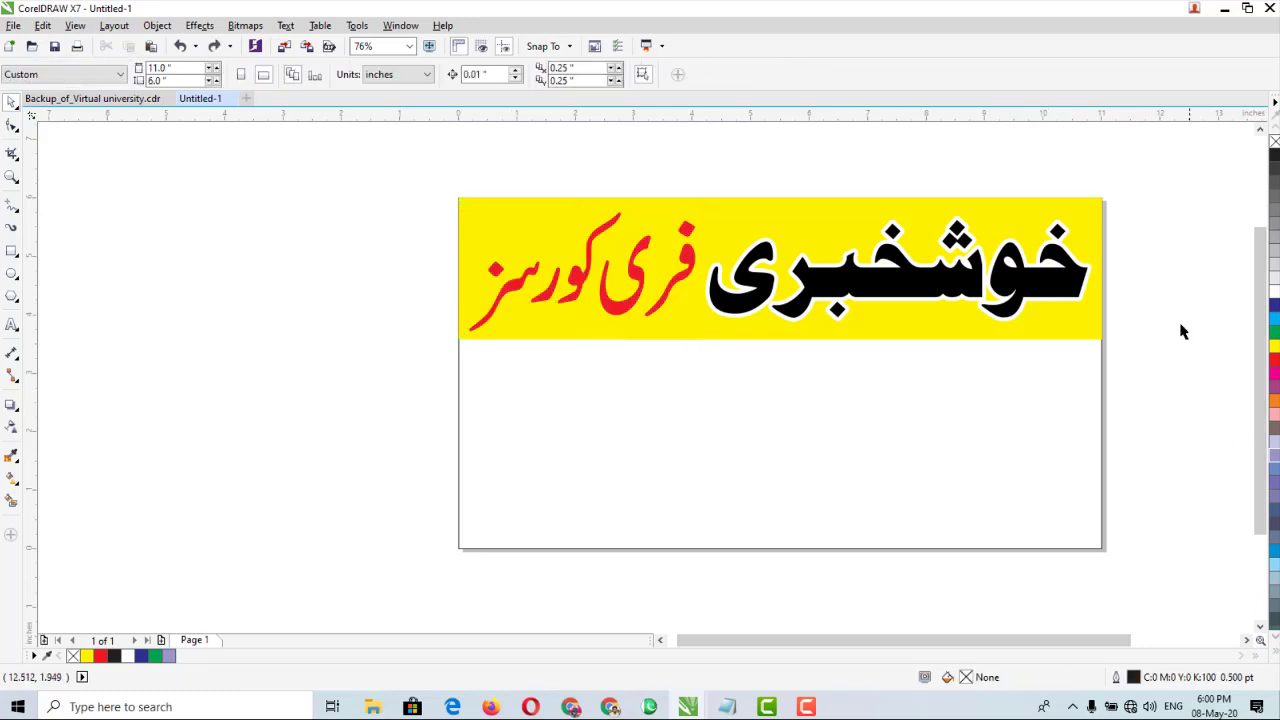
Bring the 0.png logo and the portrait picture from the desktop into the banner document in CorelDRAW
click(1220, 8)
click(1195, 8)
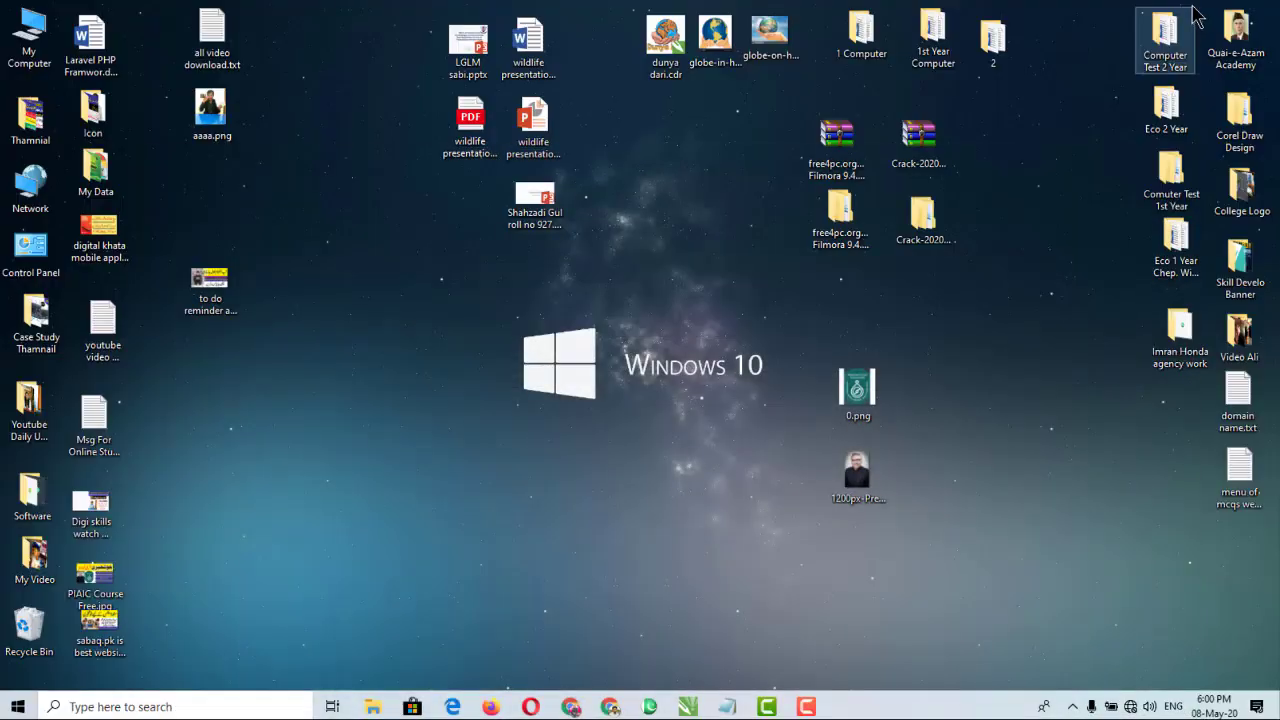
drag(806, 449, 383, 428)
Scale the portrait down and fit it into the page's lower-left corner, between the yellow band and the bottom edge
drag(390, 476, 474, 451)
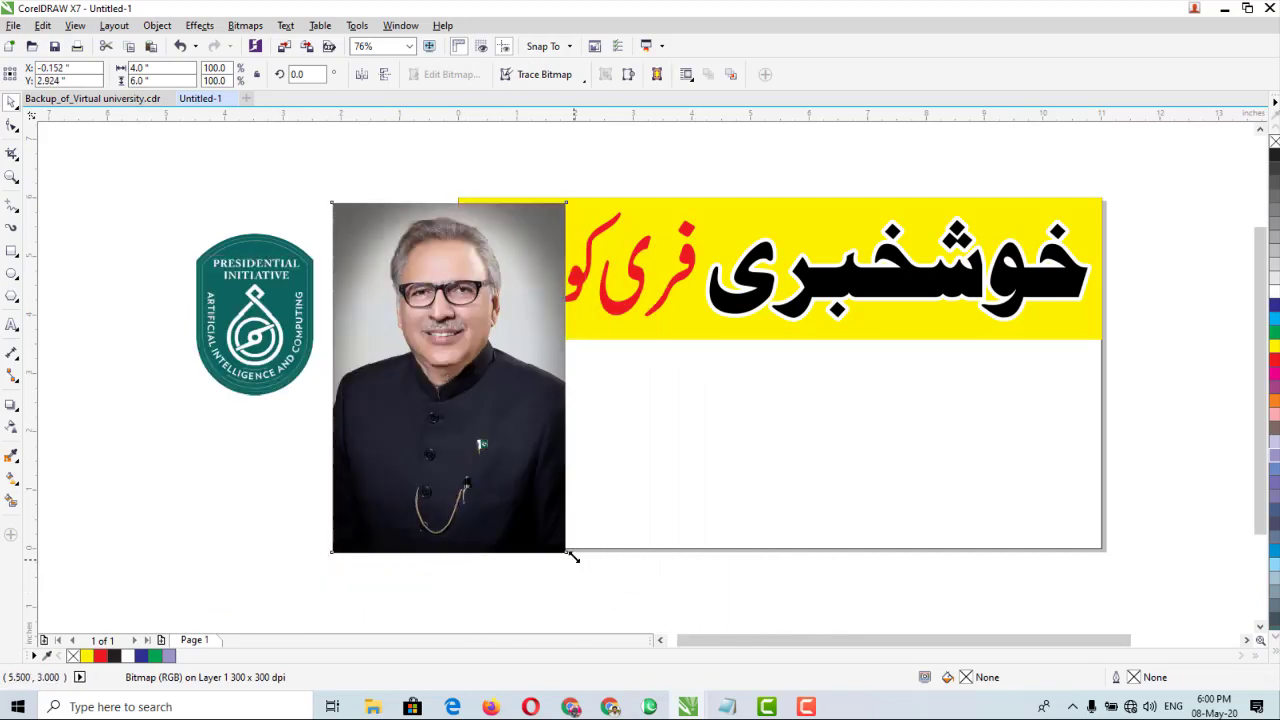
drag(574, 557, 459, 392)
drag(402, 297, 524, 442)
drag(586, 527, 600, 549)
Move the green logo beside the portrait, scale it to about 3.59 by 3.59 inches and deselect it
drag(263, 298, 688, 404)
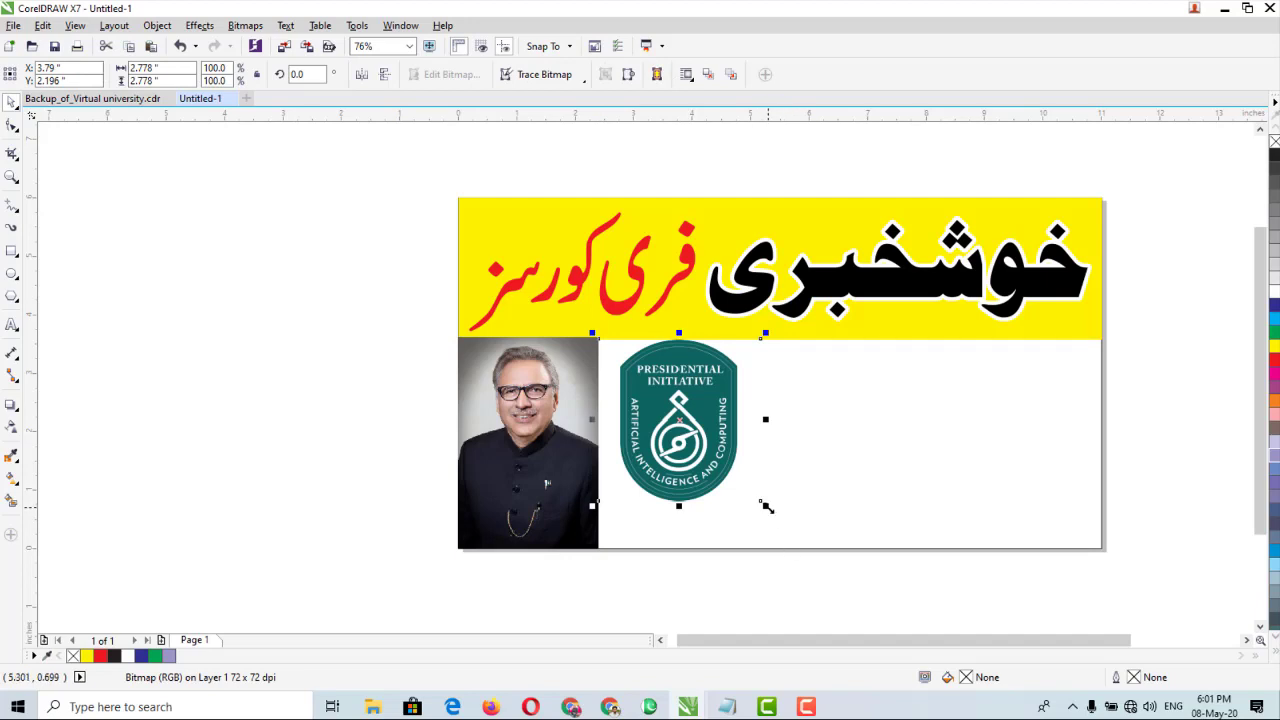
drag(766, 507, 818, 571)
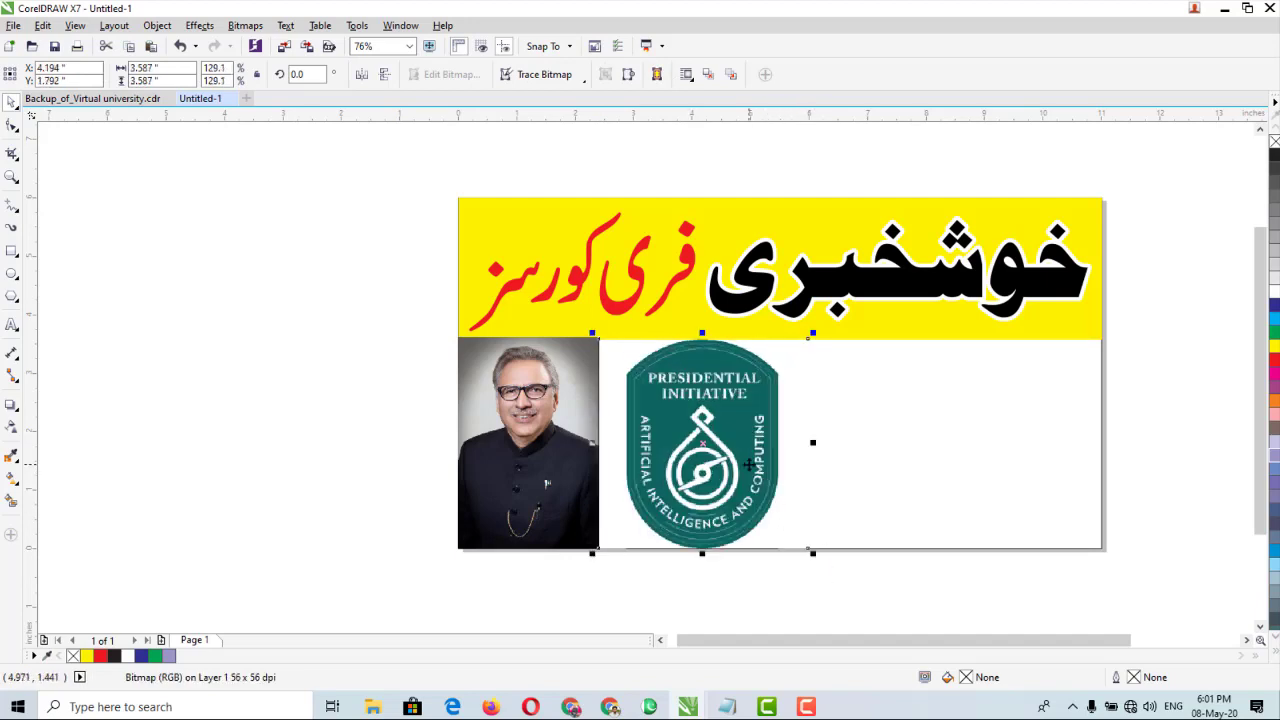
click(1150, 625)
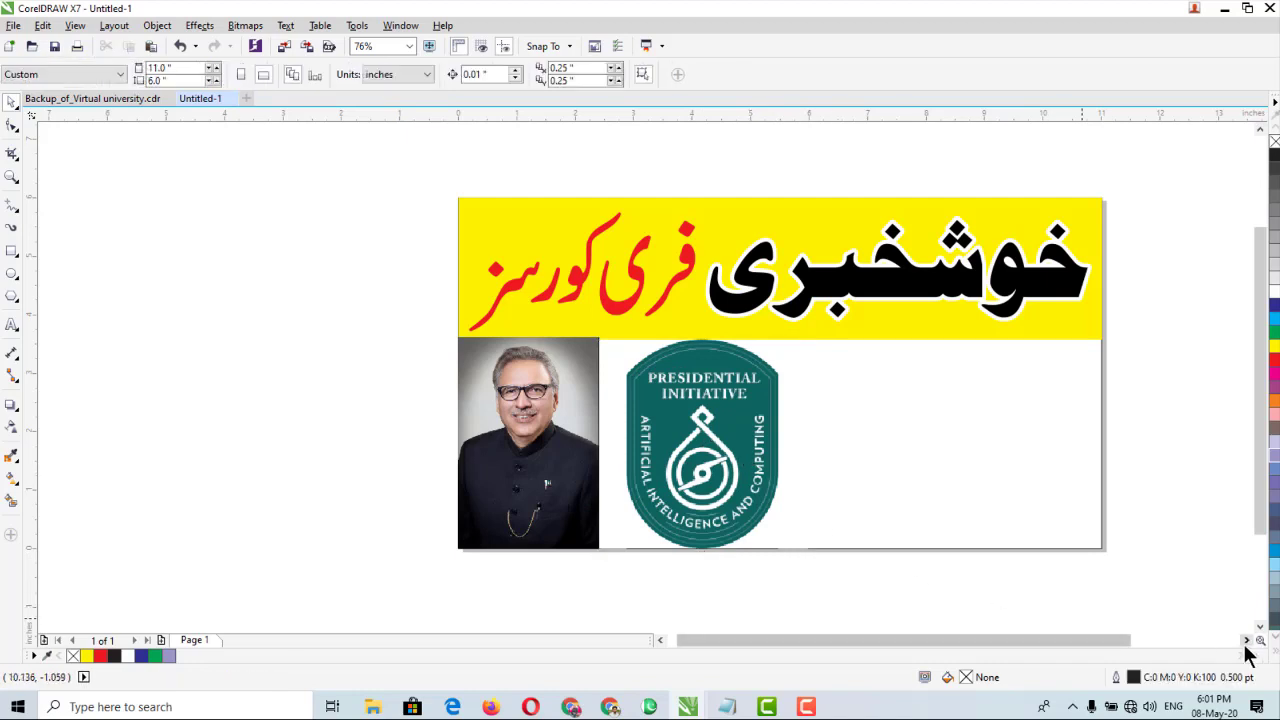
Draw a rectangle about 5.02 by 0.89 inches under the yellow band at the page's right edge, with blue fill and outline (C:100 M:100 Y:0 K:0)
click(1246, 640)
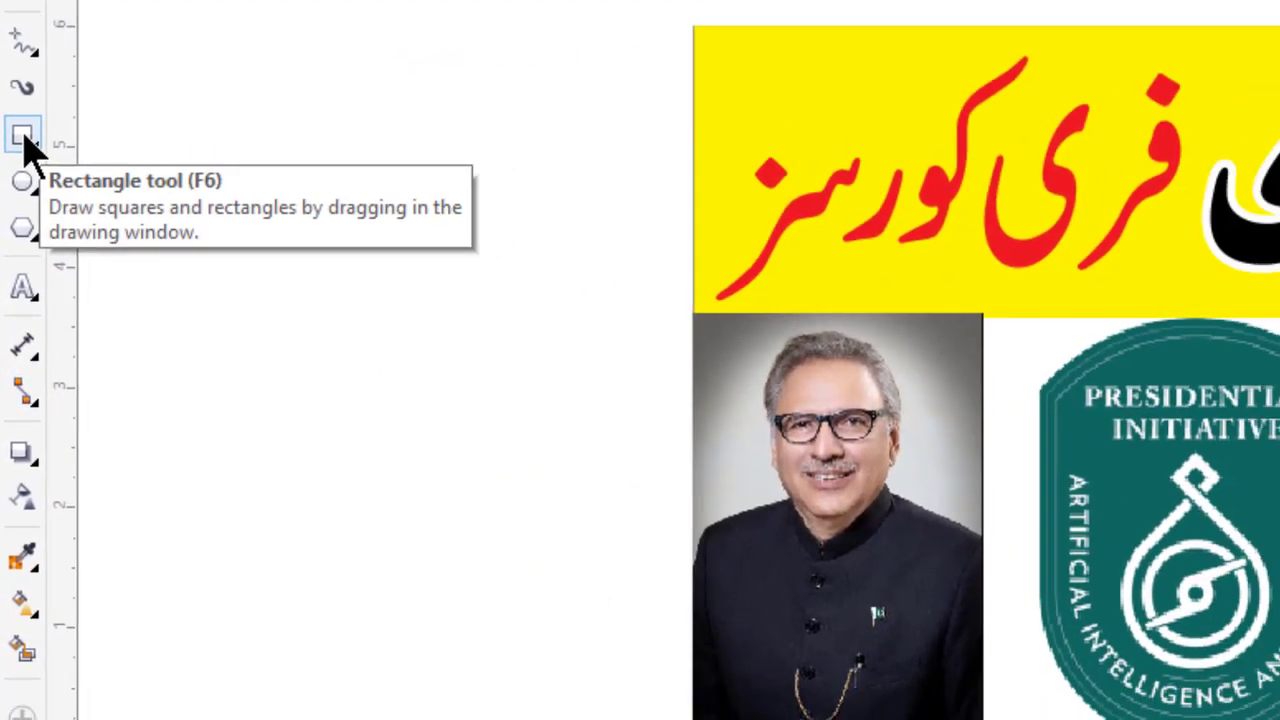
click(25, 112)
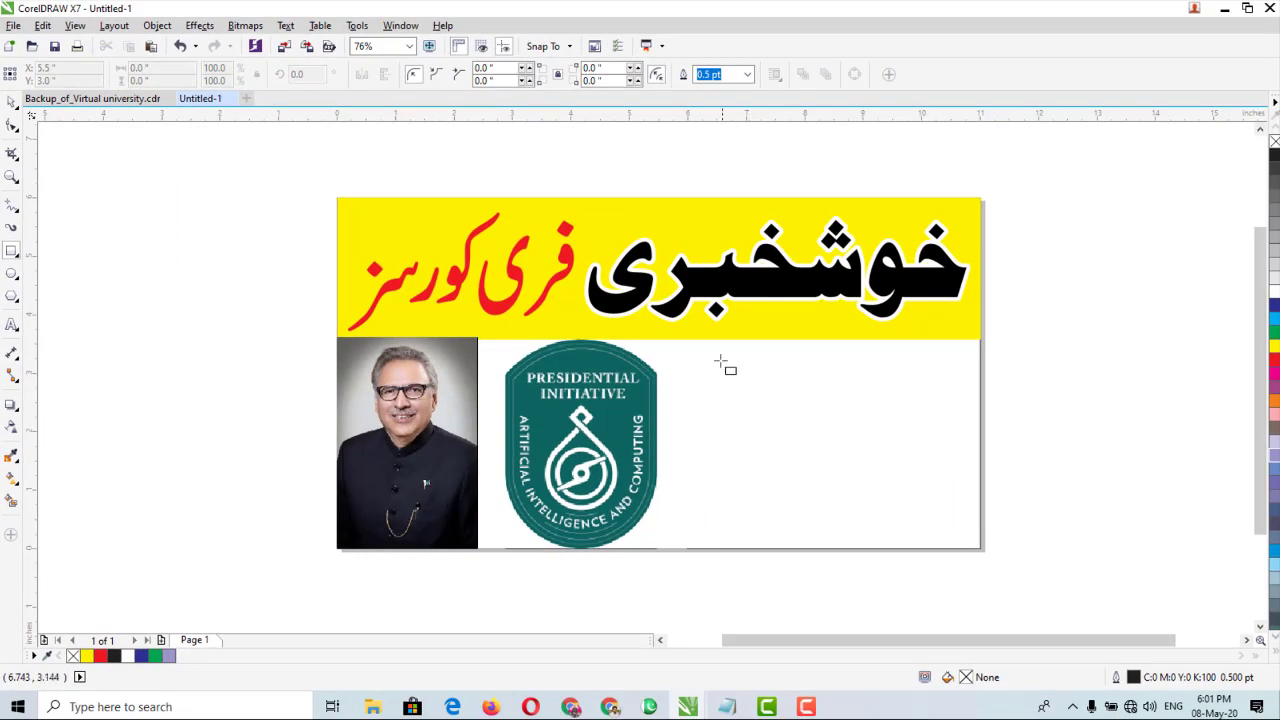
drag(687, 347, 982, 401)
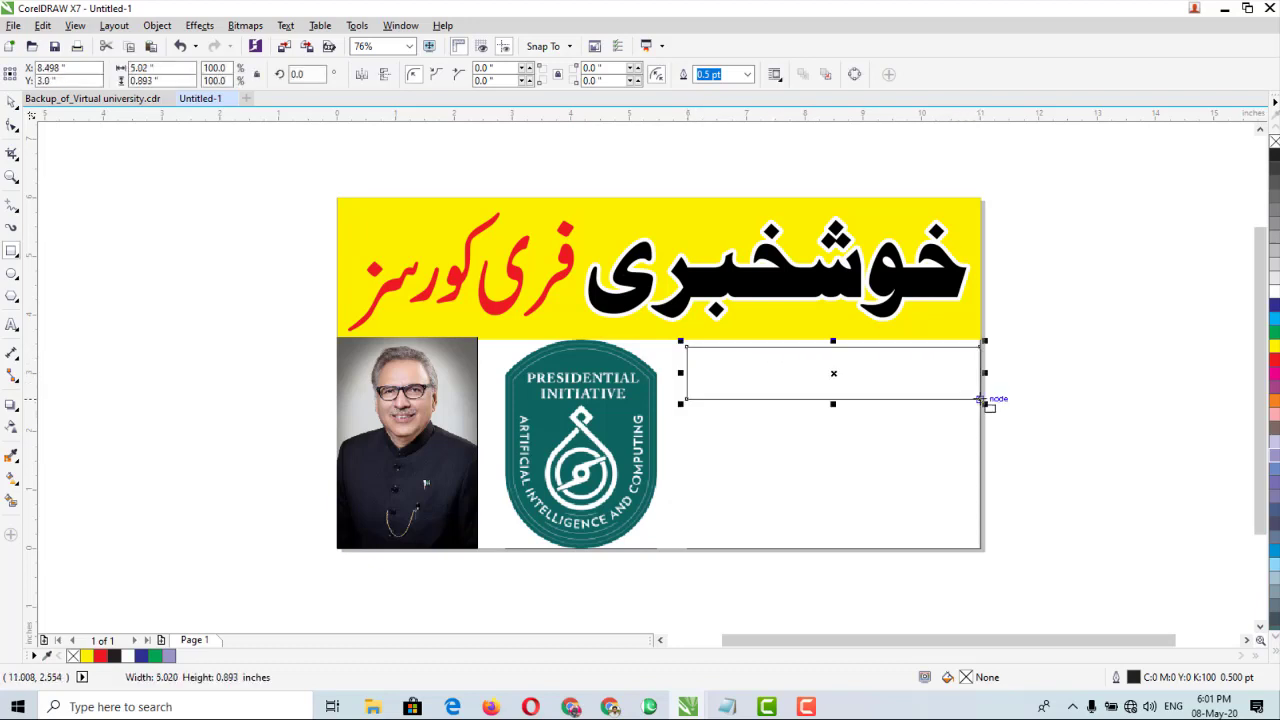
click(10, 105)
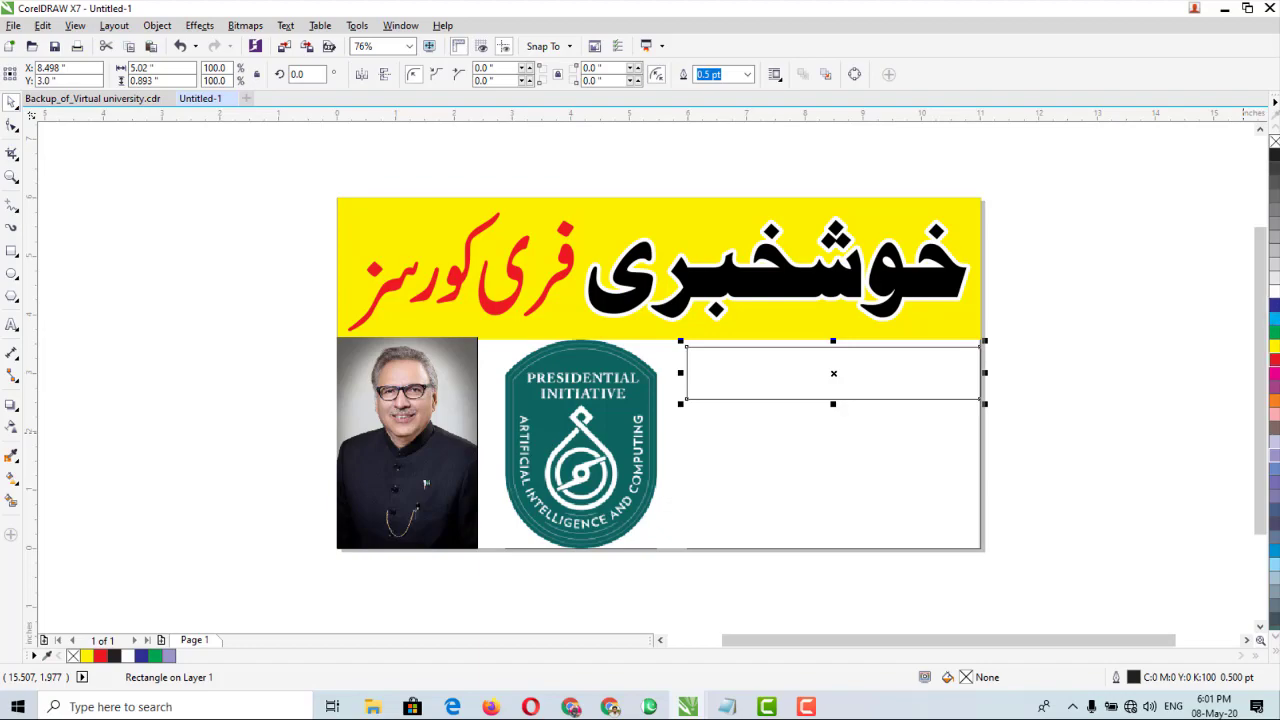
click(1275, 305)
right_click(1275, 305)
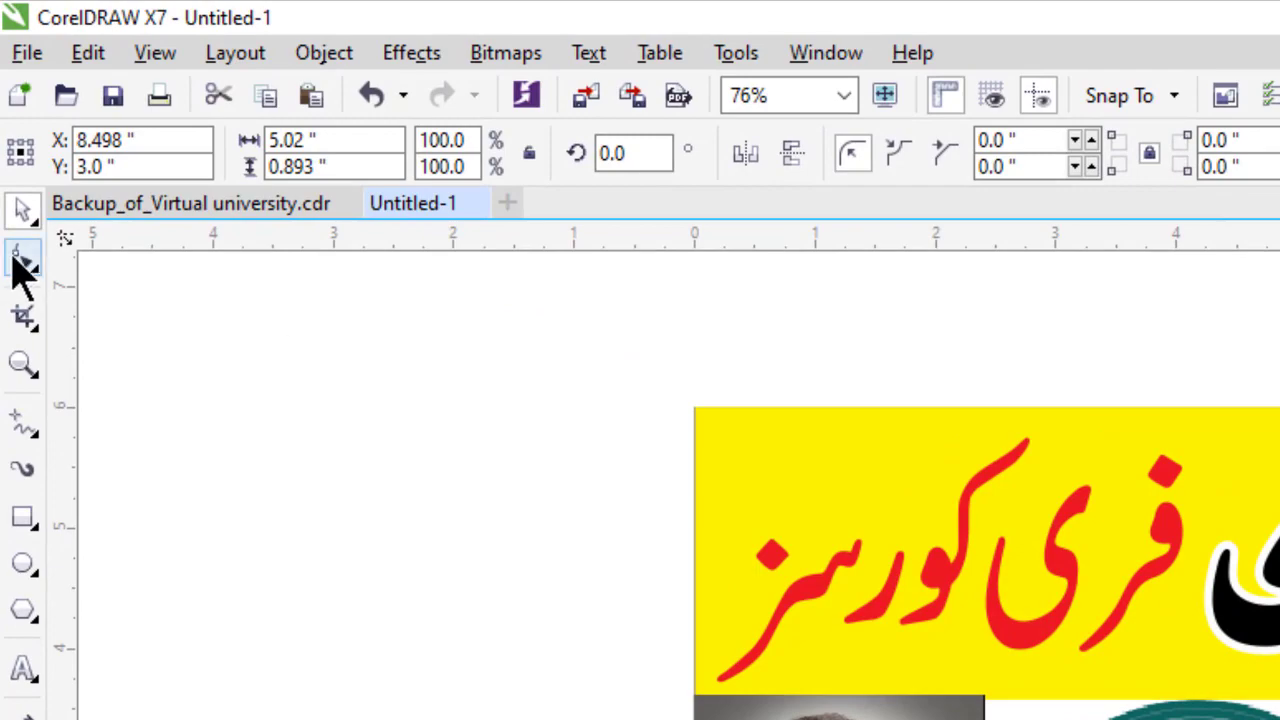
Round all corners of the blue rectangle to about 0.234 inches and deselect it
click(23, 264)
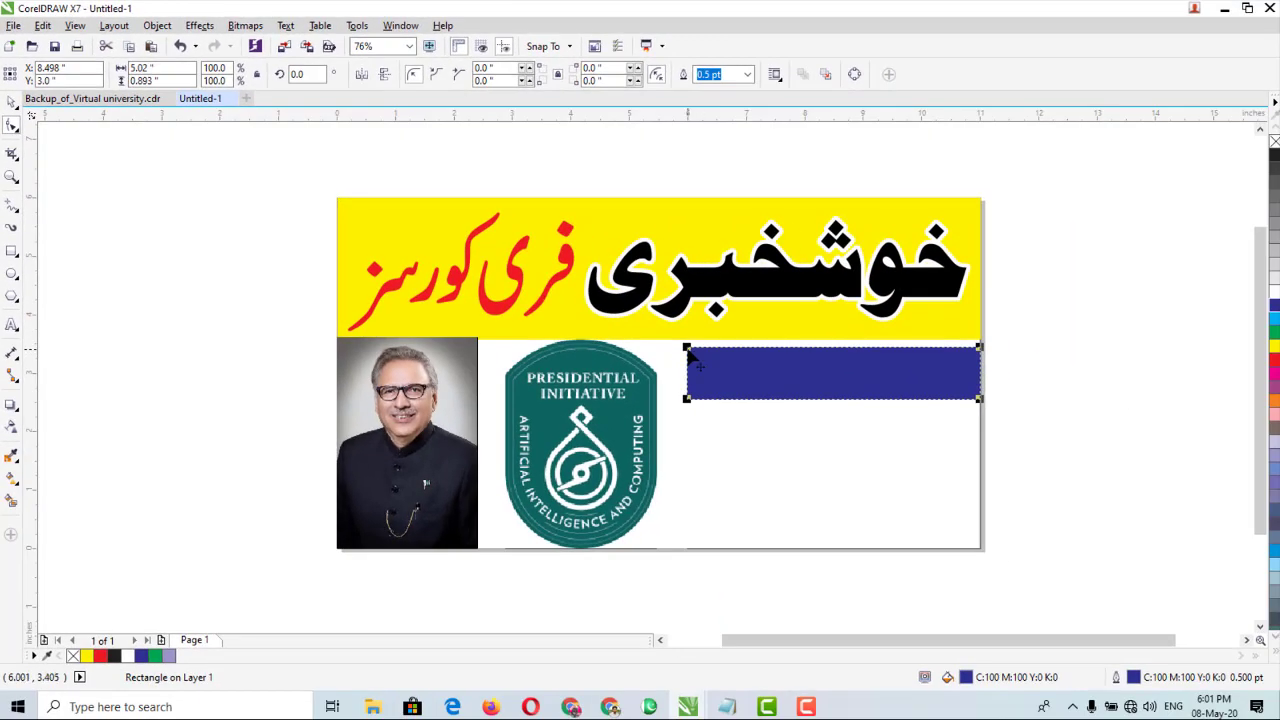
drag(688, 351, 700, 362)
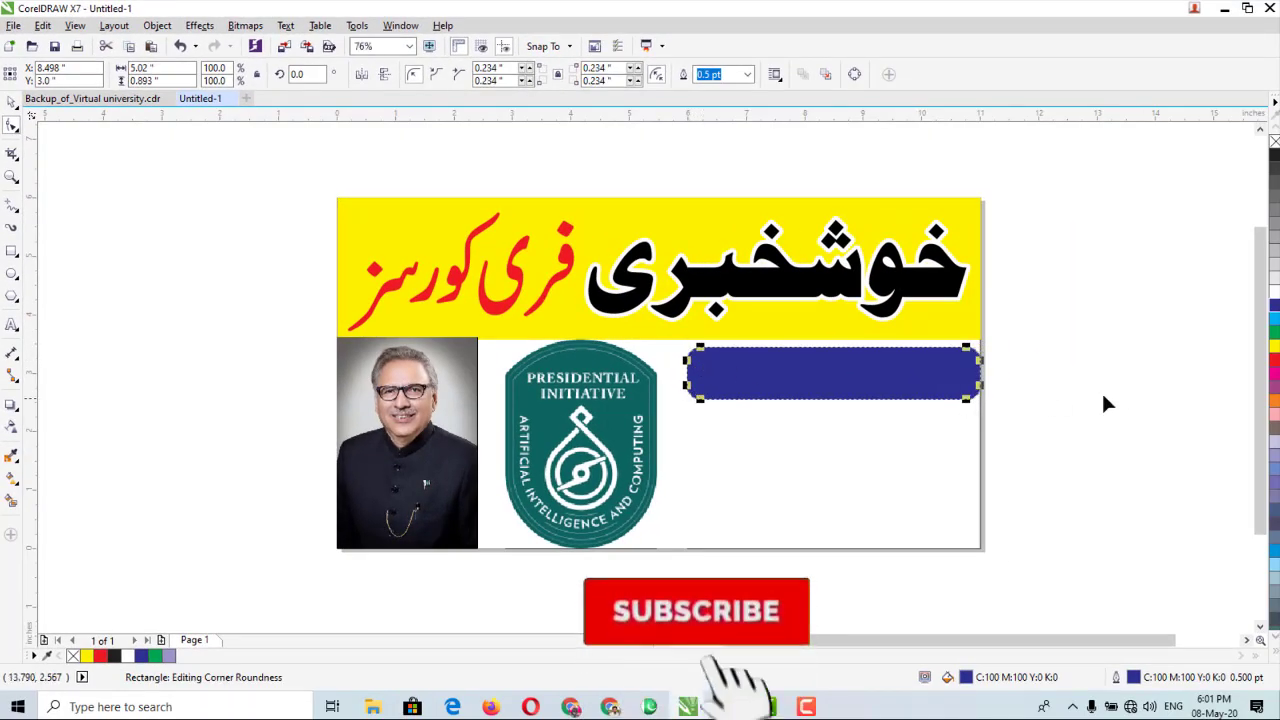
click(10, 102)
click(71, 189)
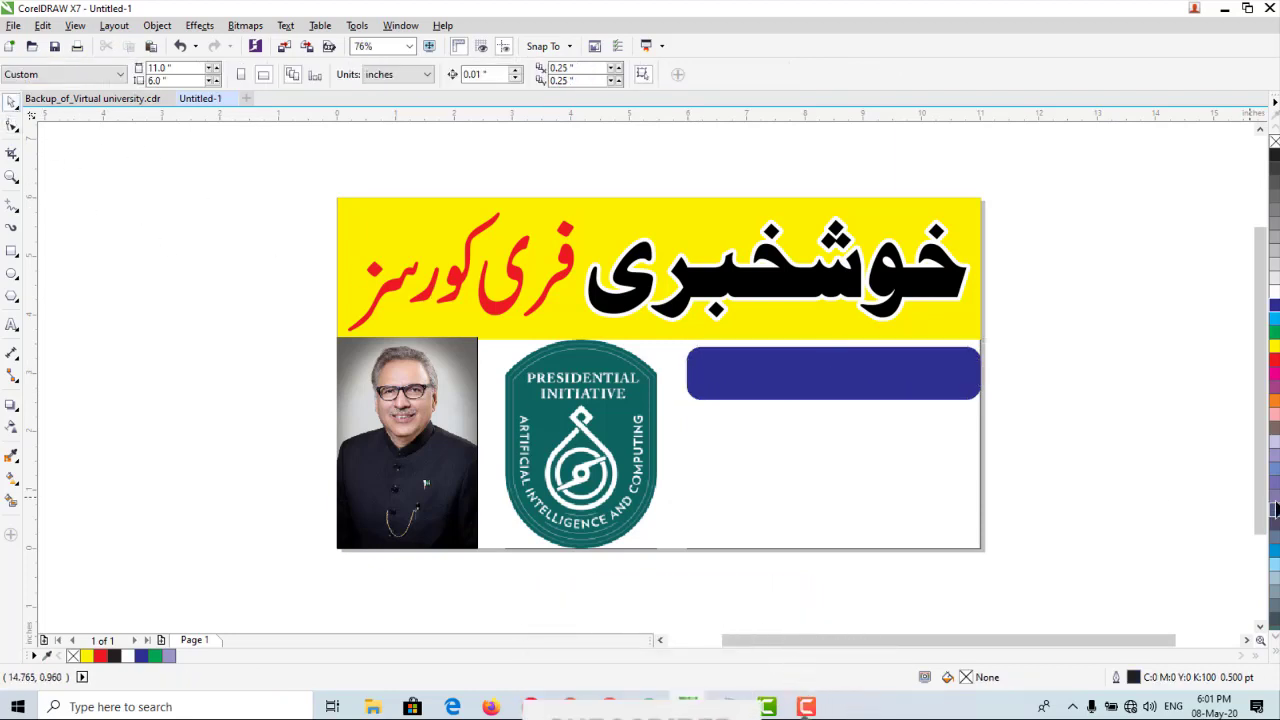
Copy the blue rounded bar three times straight down and adjust the positions into an evenly spaced stack of four
click(829, 385)
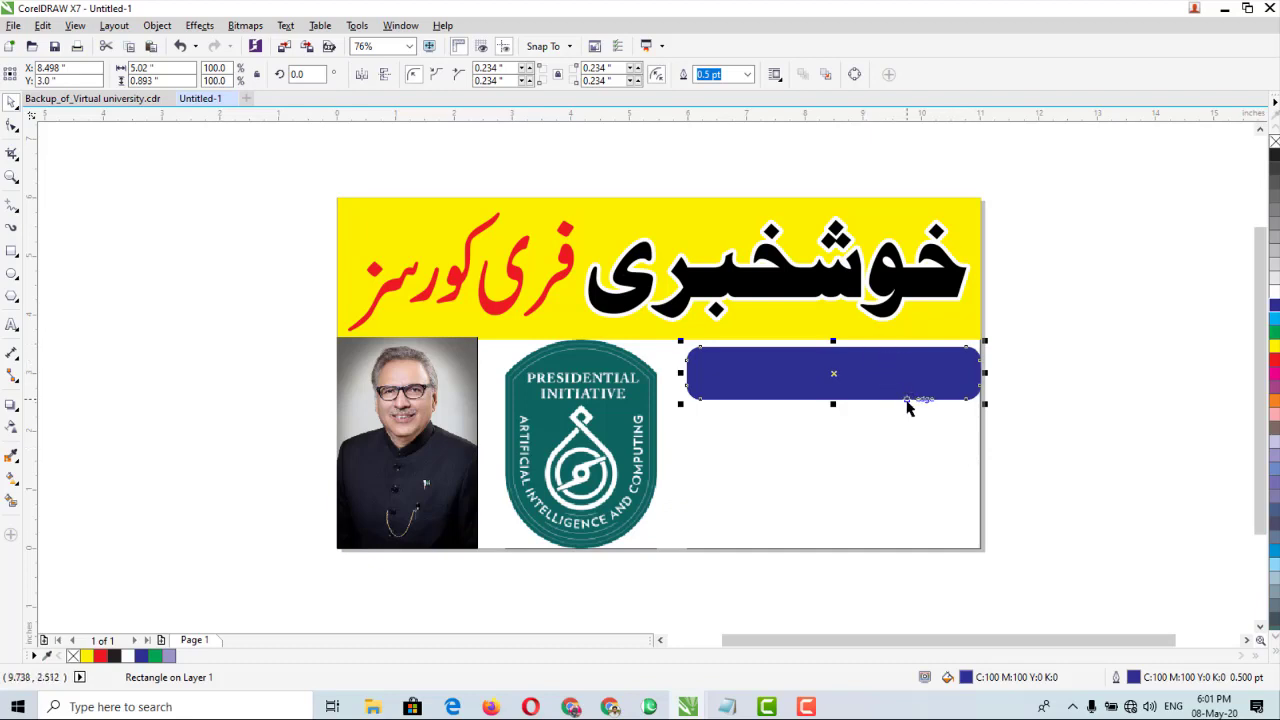
drag(885, 392, 895, 453)
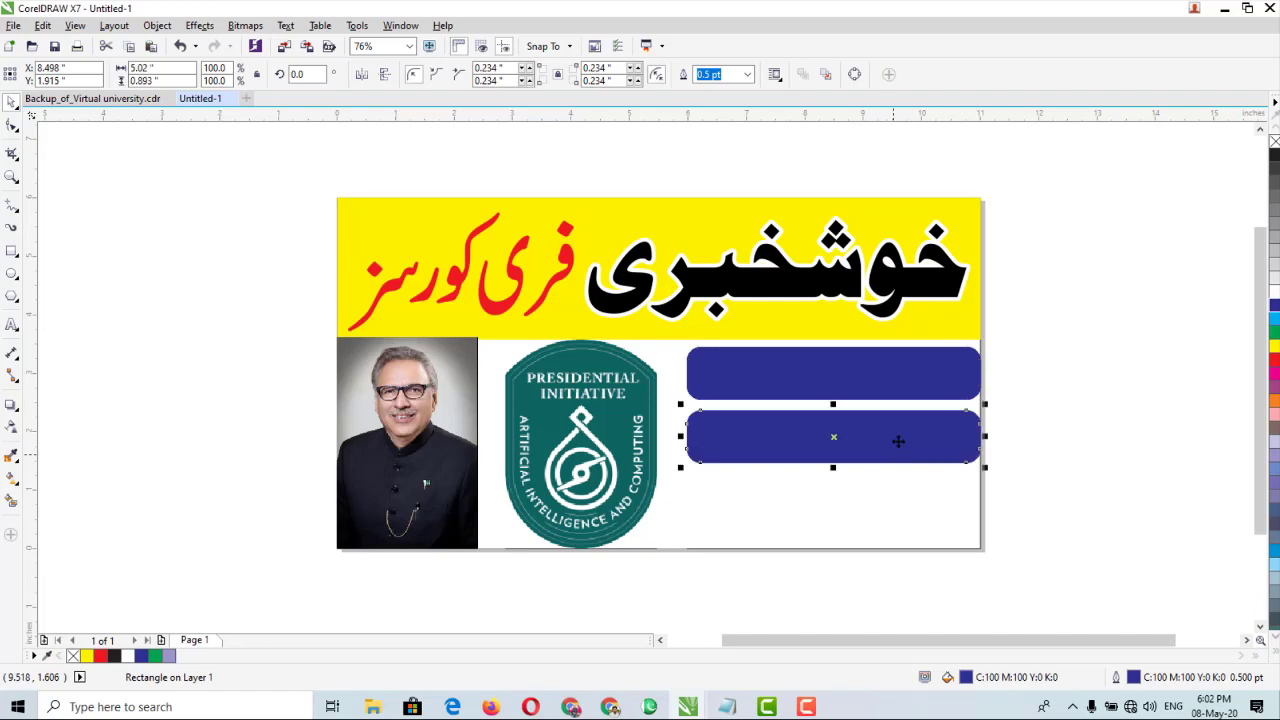
drag(895, 385, 881, 503)
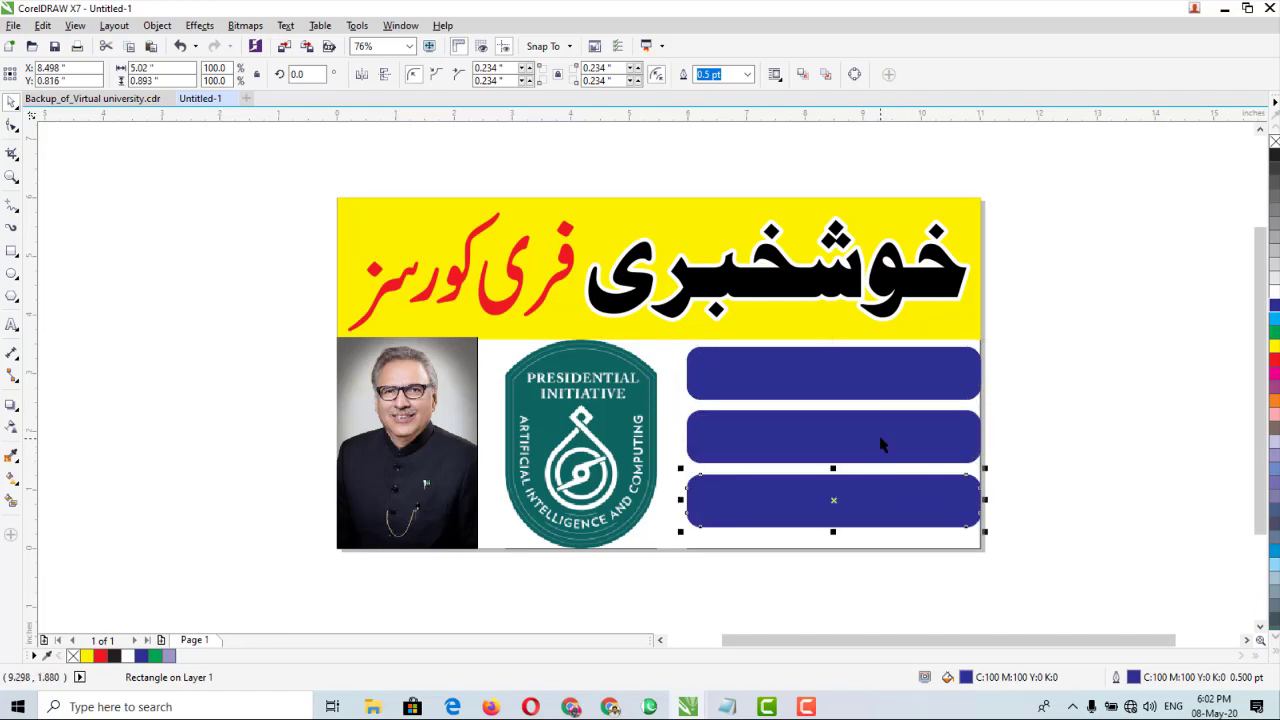
click(881, 444)
drag(880, 442, 880, 436)
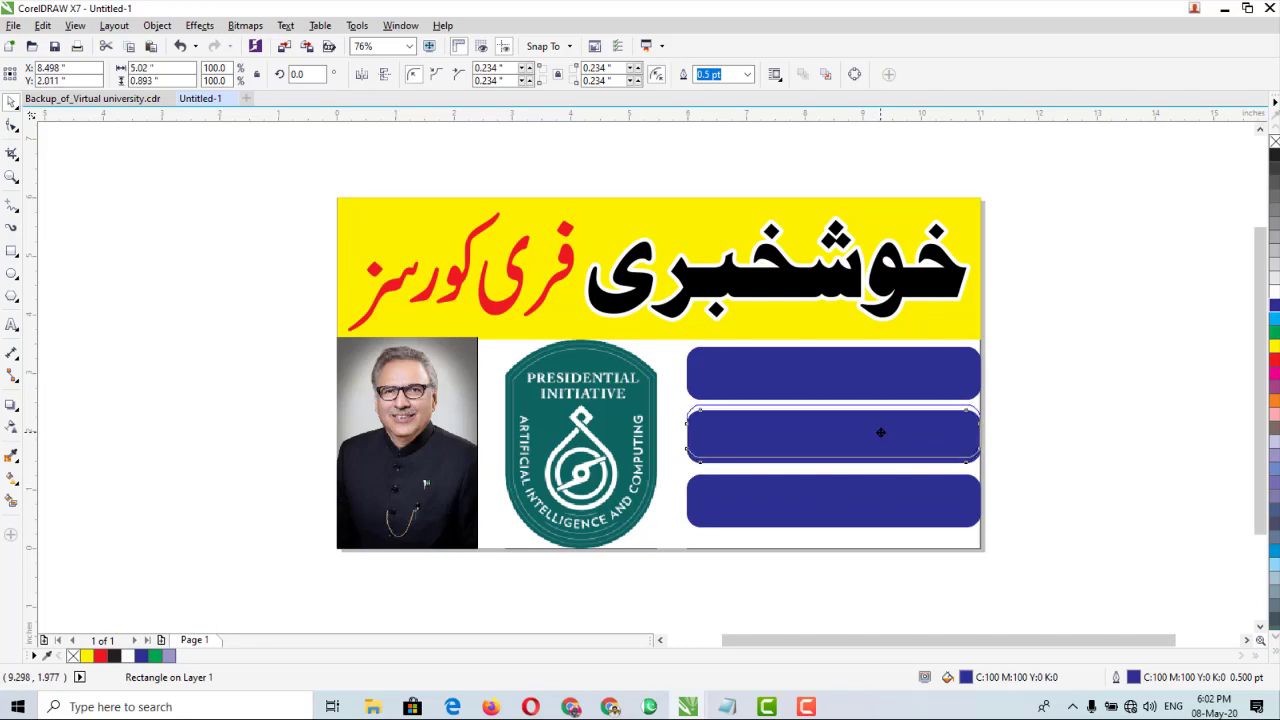
click(893, 503)
drag(893, 503, 895, 491)
drag(893, 378, 895, 549)
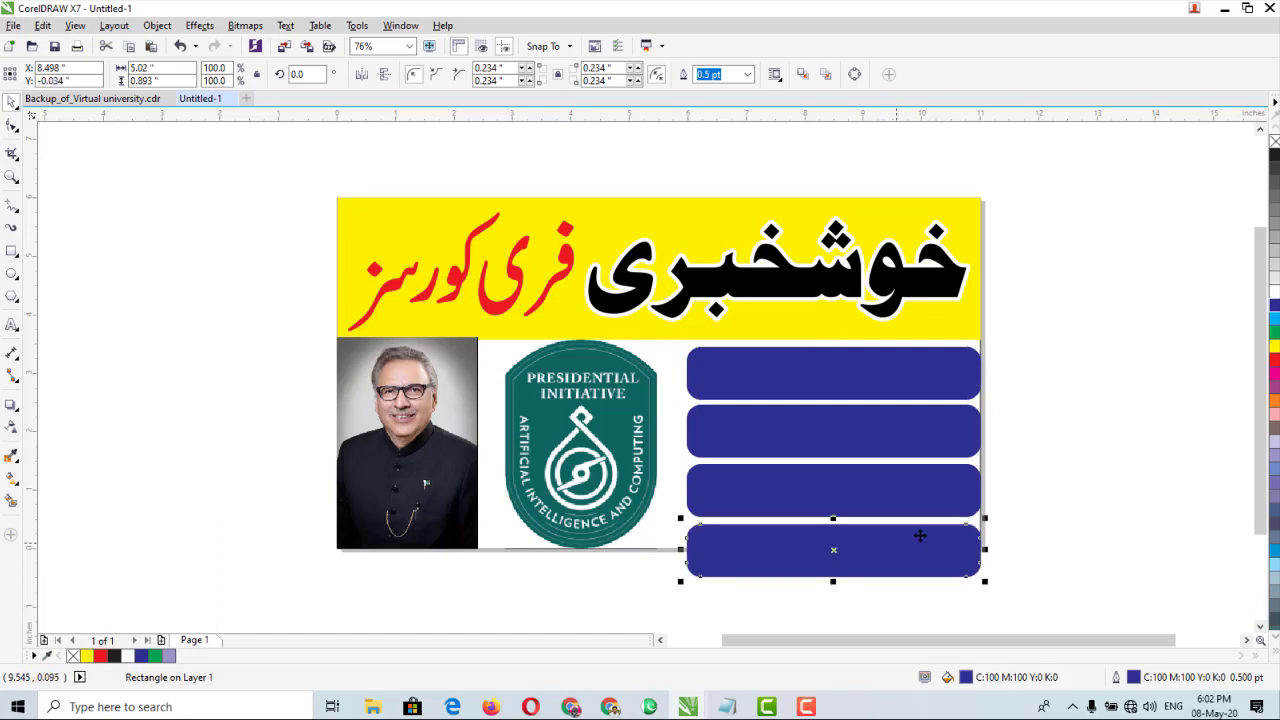
Scale all four blue bars together to about 3.45 inches high, ending at the page bottom, and stretch them to the page's right edge
click(1120, 355)
mouse_move(1123, 338)
mouse_down()
mouse_move(955, 520)
mouse_move(668, 615)
mouse_move(691, 534)
mouse_move(826, 600)
mouse_move(640, 609)
mouse_move(676, 622)
mouse_up()
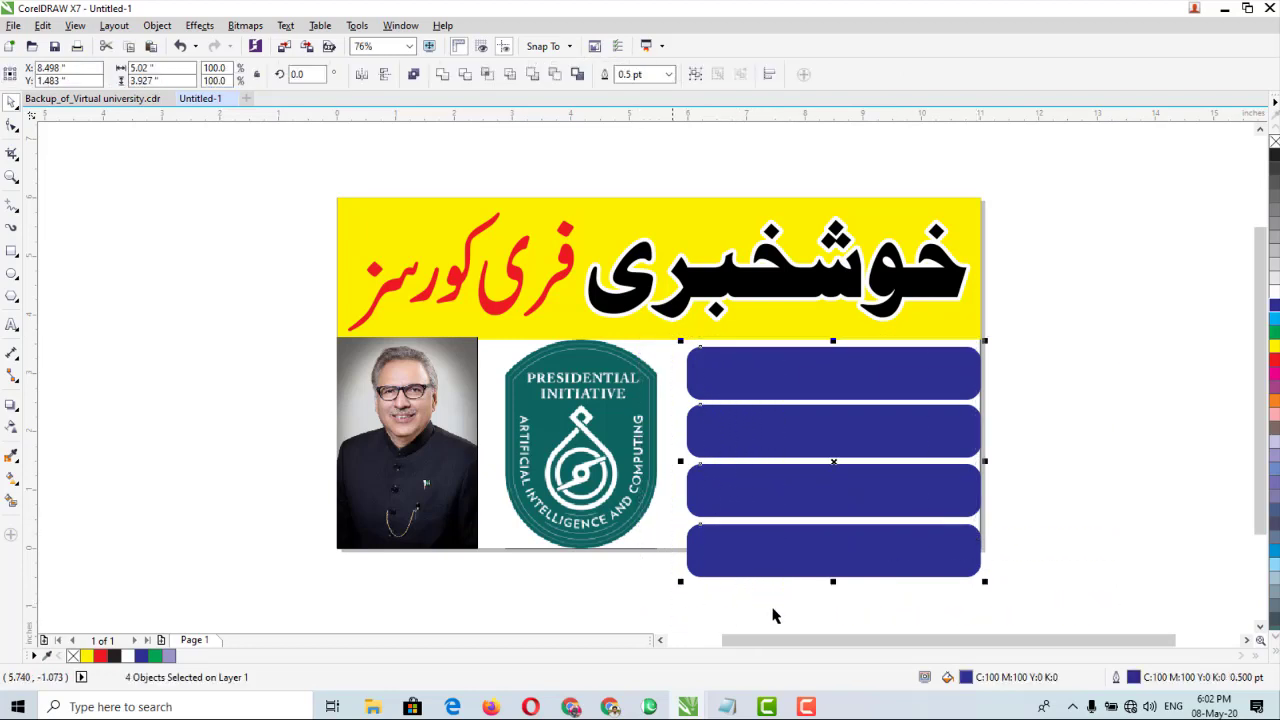
drag(988, 583, 950, 555)
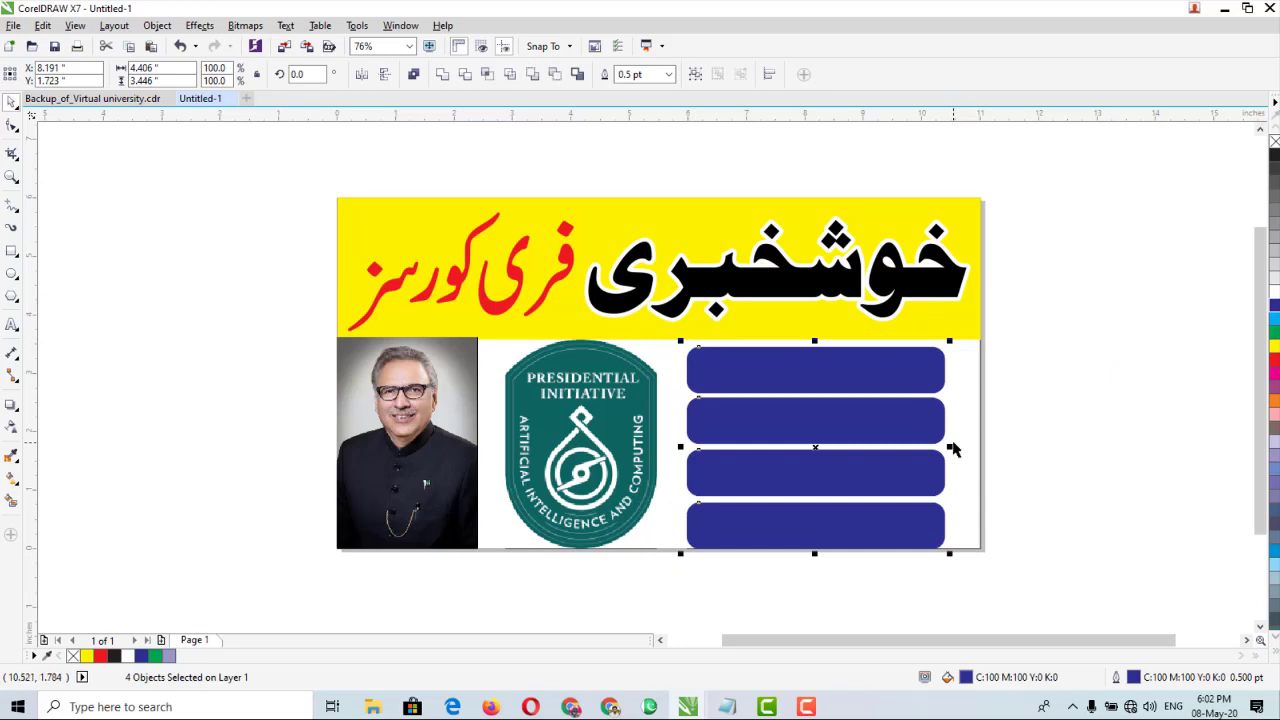
drag(950, 449, 983, 463)
click(1134, 481)
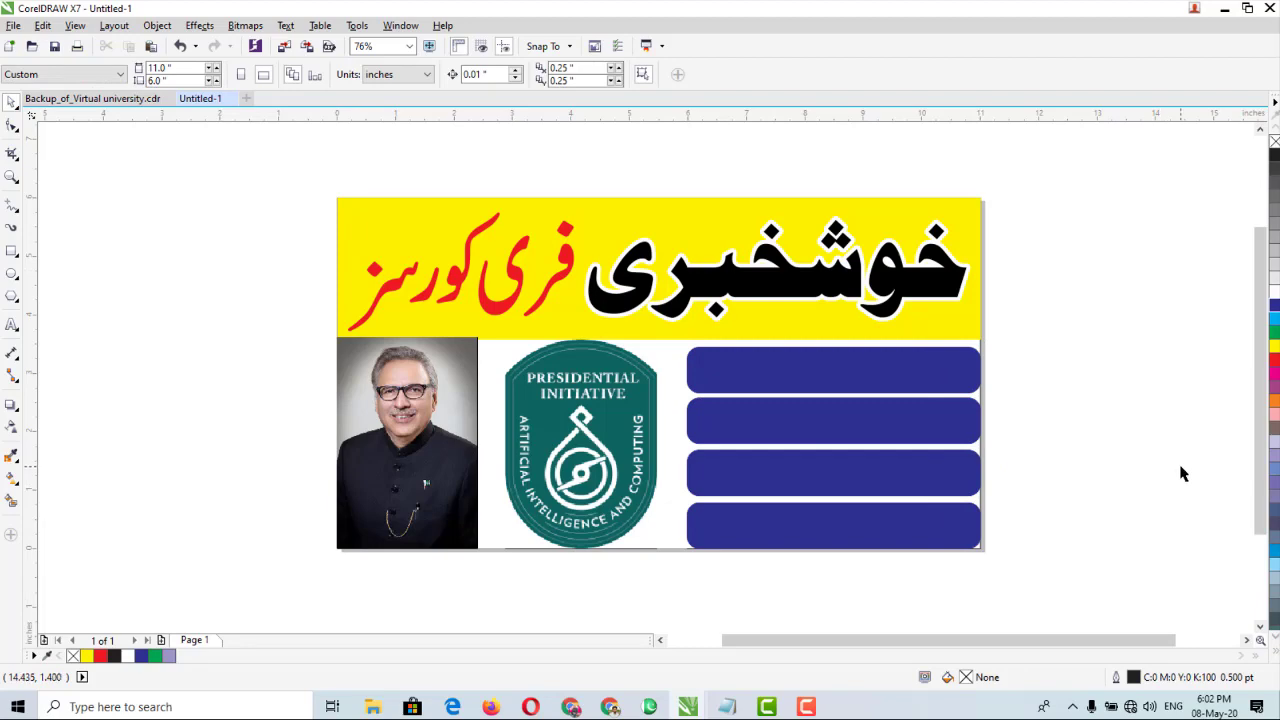
Copy "Artificial Intelligence" from the Notepad list and insert it in CorelDRAW as artistic text beside the page
click(718, 707)
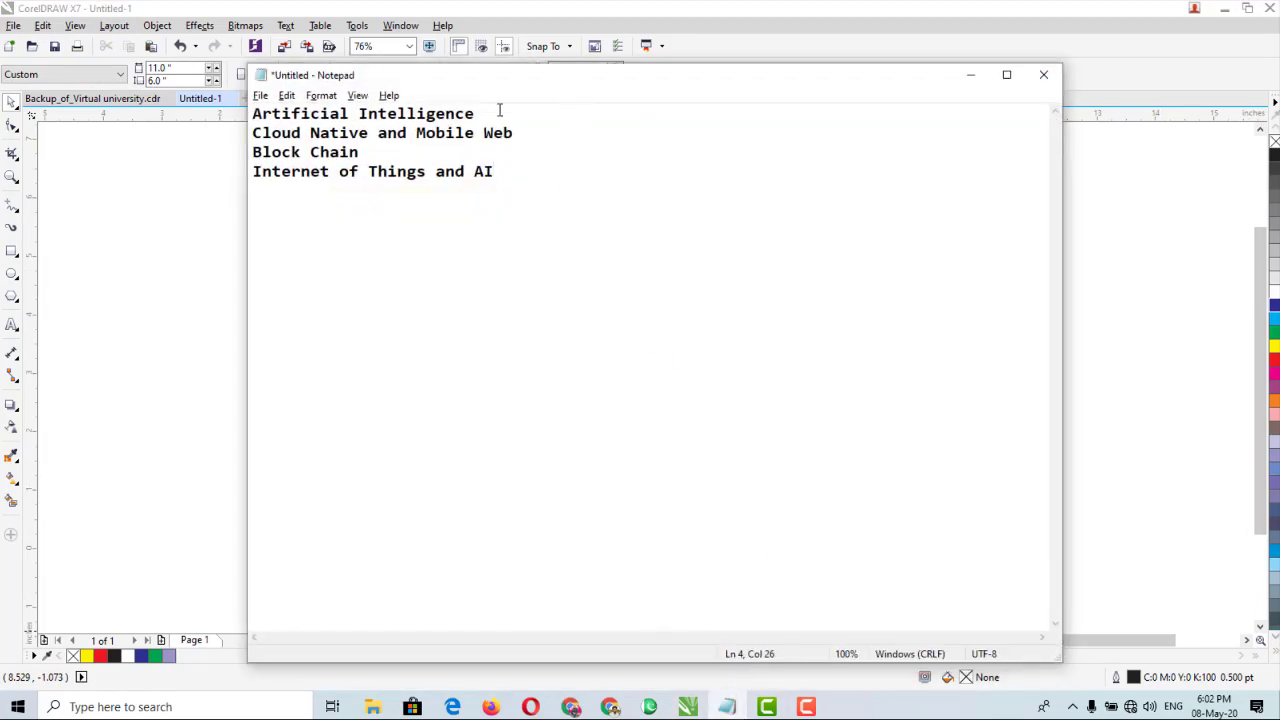
drag(476, 113, 262, 114)
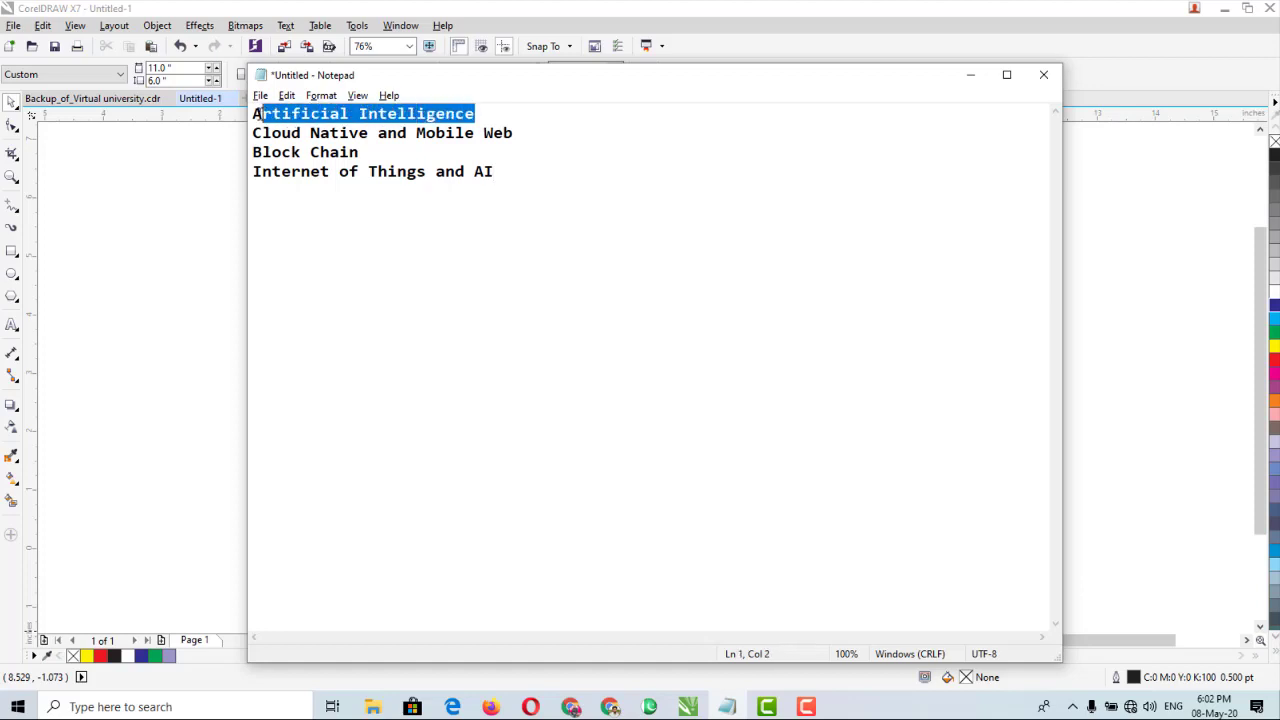
click(969, 78)
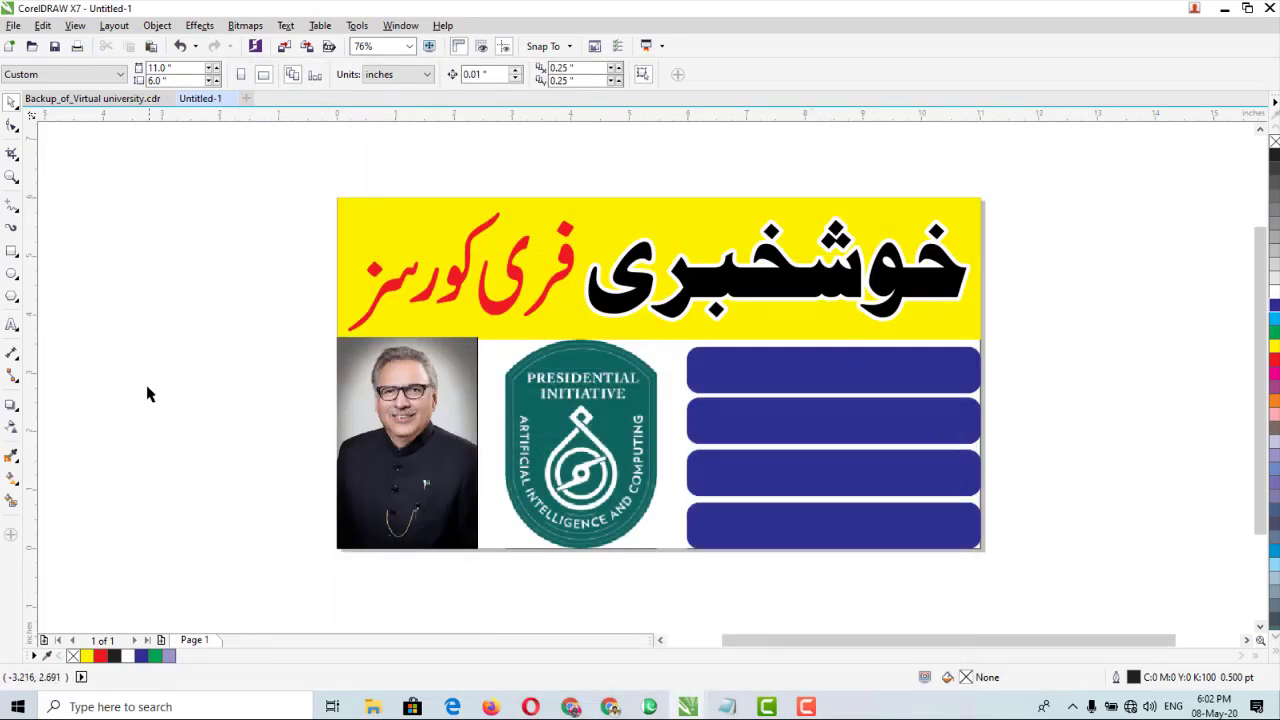
key(F8)
click(12, 325)
click(77, 350)
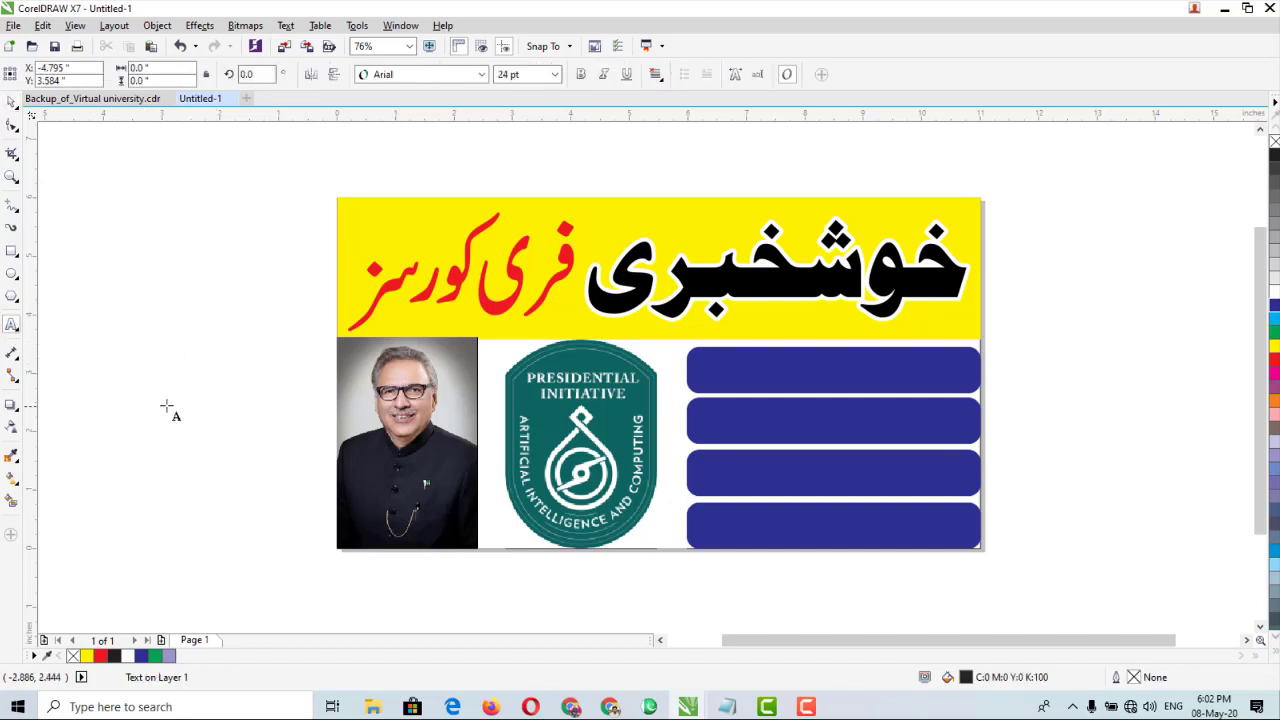
text(Artificial Intelligence)
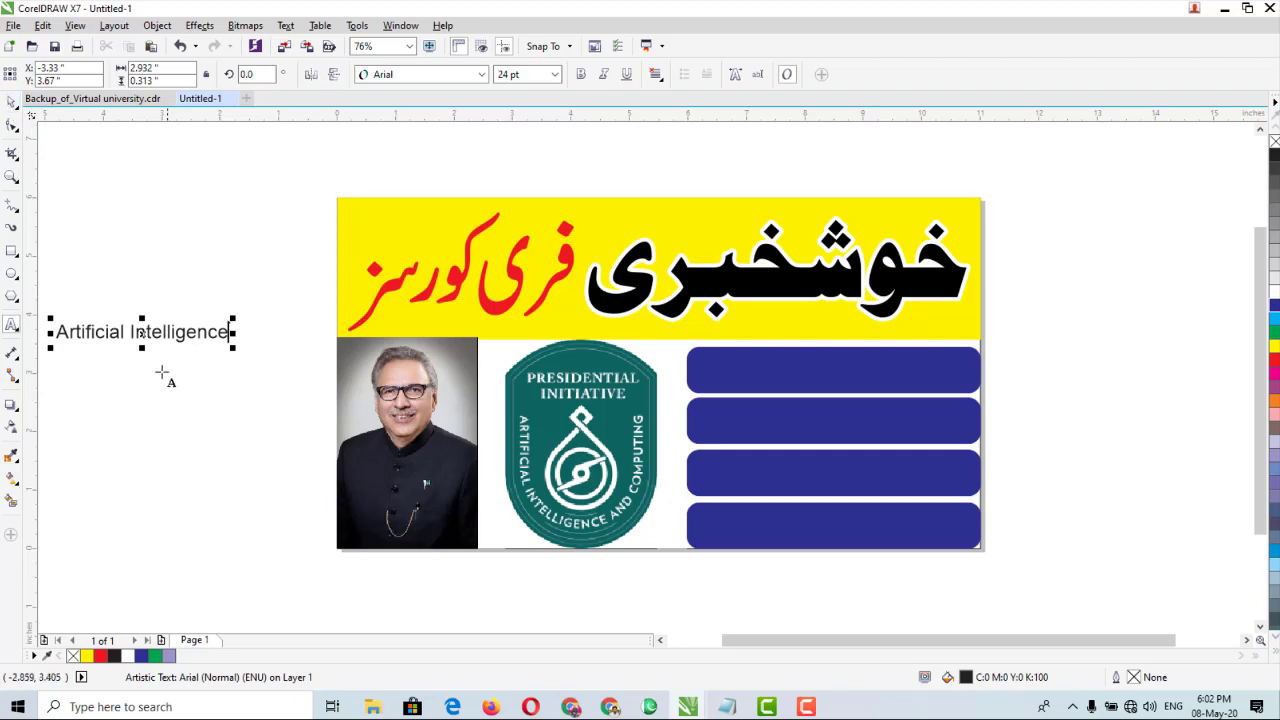
Copy "Cloud Native and Mobile Web" from Notepad and paste it as a separate text object below "Artificial Intelligence"
click(98, 416)
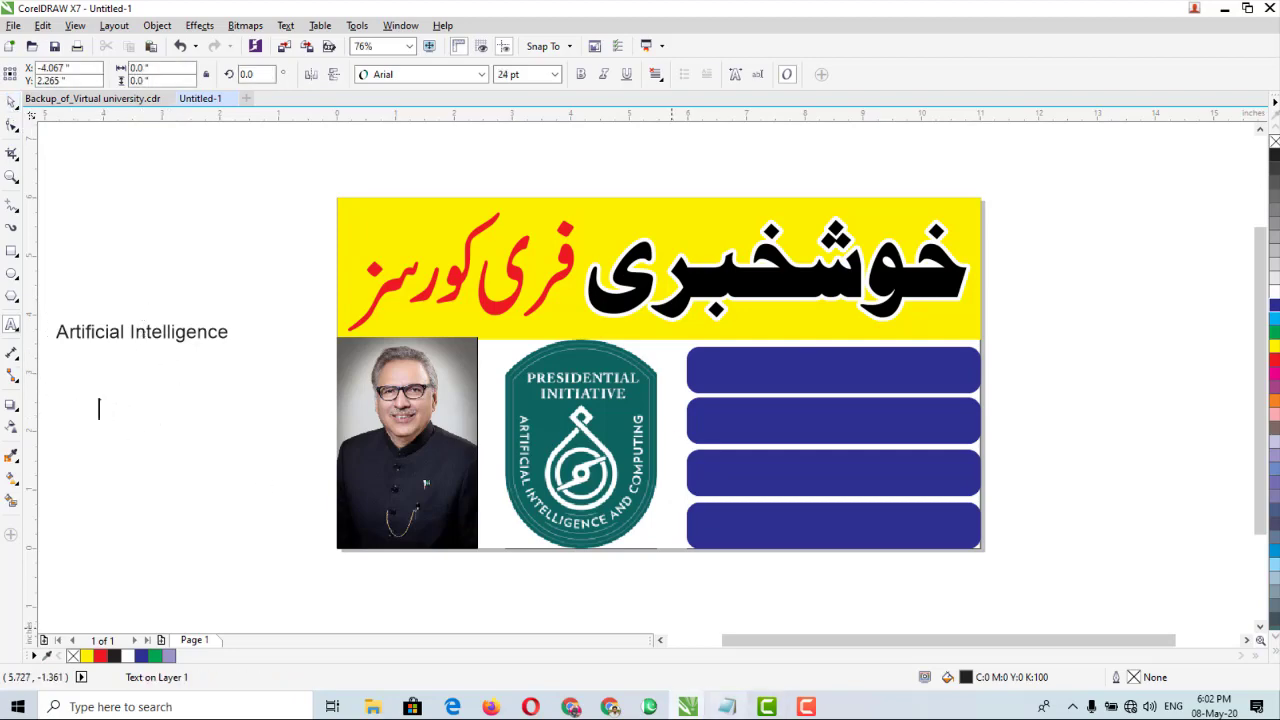
mouse_move(708, 706)
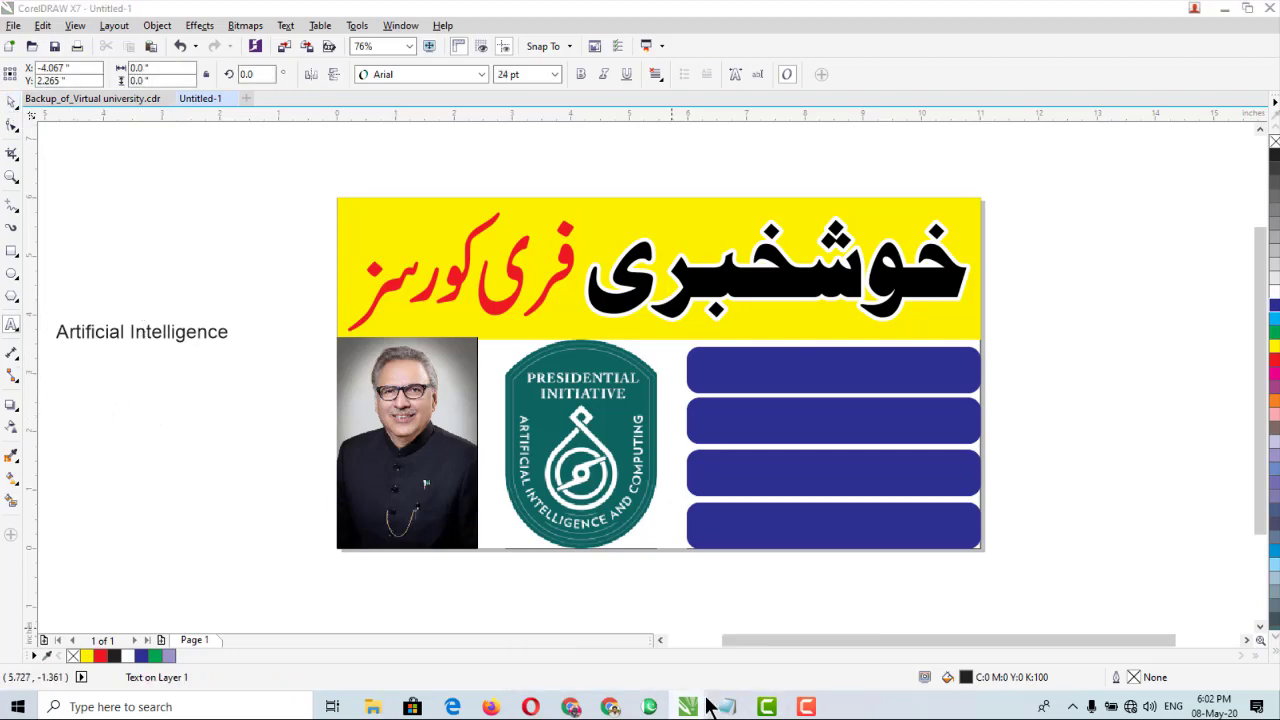
click(727, 706)
drag(531, 128, 238, 132)
key(ctrl+c)
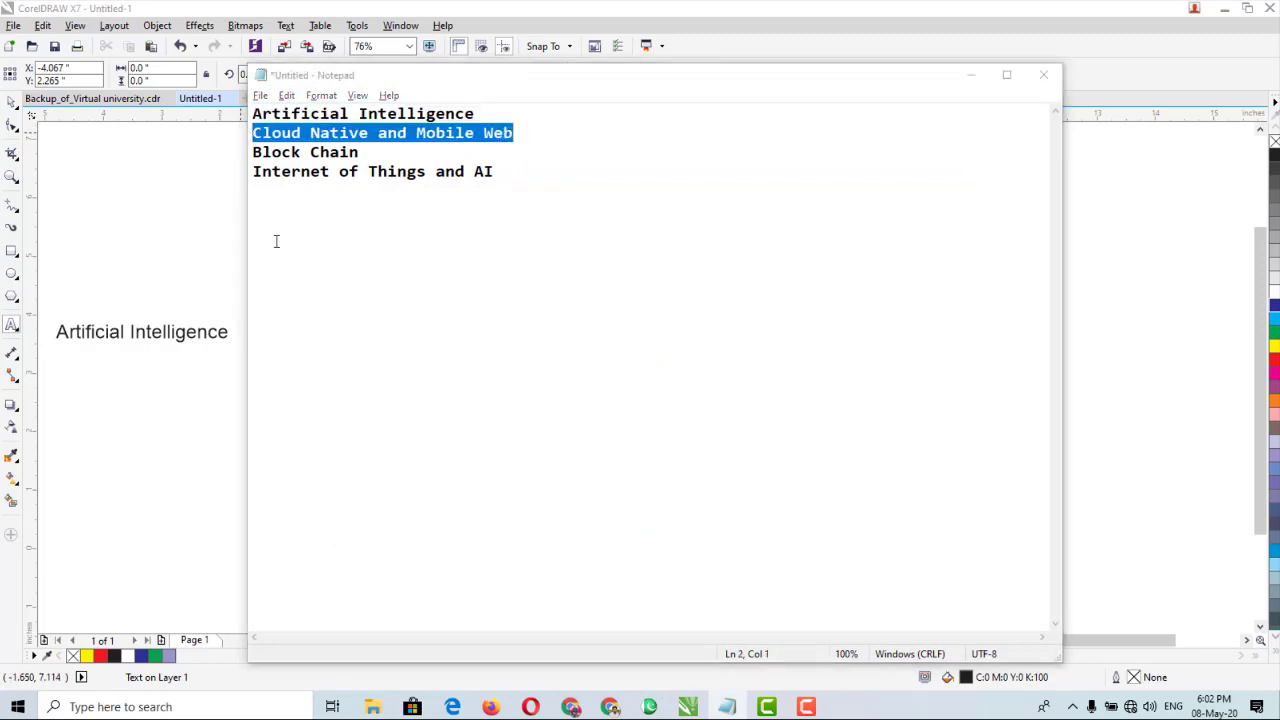
click(210, 276)
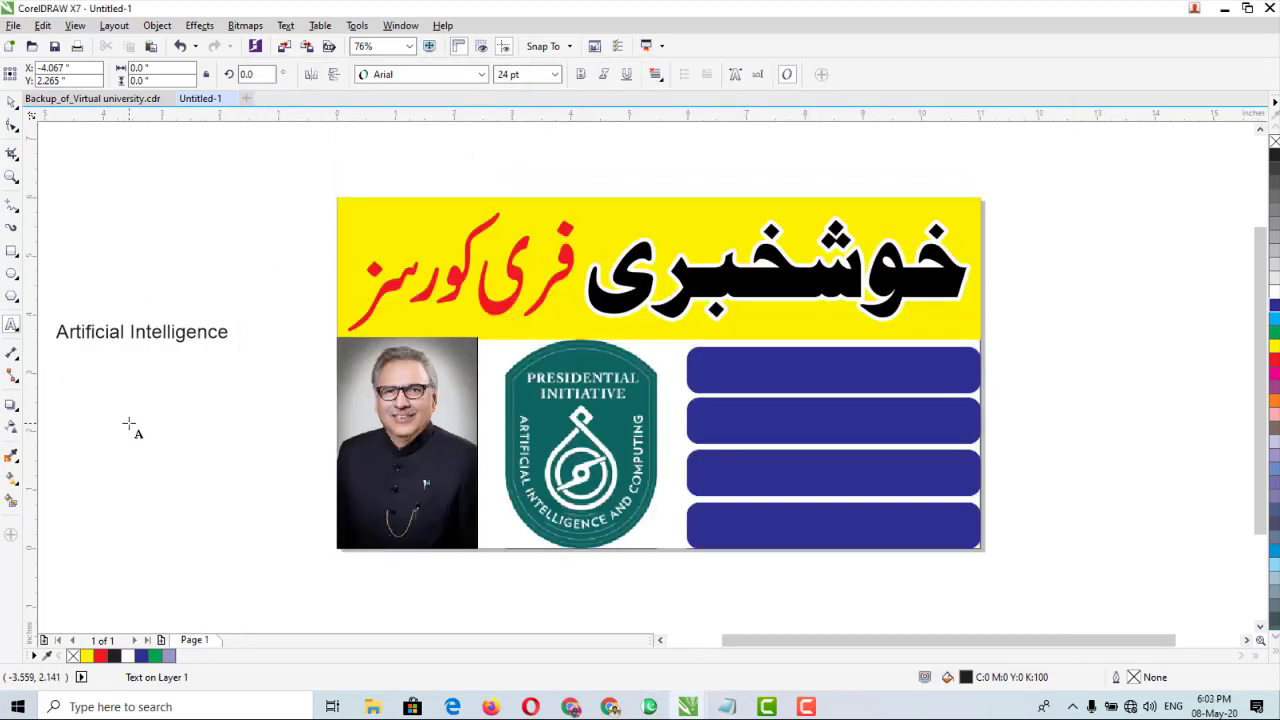
click(98, 407)
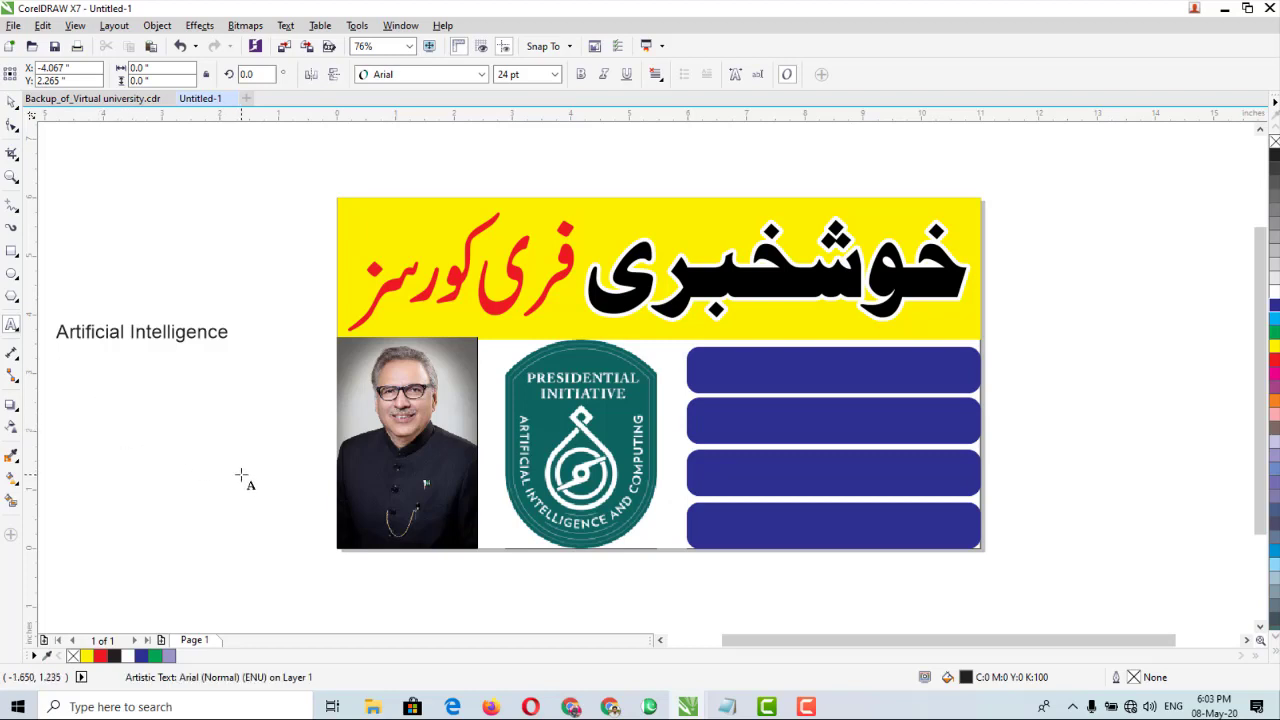
key(ctrl+v)
Copy "Block Chain" from Notepad and paste it as a separate text object below "Cloud Native and Mobile Web"
click(171, 486)
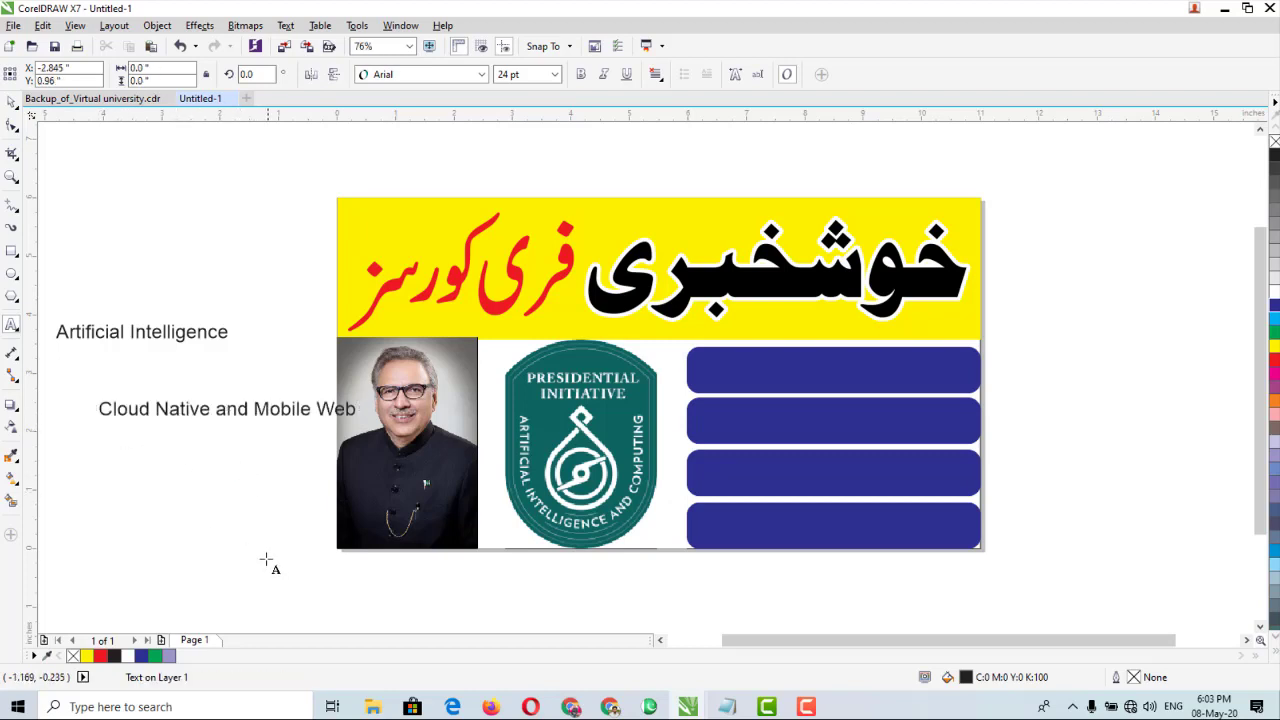
key(alt+Tab)
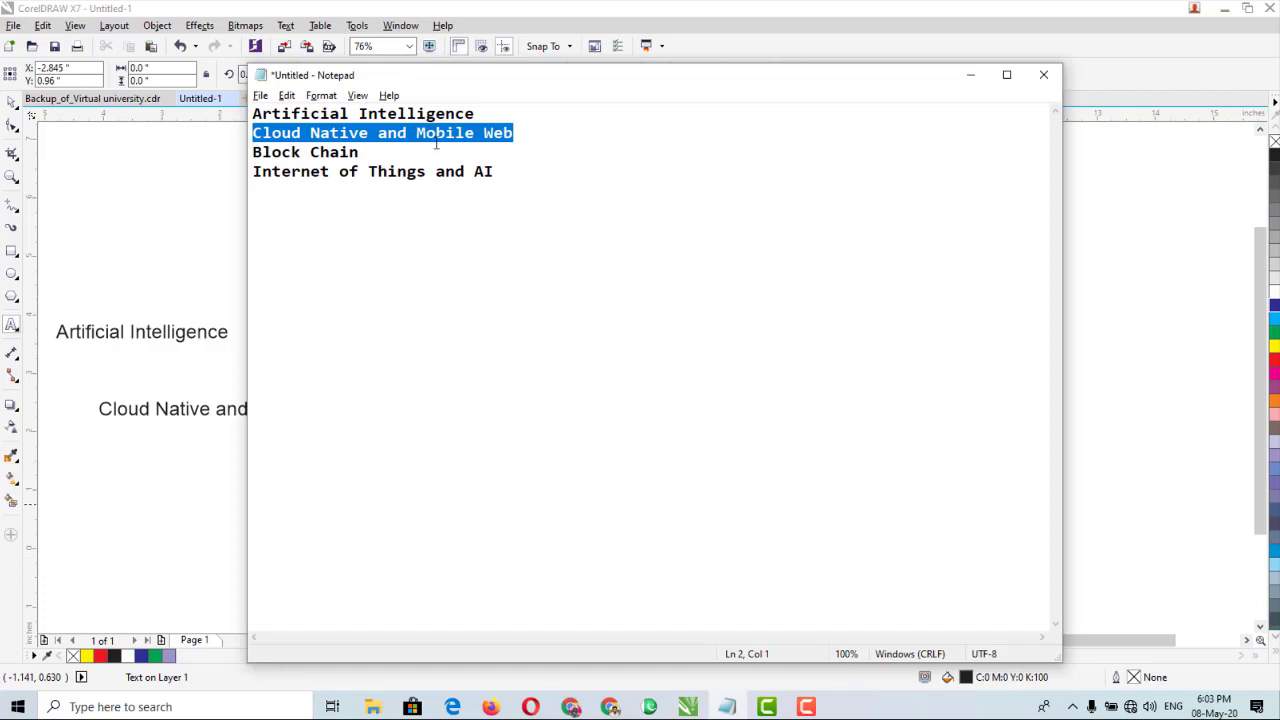
drag(362, 152, 235, 146)
key(ctrl+c)
key(alt+Tab)
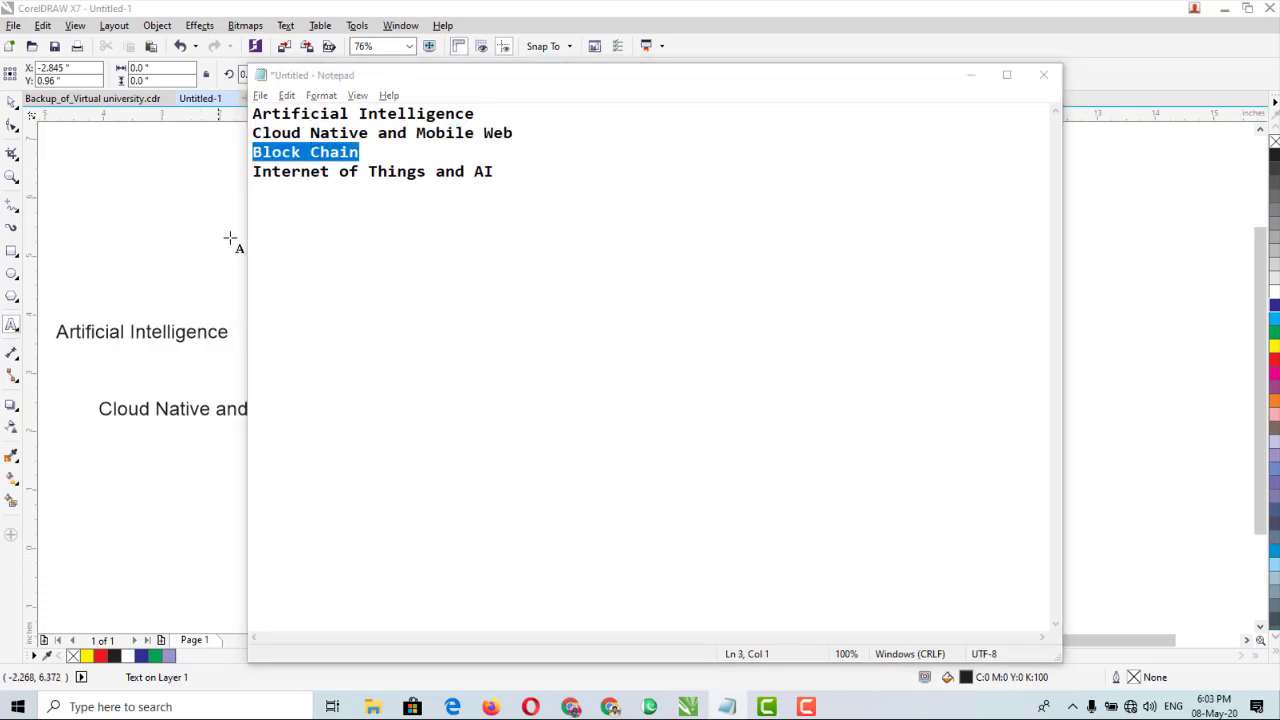
key(ctrl+v)
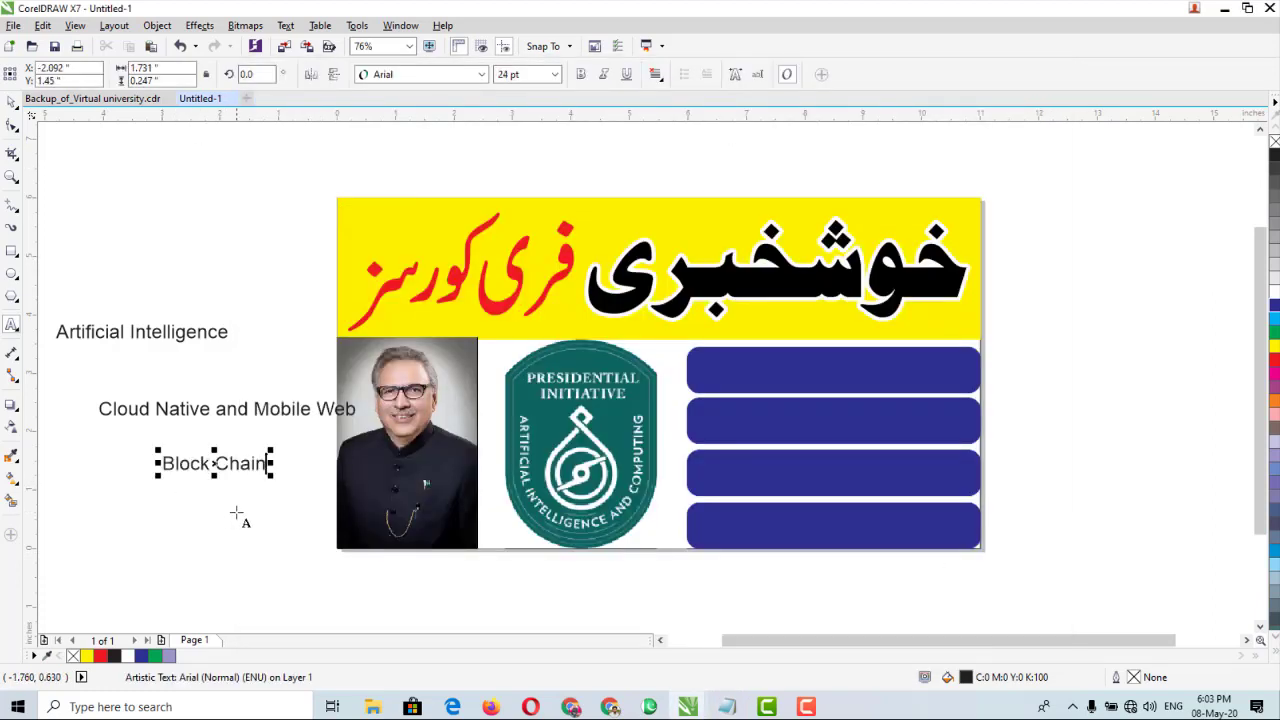
Copy "Internet of Things and AI" from Notepad and paste it as a separate text object below "Block Chain"
key(alt+Tab)
drag(497, 172, 236, 172)
key(ctrl+c)
key(alt+Tab)
click(124, 530)
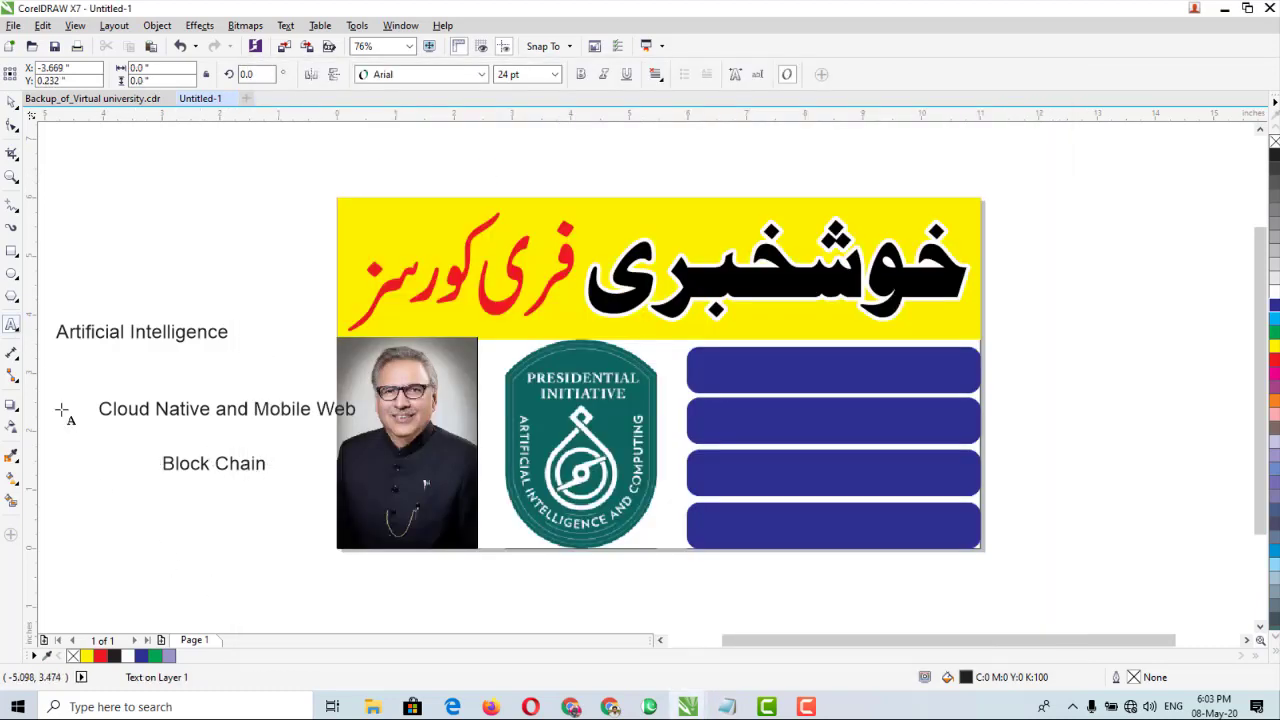
click(127, 528)
key(ctrl+v)
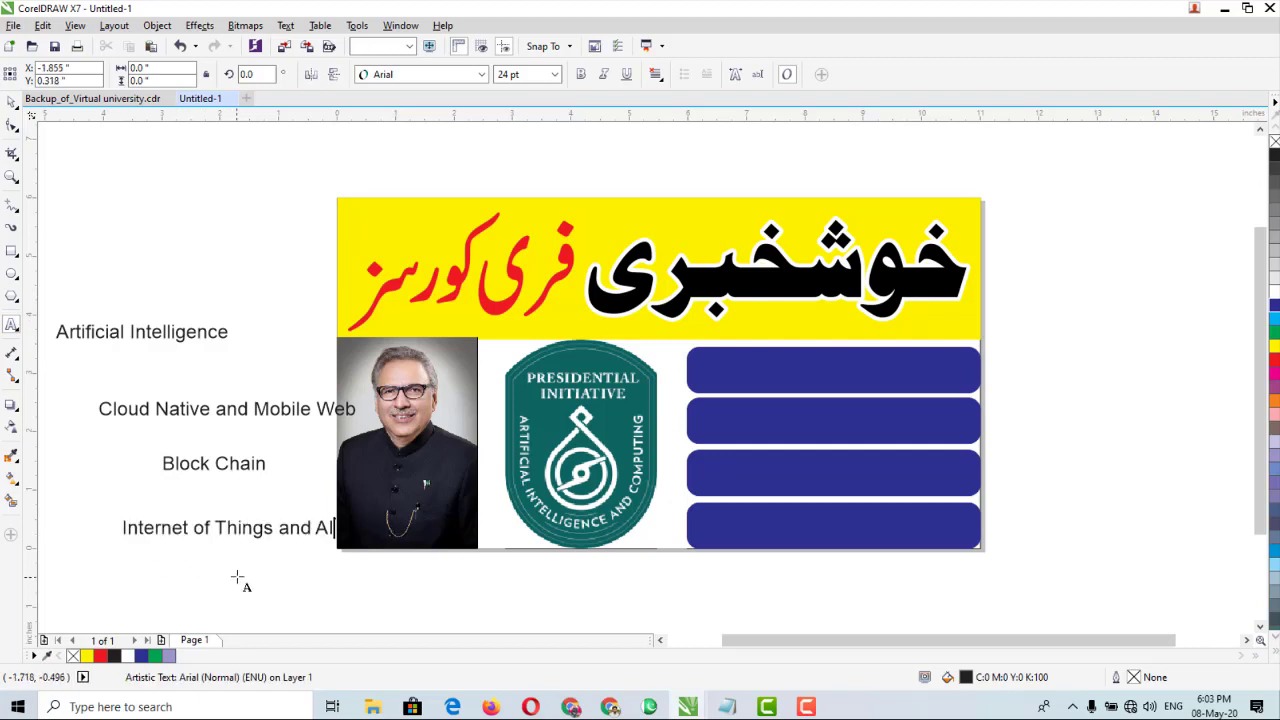
key(ctrl+space)
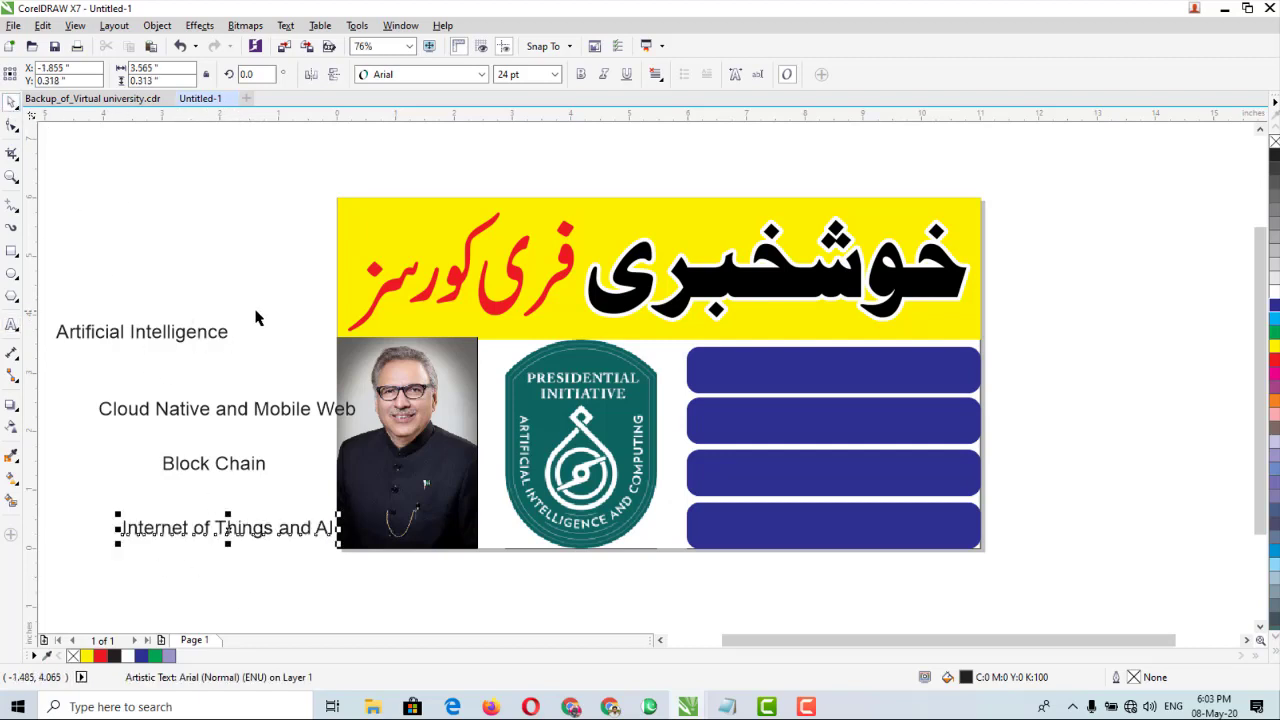
Try to place "Artificial Intelligence" on the top blue bar and enlarge it to about 31 pt
drag(180, 340, 978, 422)
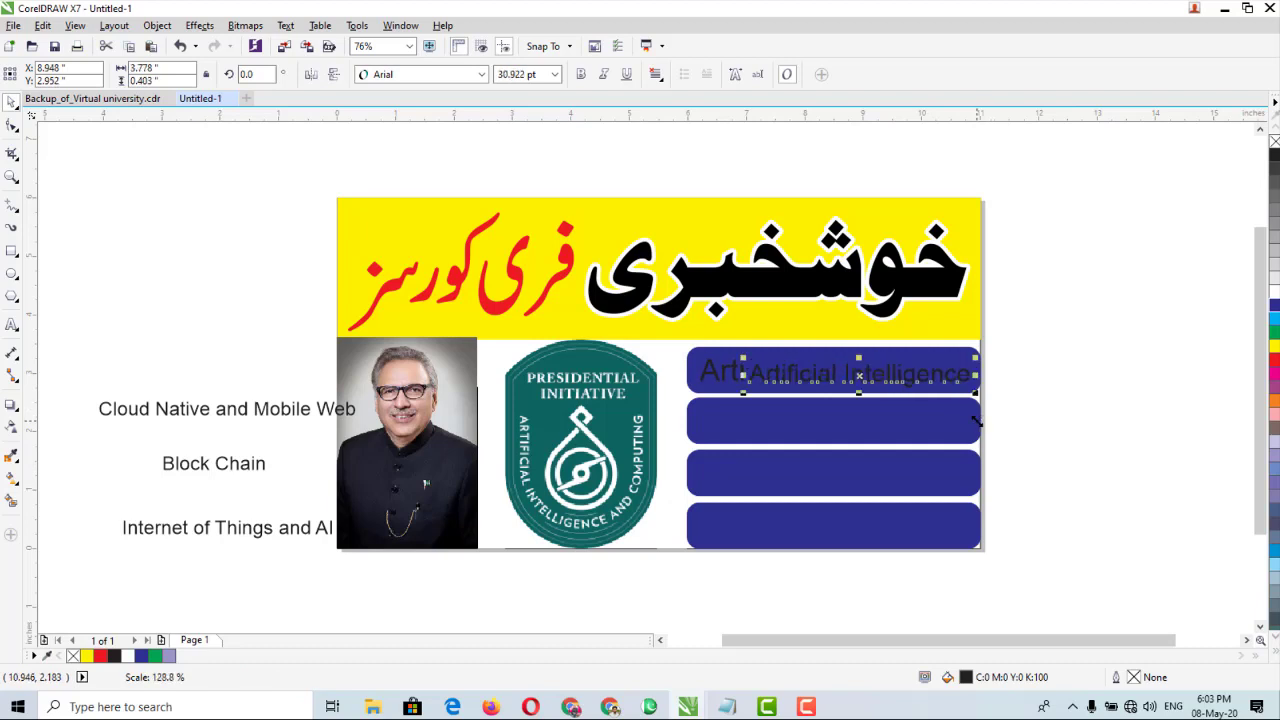
click(1107, 462)
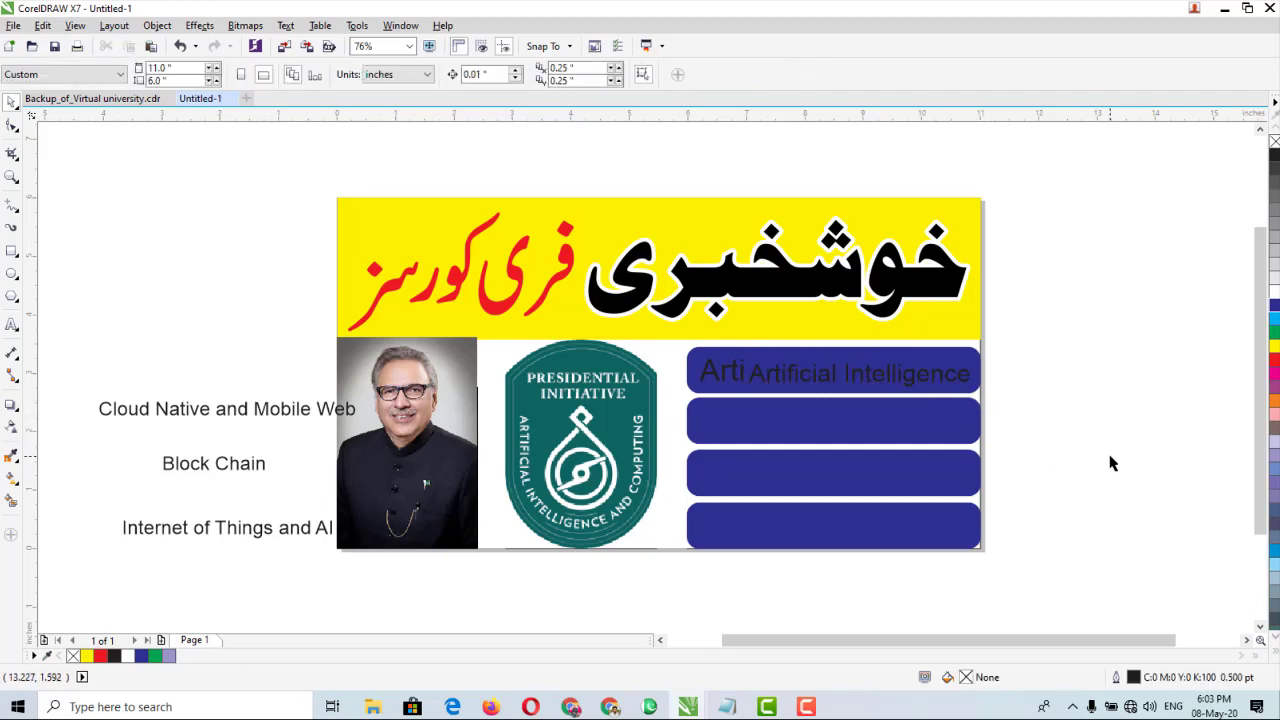
click(734, 390)
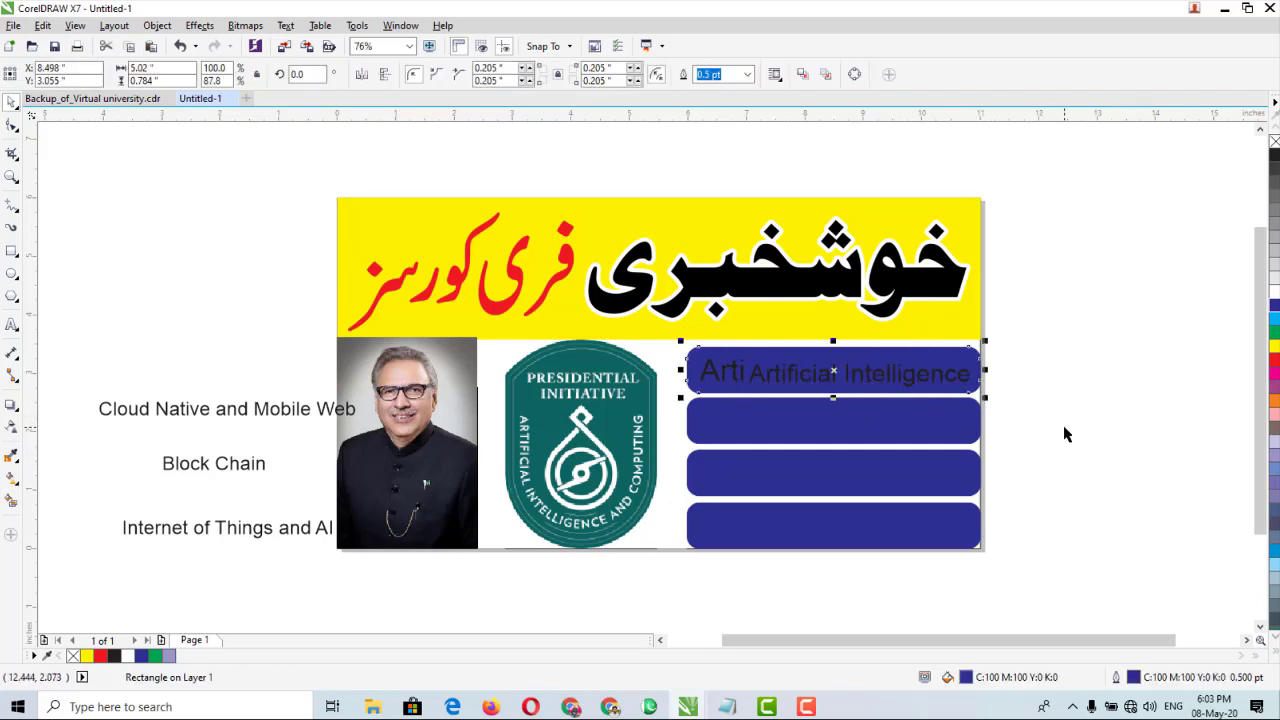
key(ctrl+z)
key(ctrl+z)
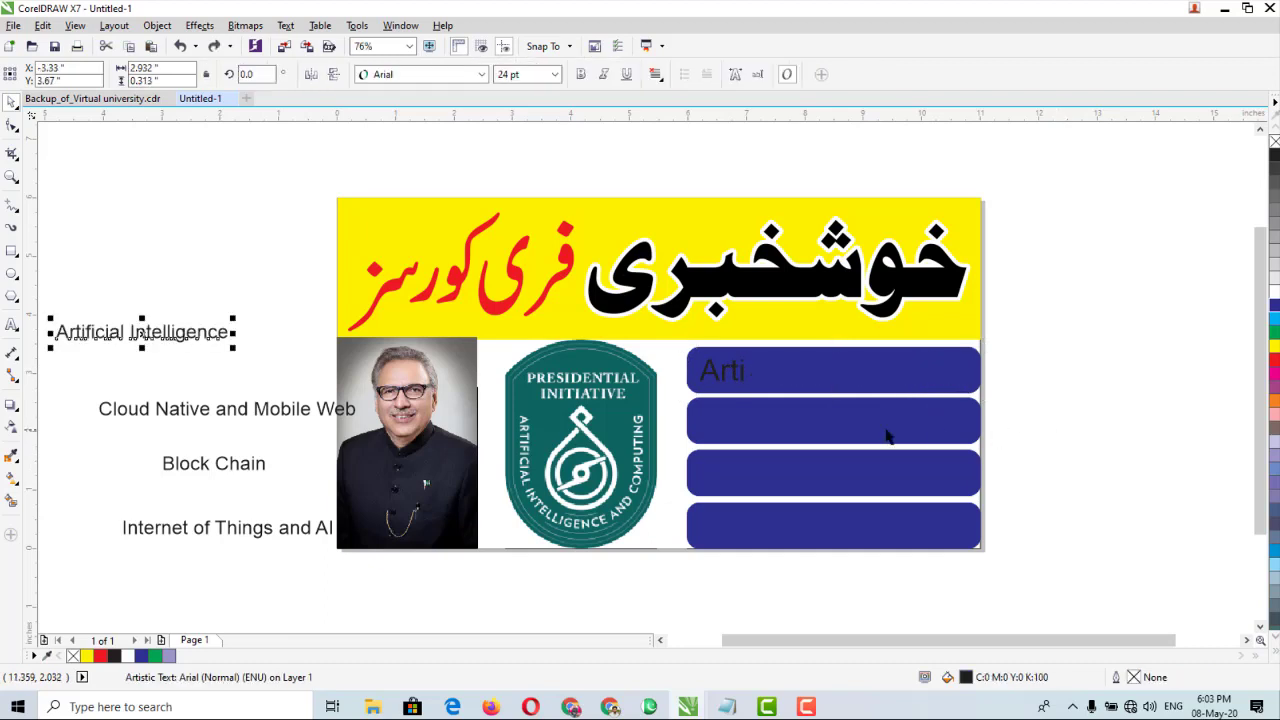
Try to select the stray "Arti" text on the top blue bar, moving the bar aside to reach it
click(743, 385)
drag(1022, 352, 700, 403)
click(716, 374)
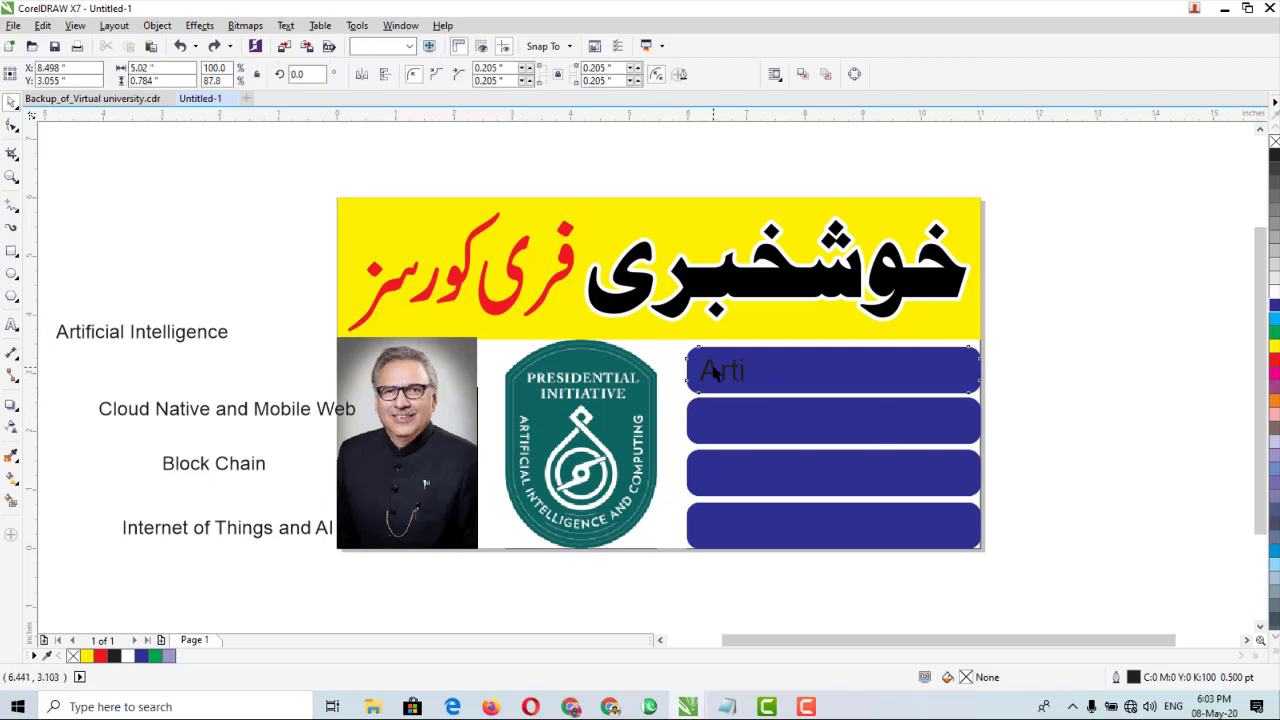
click(997, 400)
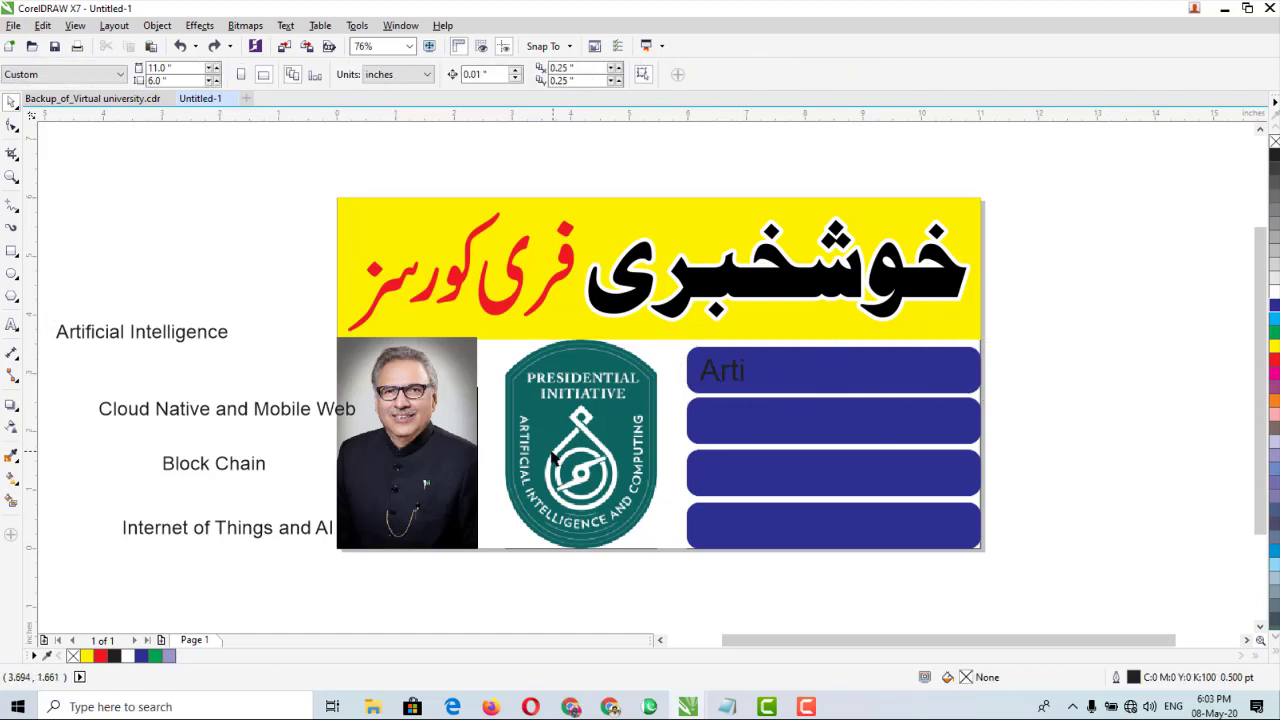
click(727, 376)
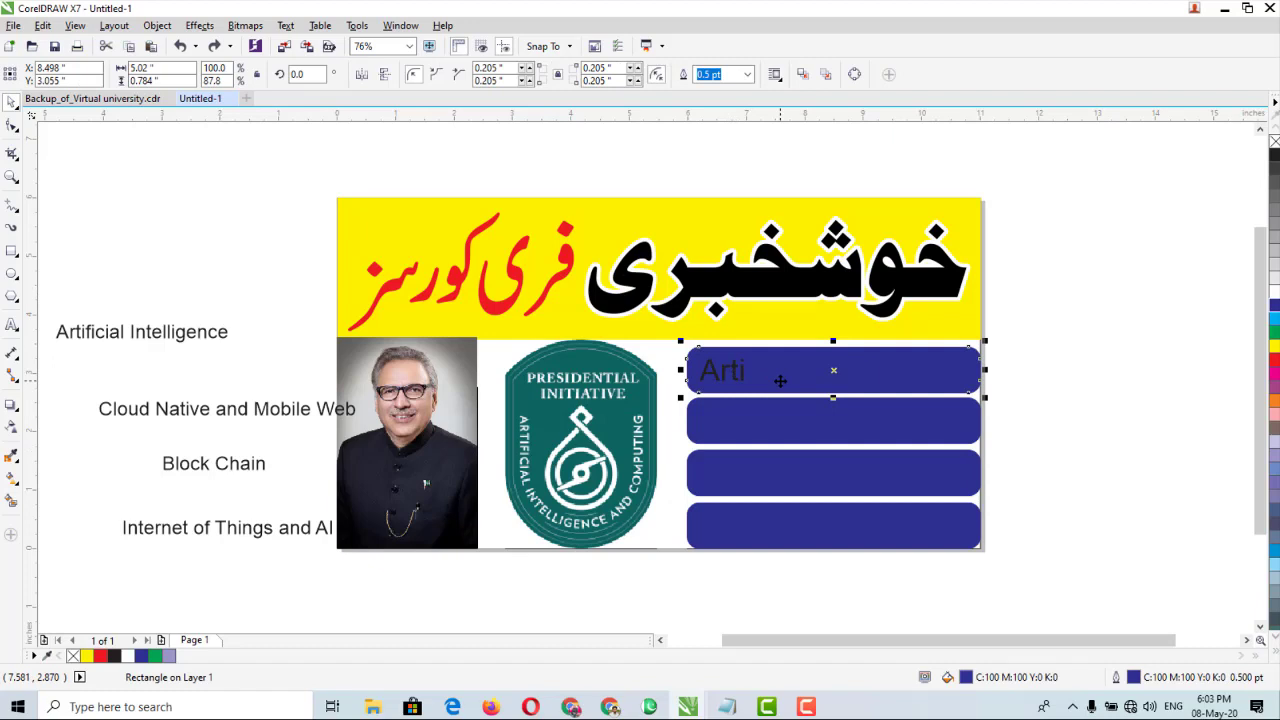
drag(960, 383, 1157, 406)
click(718, 374)
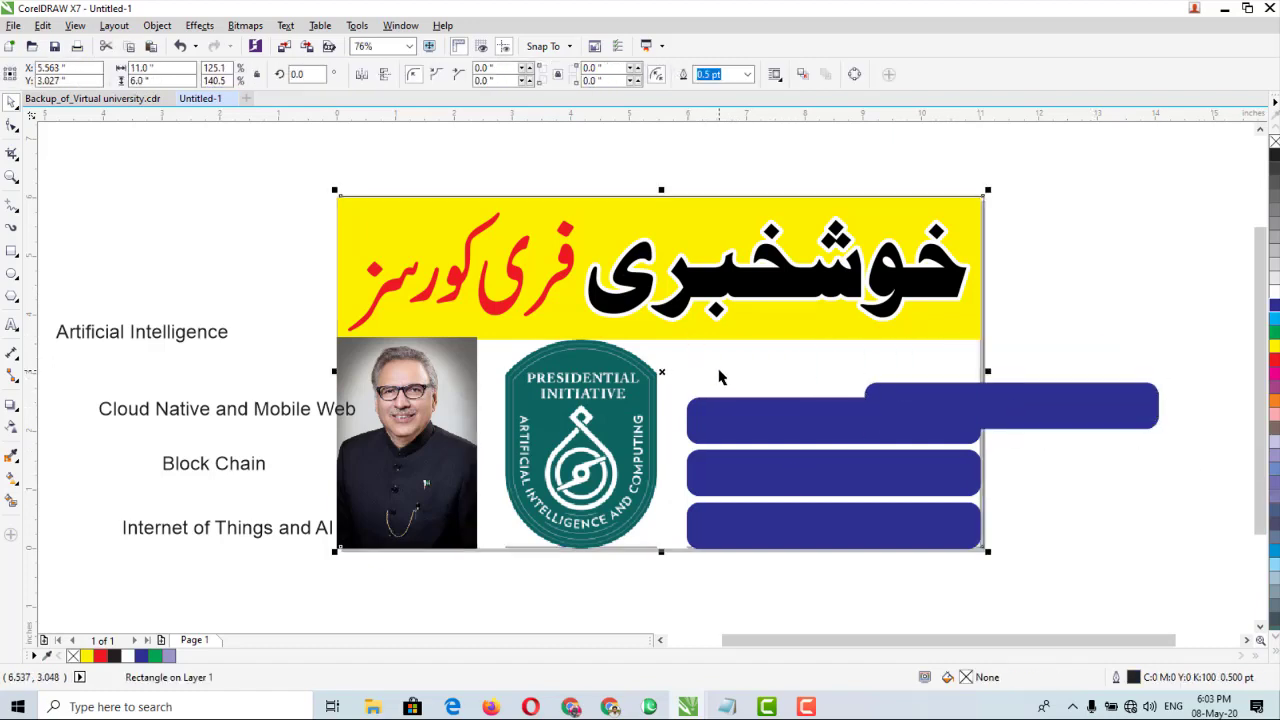
drag(1000, 329, 666, 386)
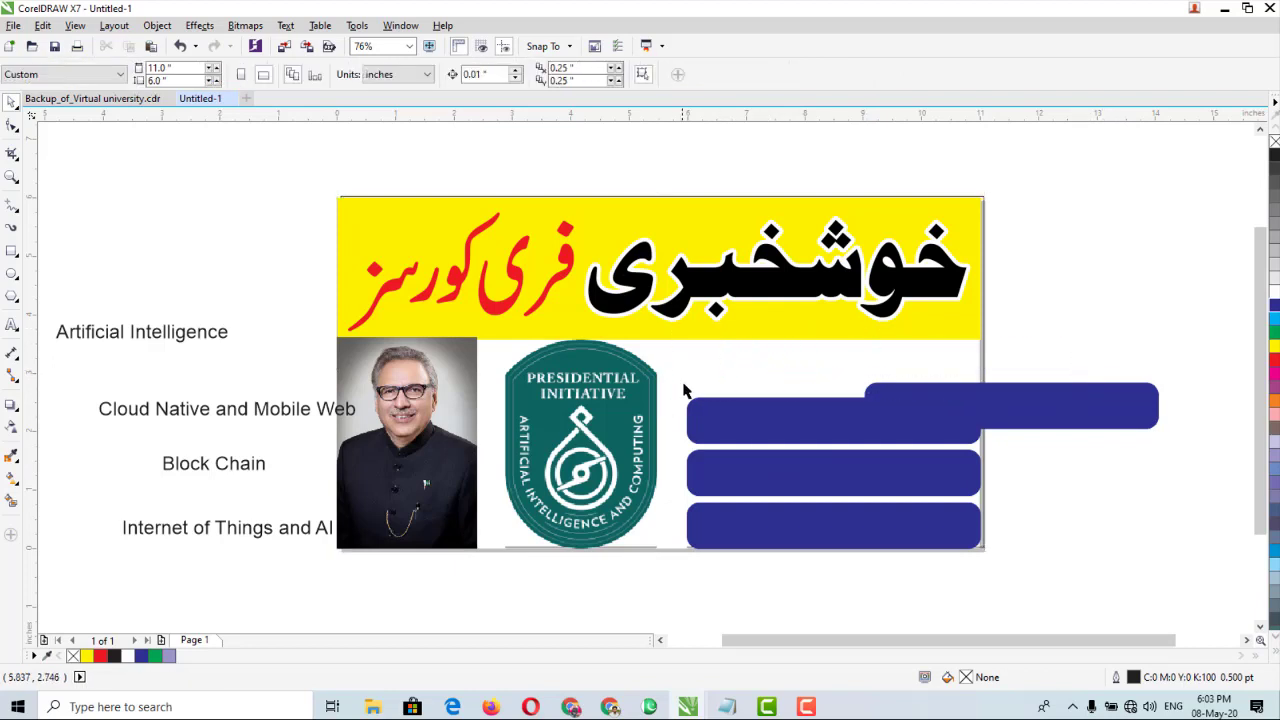
click(721, 372)
click(721, 372)
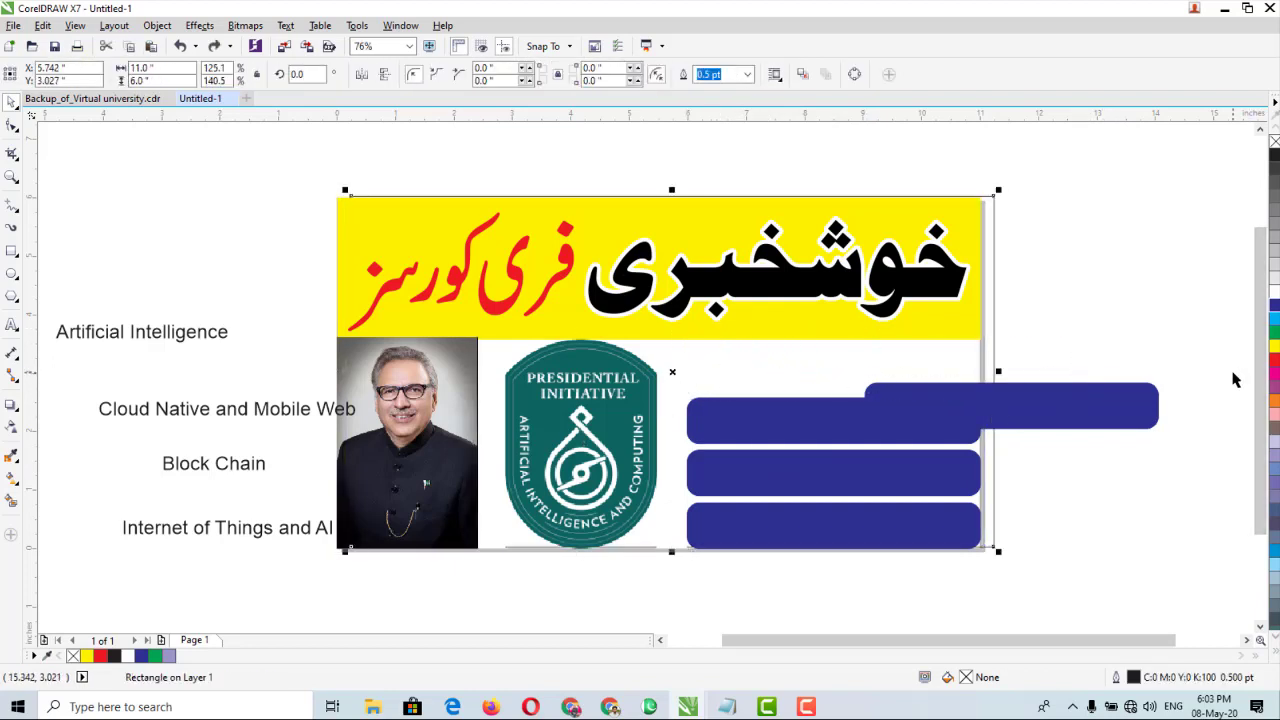
Move the displaced blue bar back above the other three and nudge it left to about X 8.47, Y 3.09 inches
click(1080, 380)
drag(1070, 414, 890, 374)
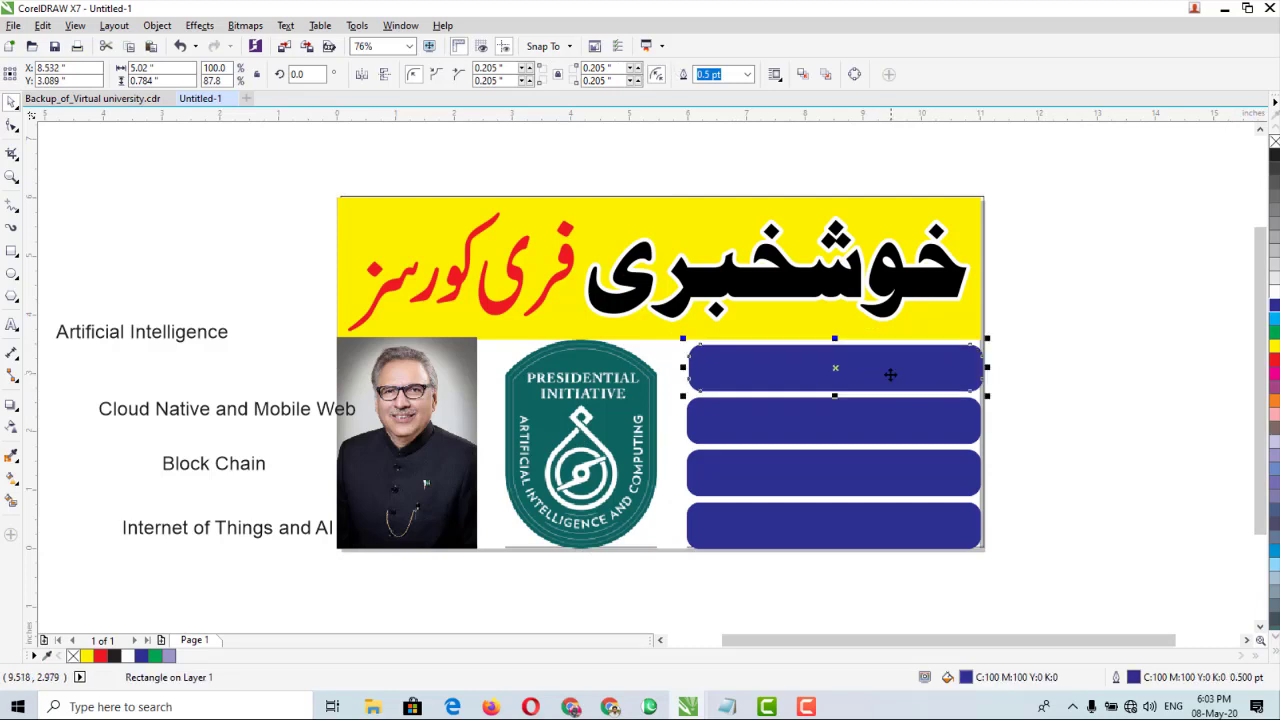
key(Left)
key(Left)
key(Left)
key(Left)
key(Left)
key(Left)
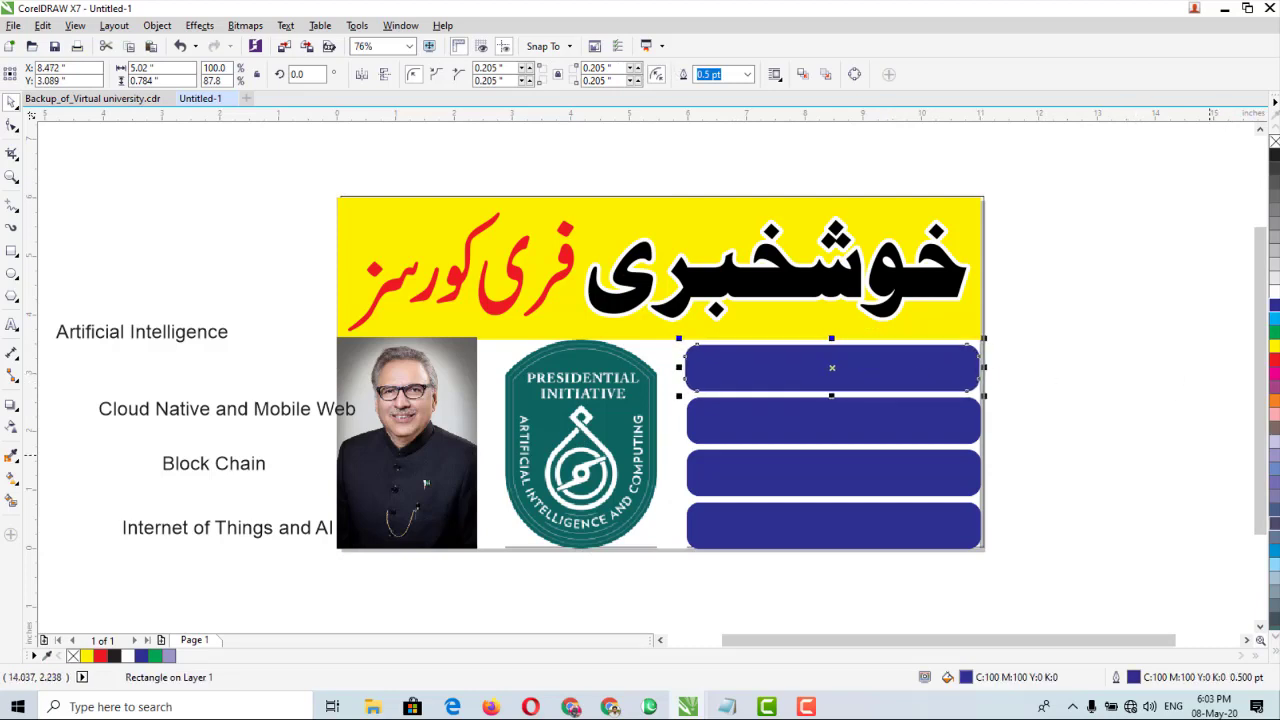
click(1040, 450)
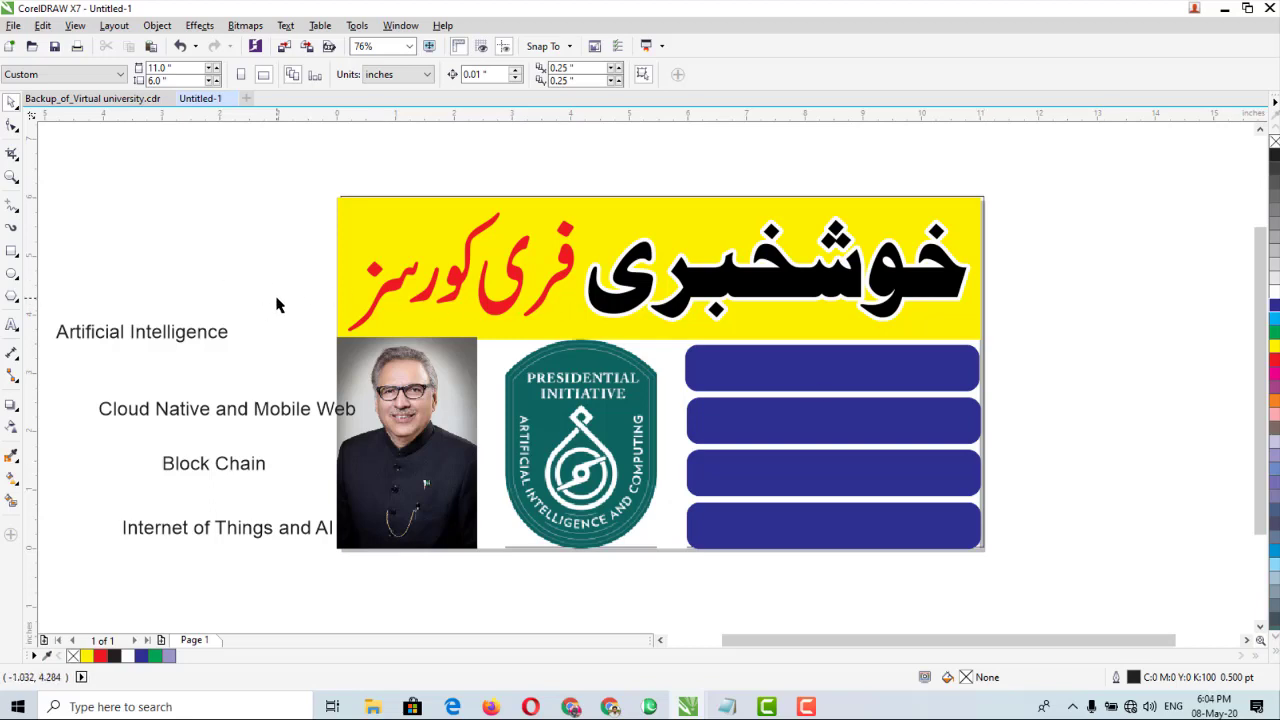
Centre "Artificial Intelligence" on the top blue bar and enlarge it to about 34.6 pt
drag(277, 299, 50, 372)
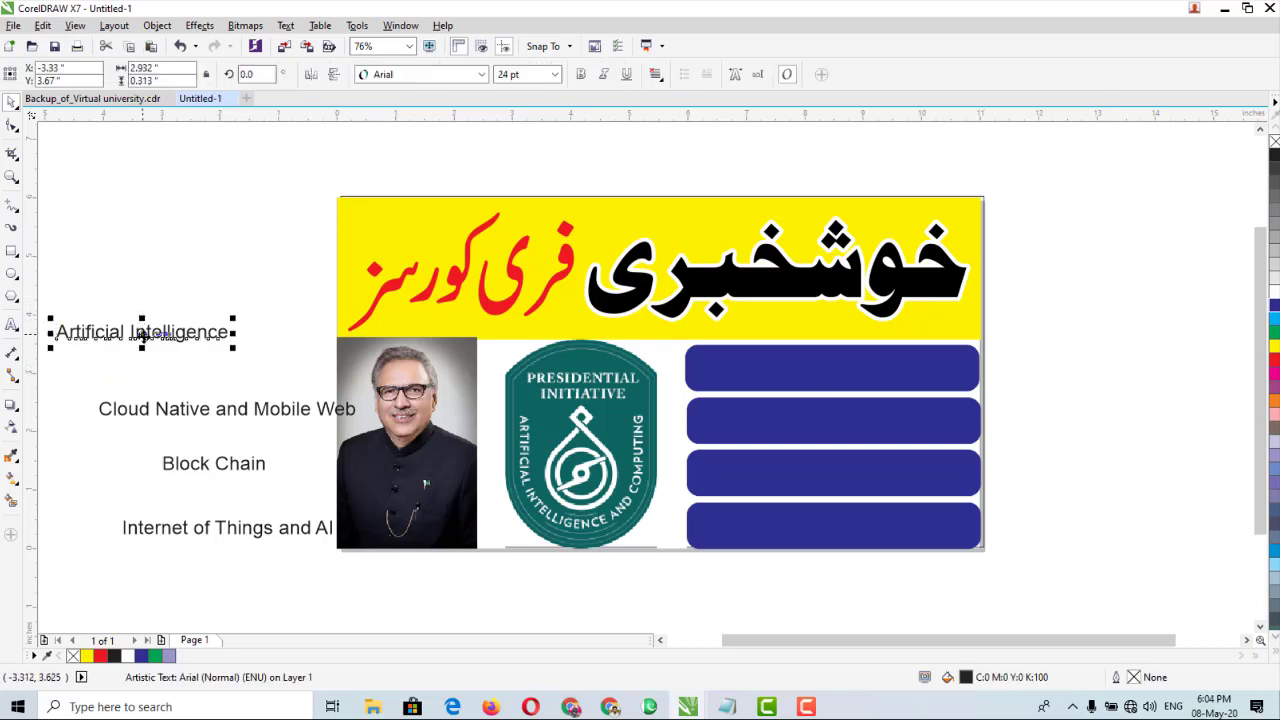
drag(142, 335, 831, 373)
key(Up)
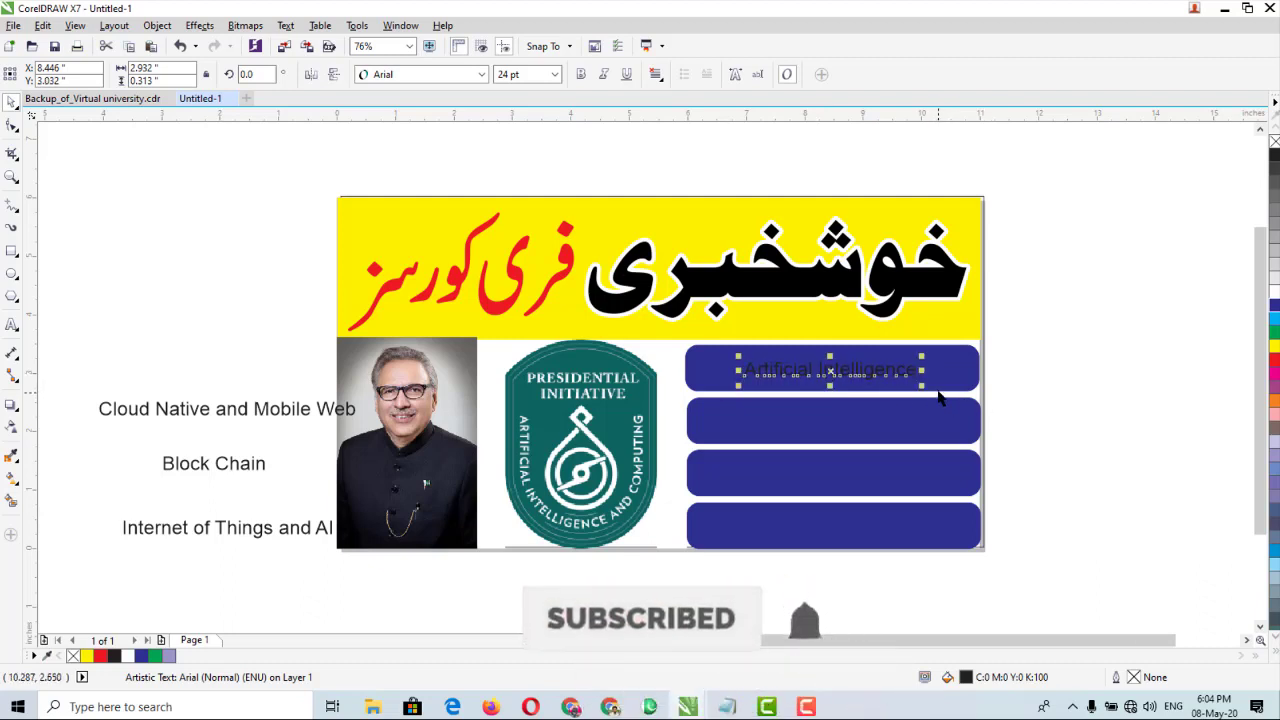
drag(921, 385, 959, 400)
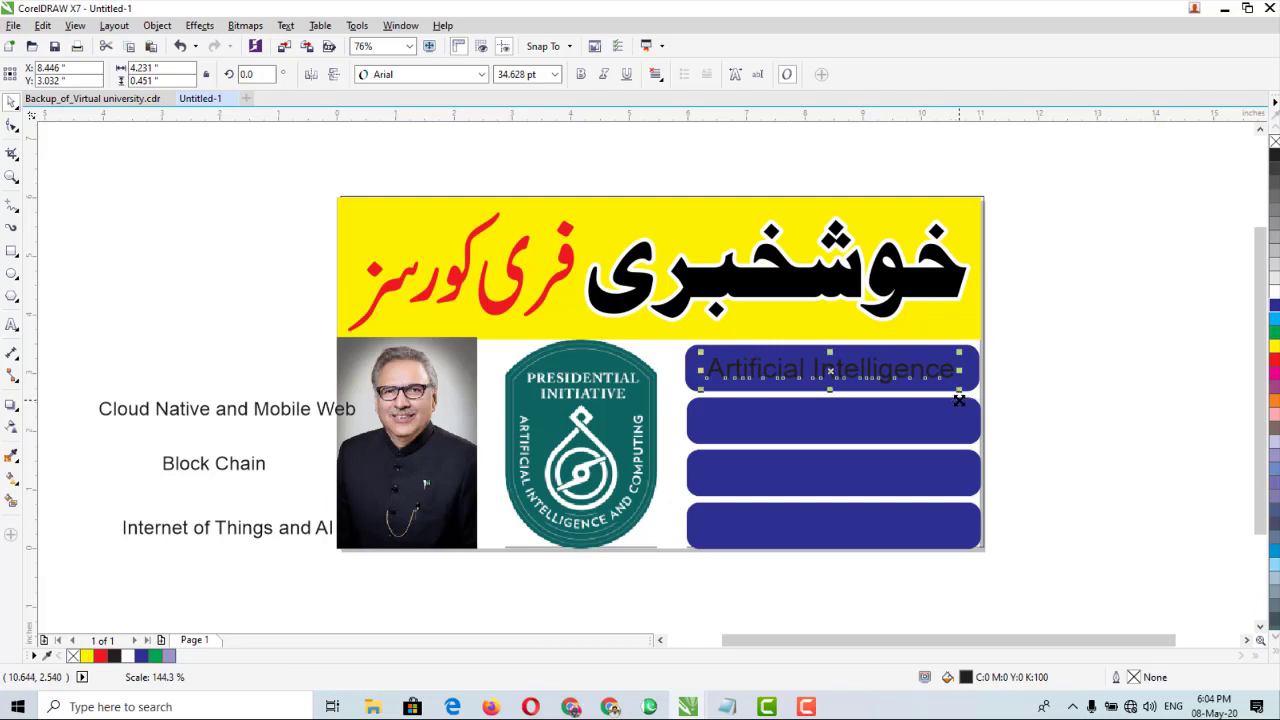
click(1028, 397)
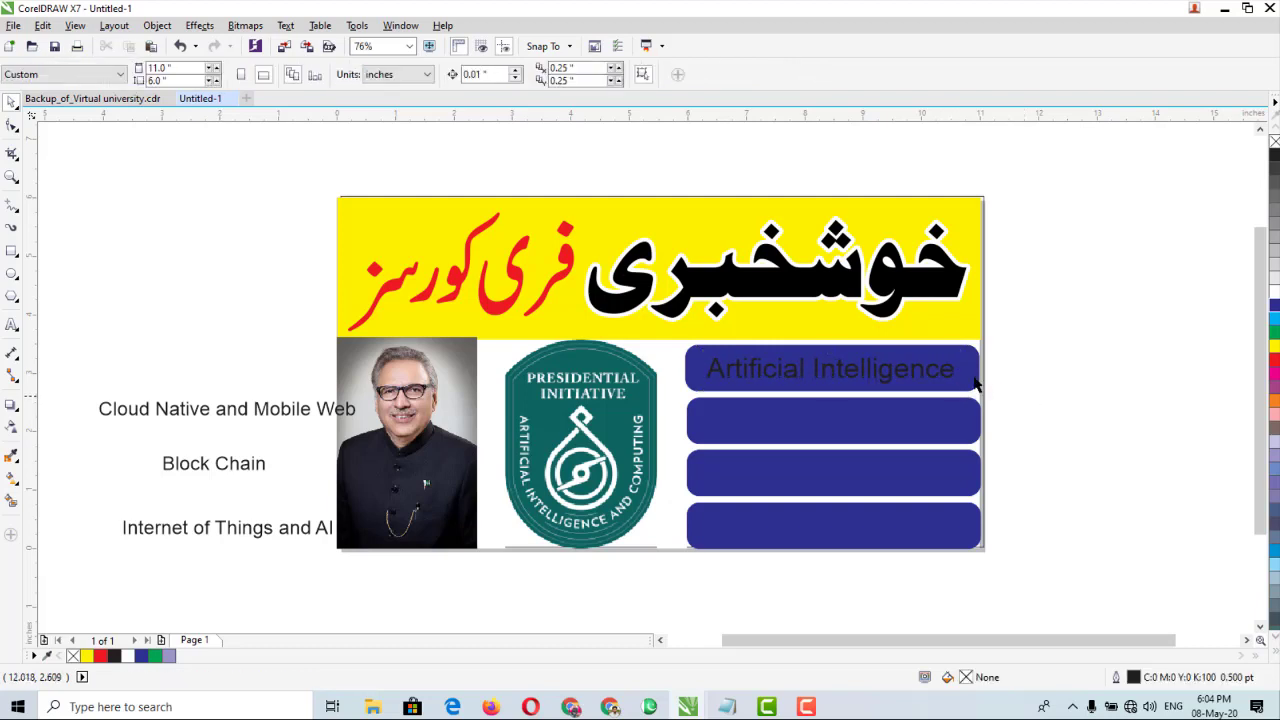
Fill the "Artificial Intelligence" text with yellow
click(941, 373)
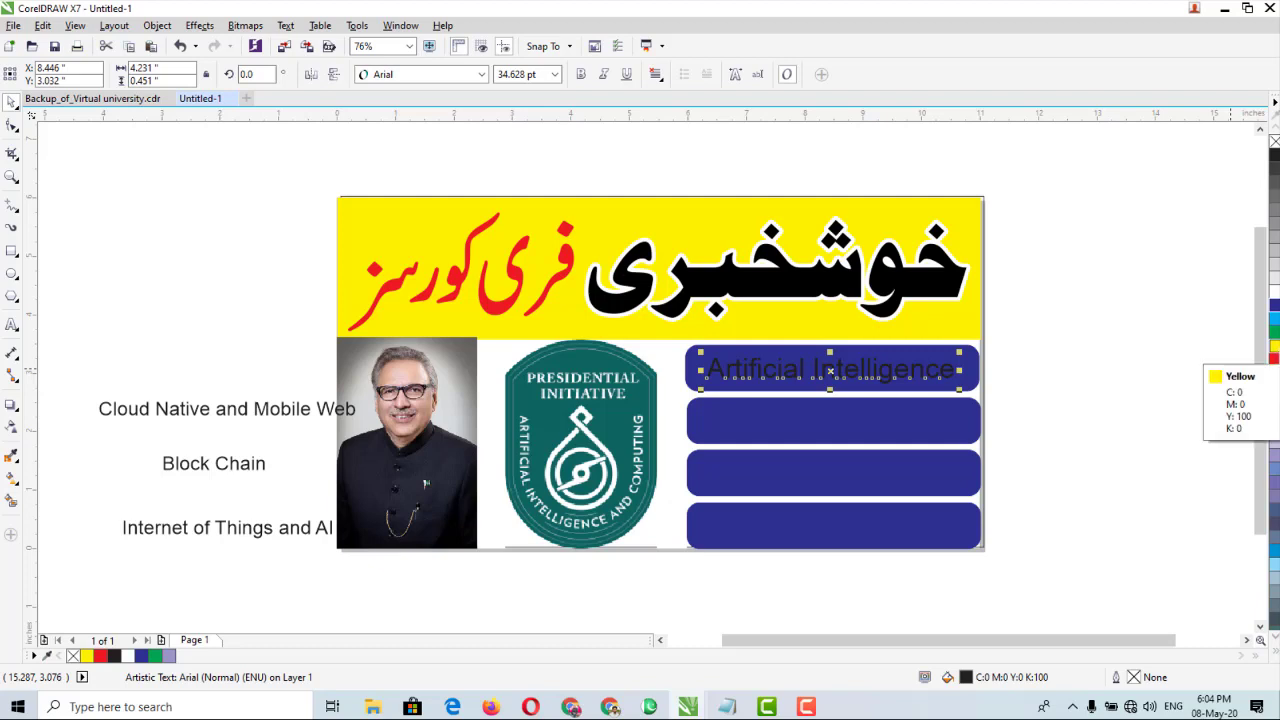
click(1274, 346)
click(1245, 366)
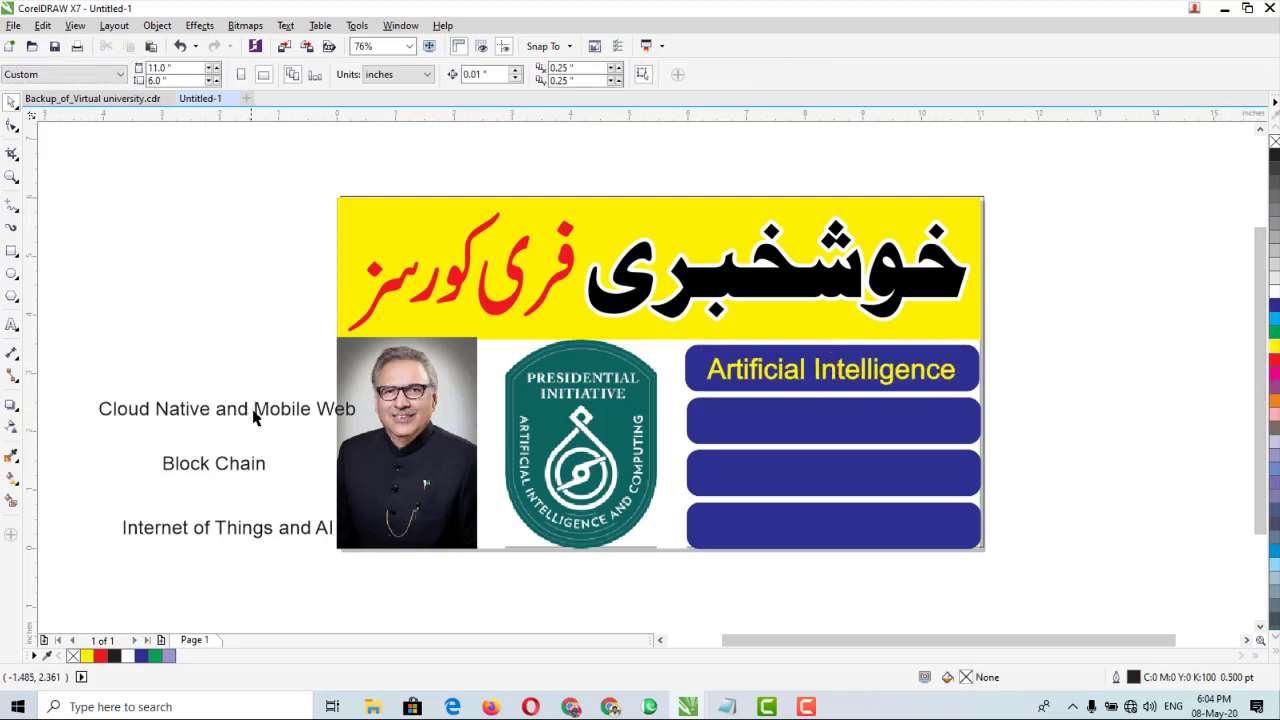
Place "Cloud Native and Mobile Web" on the second blue bar and stretch it to about 4.58 by 0.34 inches
drag(254, 418, 862, 423)
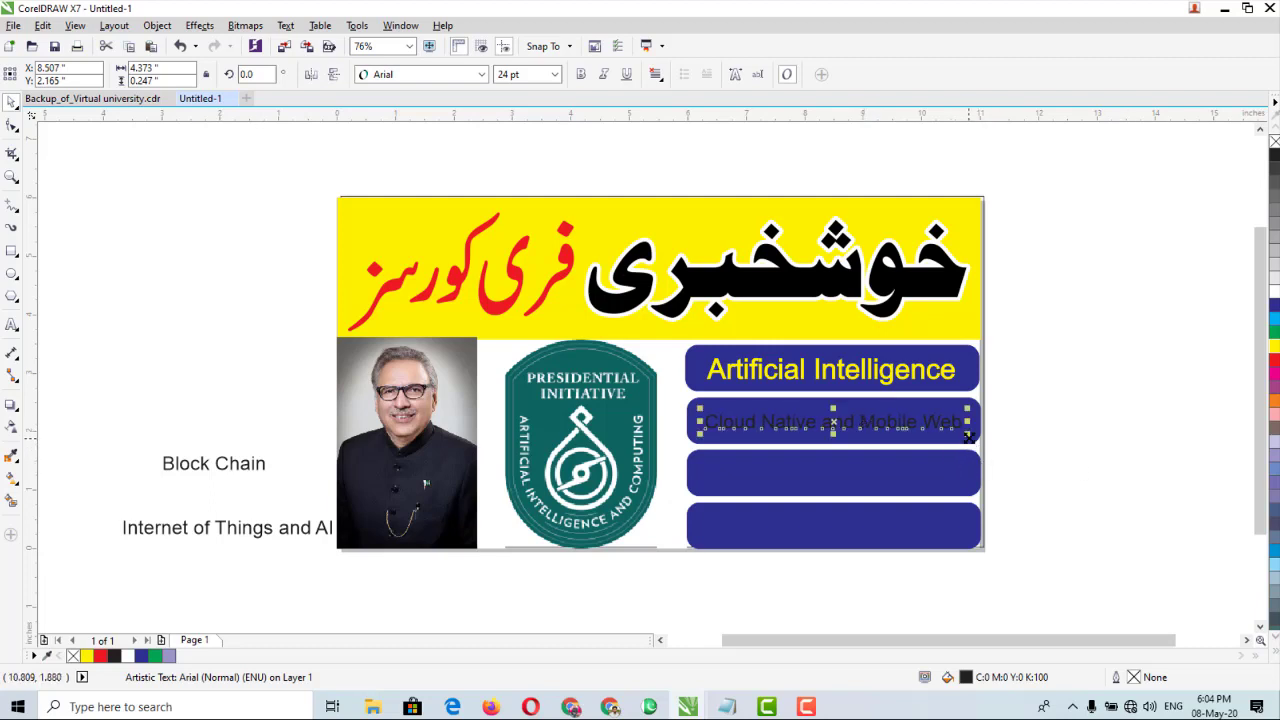
drag(968, 437, 976, 452)
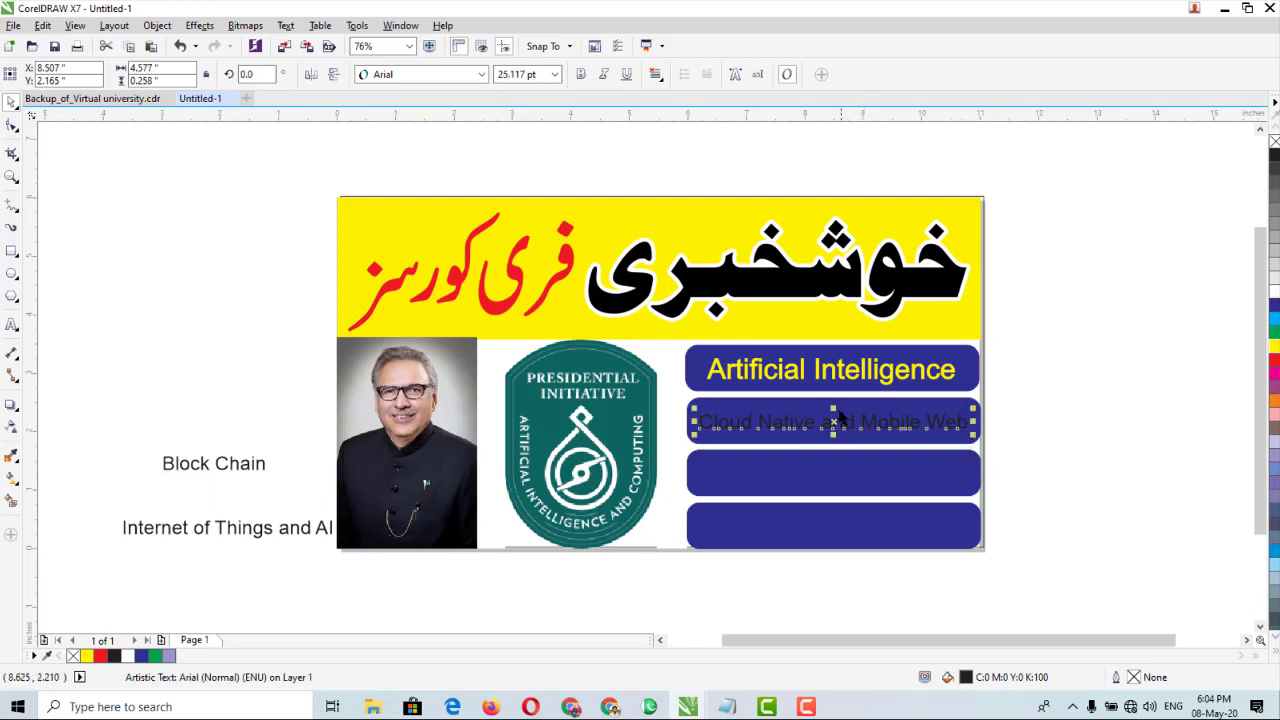
drag(836, 403, 836, 397)
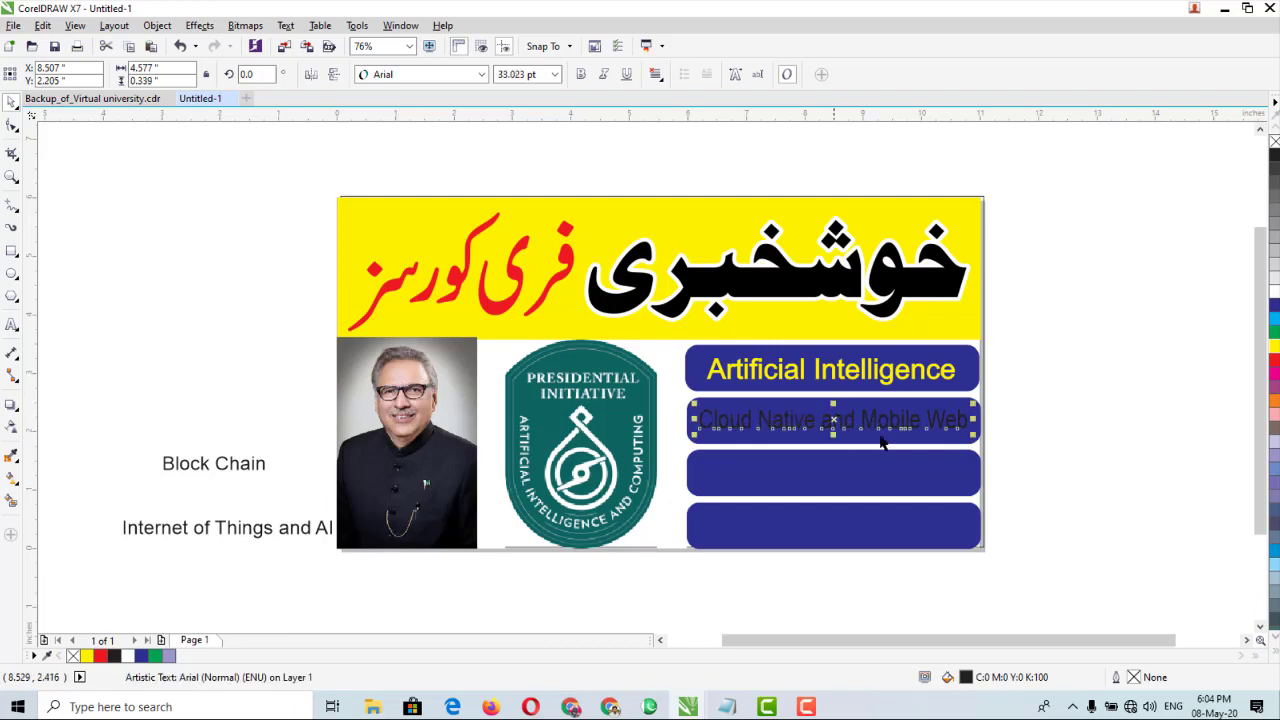
key(Down)
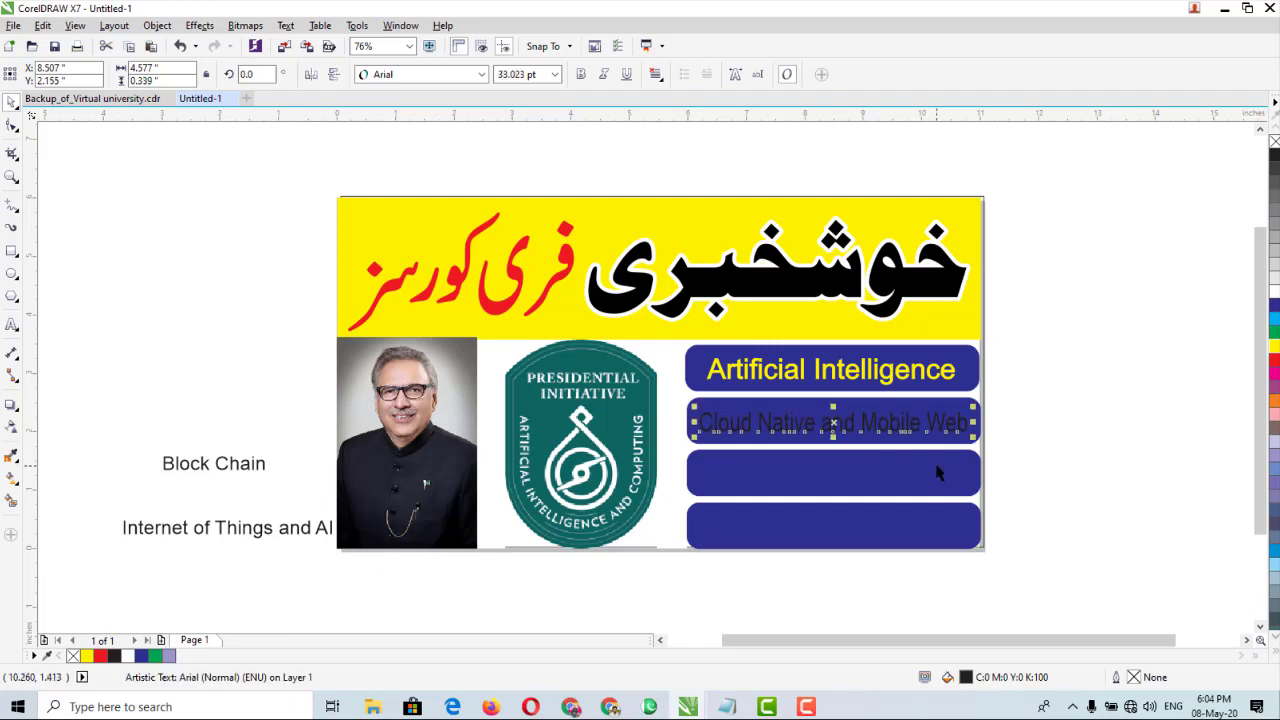
Give "Cloud Native and Mobile Web" a yellow fill and outline, and reduce its height to about 0.31 inches
click(1274, 347)
right_click(1274, 347)
scroll(828, 424, up, 3)
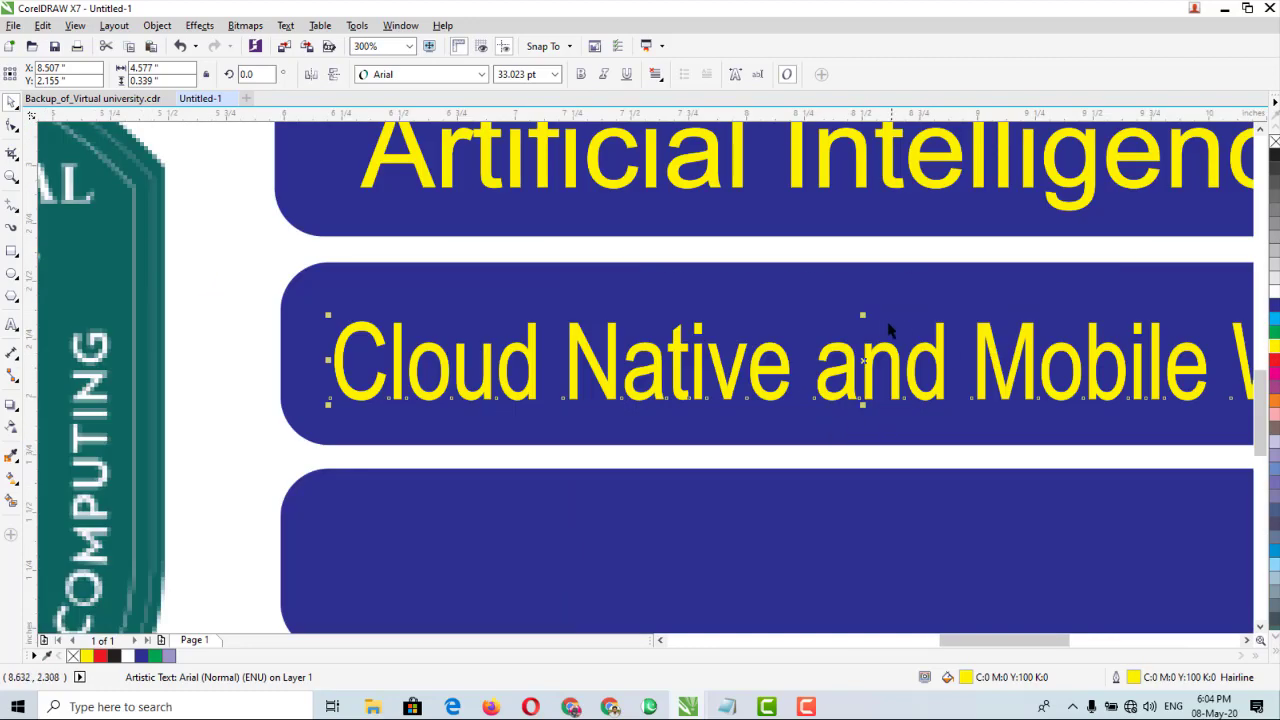
drag(867, 313, 891, 370)
scroll(891, 370, down, 3)
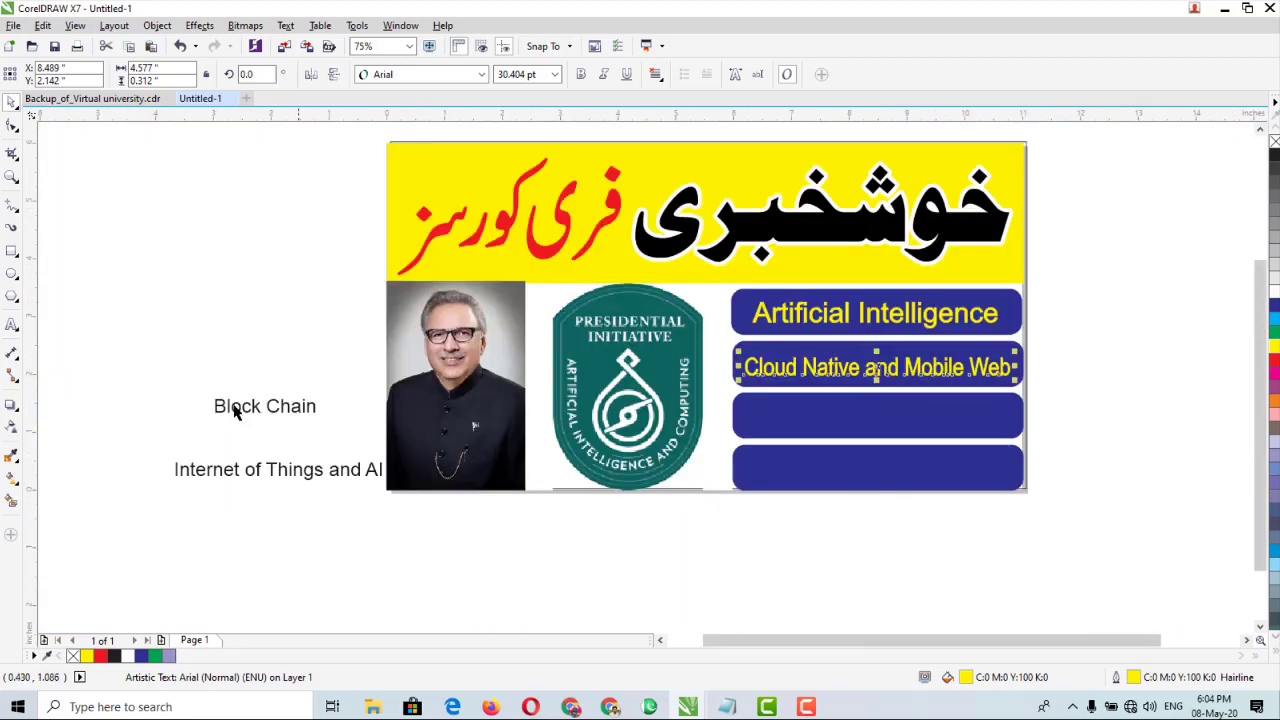
Place "Block Chain" on the third blue bar, enlarge it to about 40 pt and fill it yellow
click(310, 410)
drag(310, 410, 962, 440)
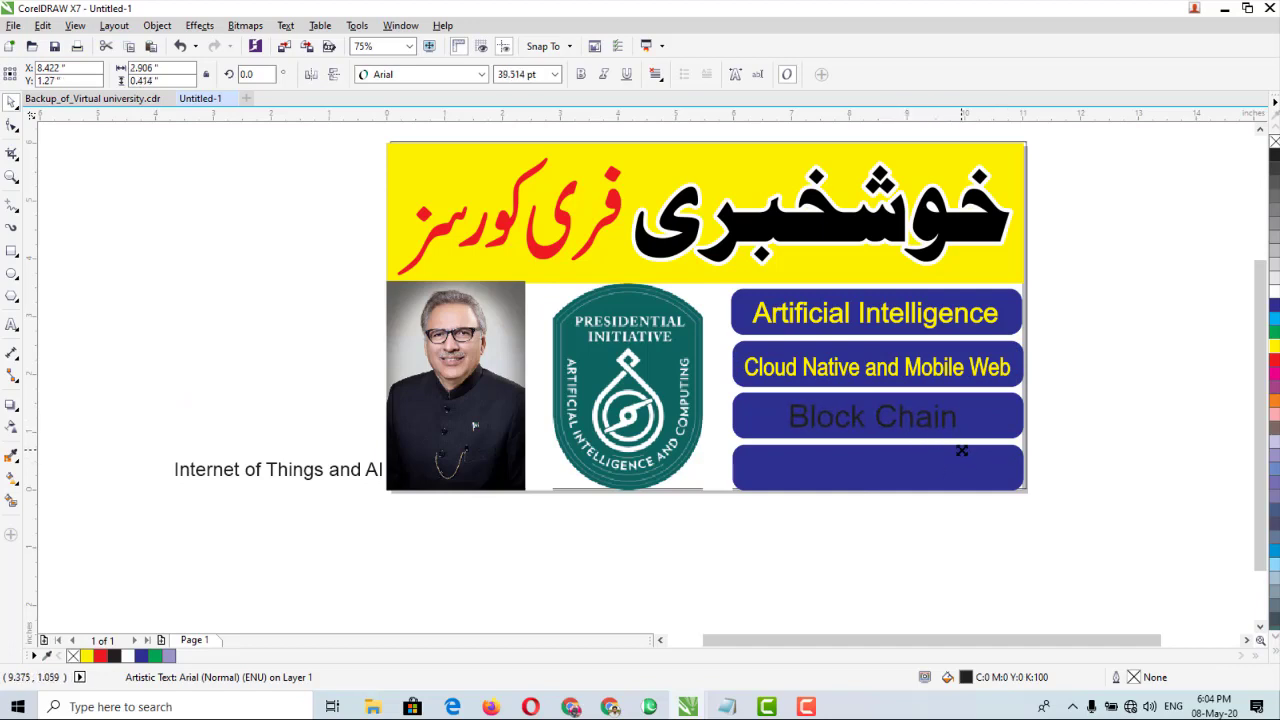
click(1274, 345)
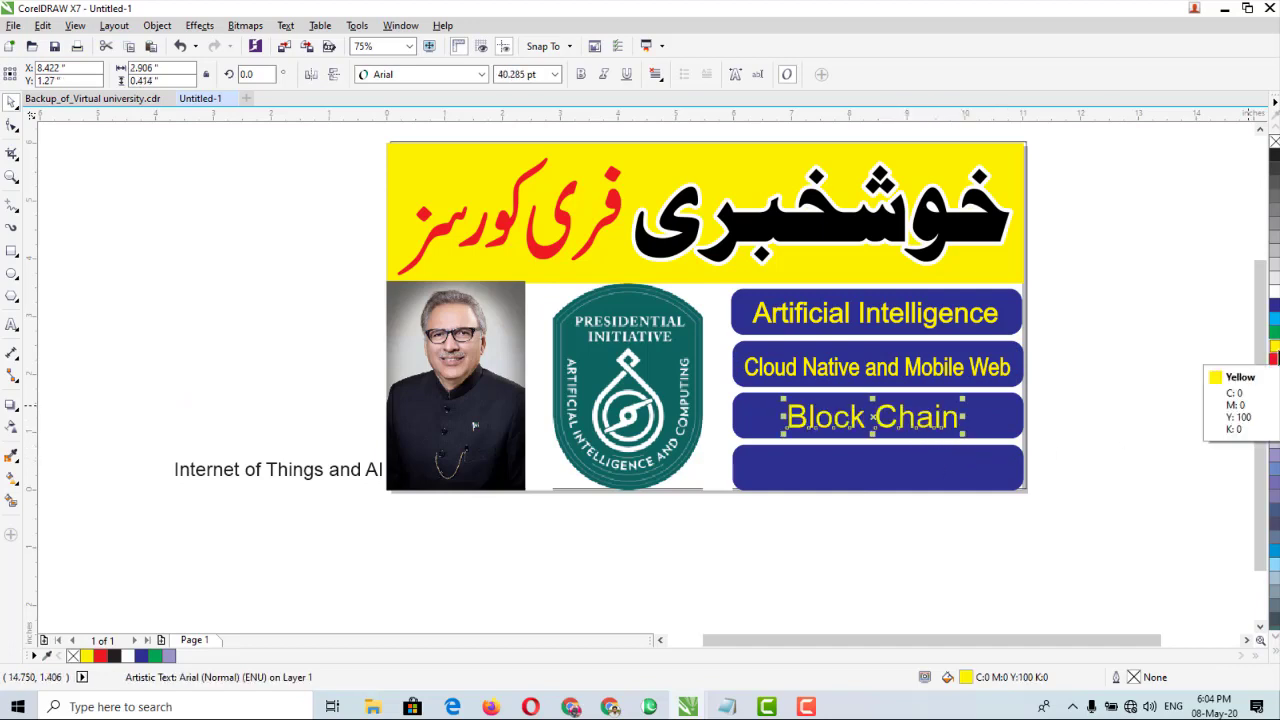
click(1048, 470)
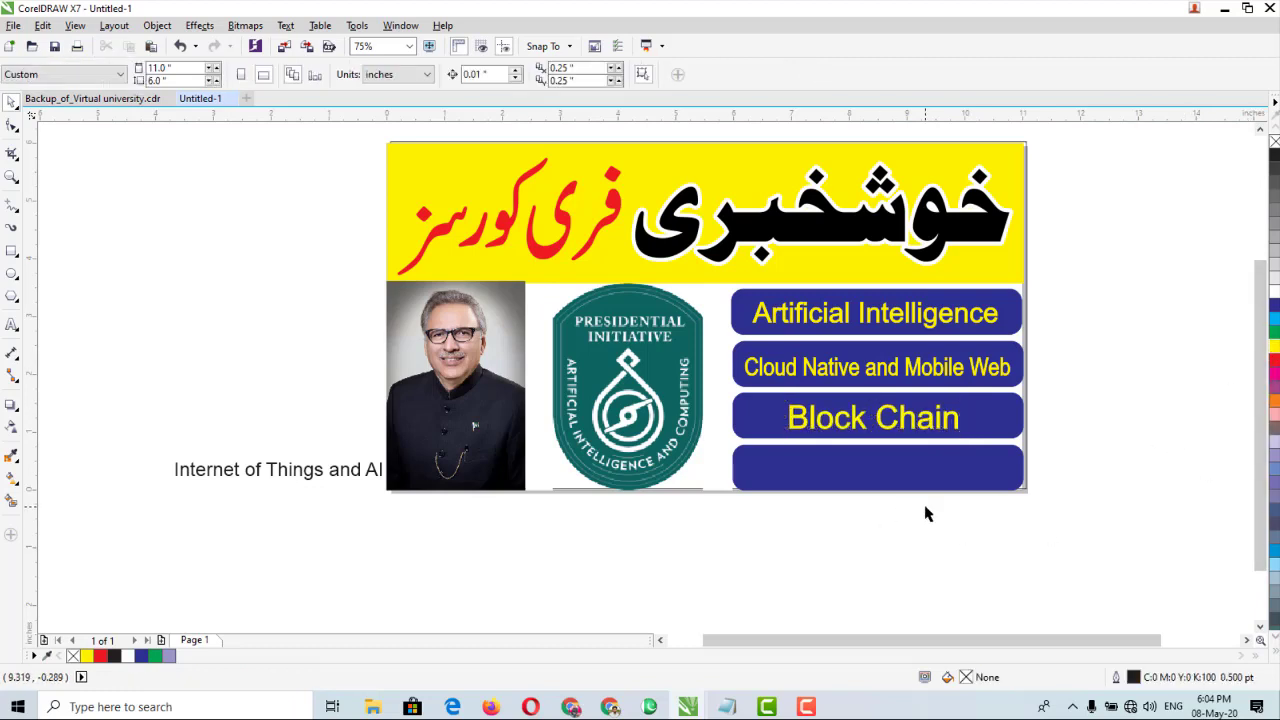
Place "Internet of Things and AI" on the bottom blue bar, enlarge it to about 29 pt and fill it yellow
drag(157, 443, 903, 480)
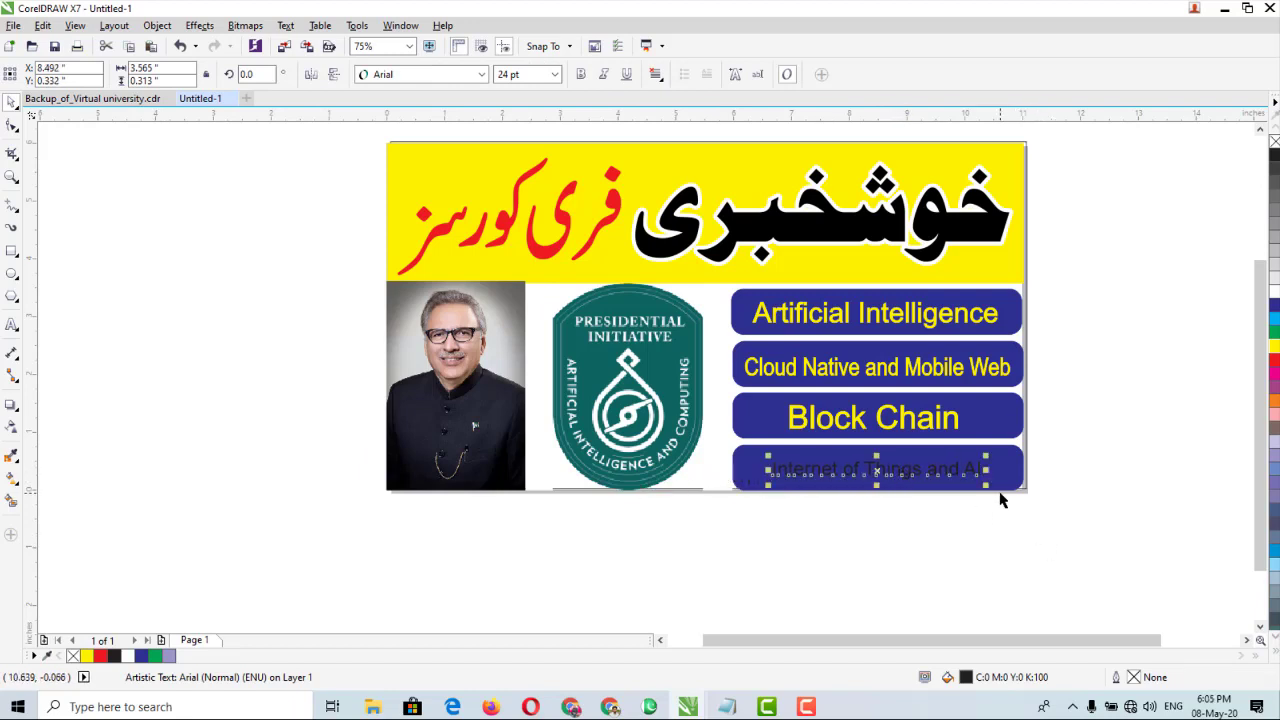
drag(987, 485, 1009, 507)
click(1274, 290)
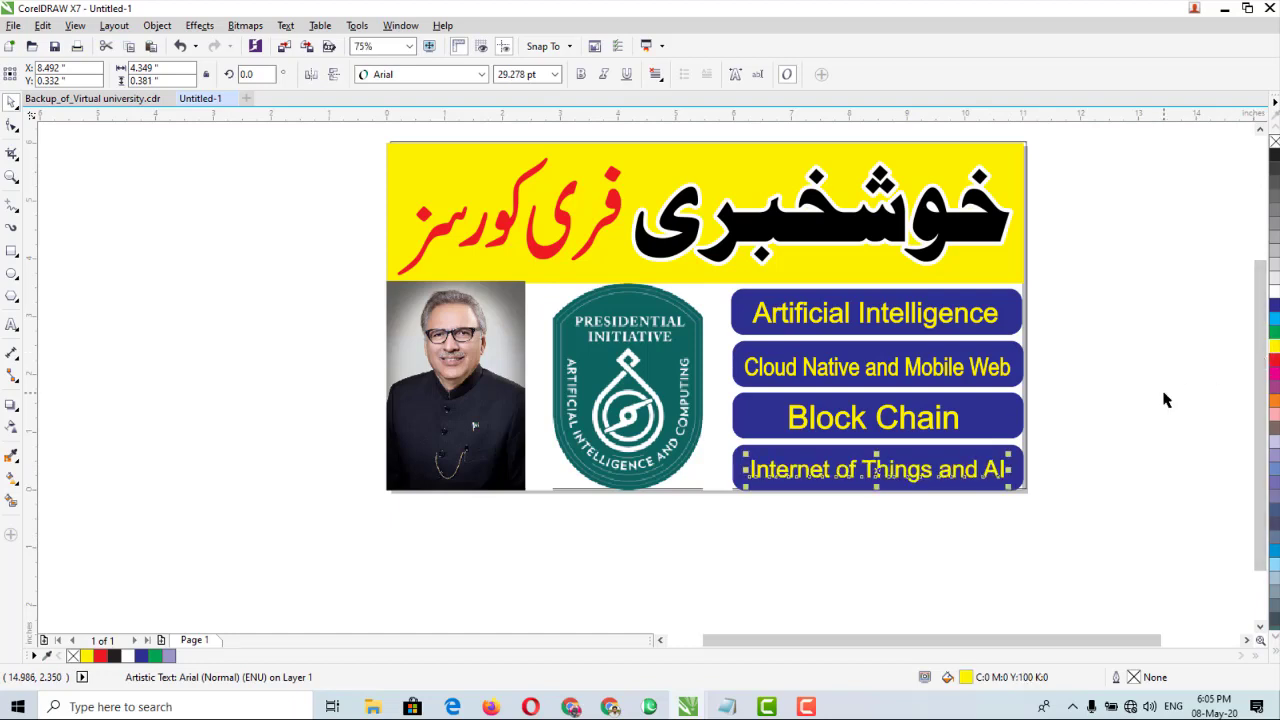
click(1155, 445)
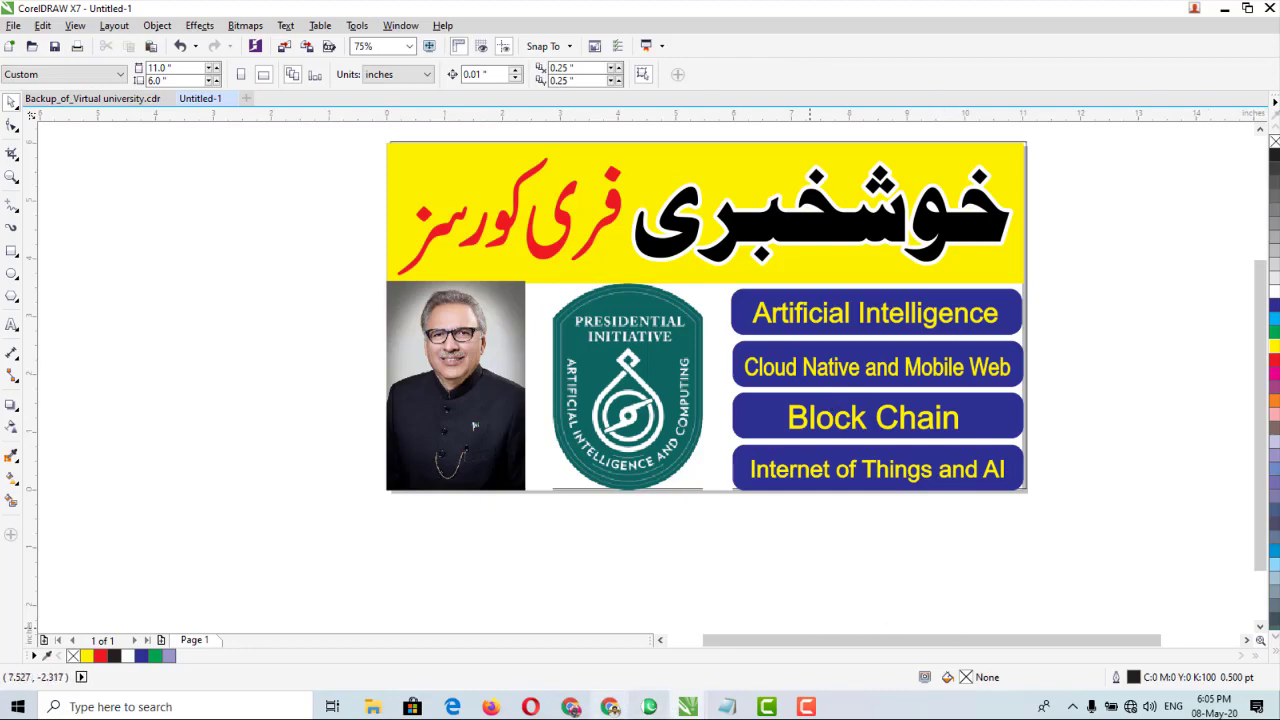
Switch to Chrome and view the latest video's thumbnail on the YouTube Studio channel dashboard
click(610, 707)
click(318, 14)
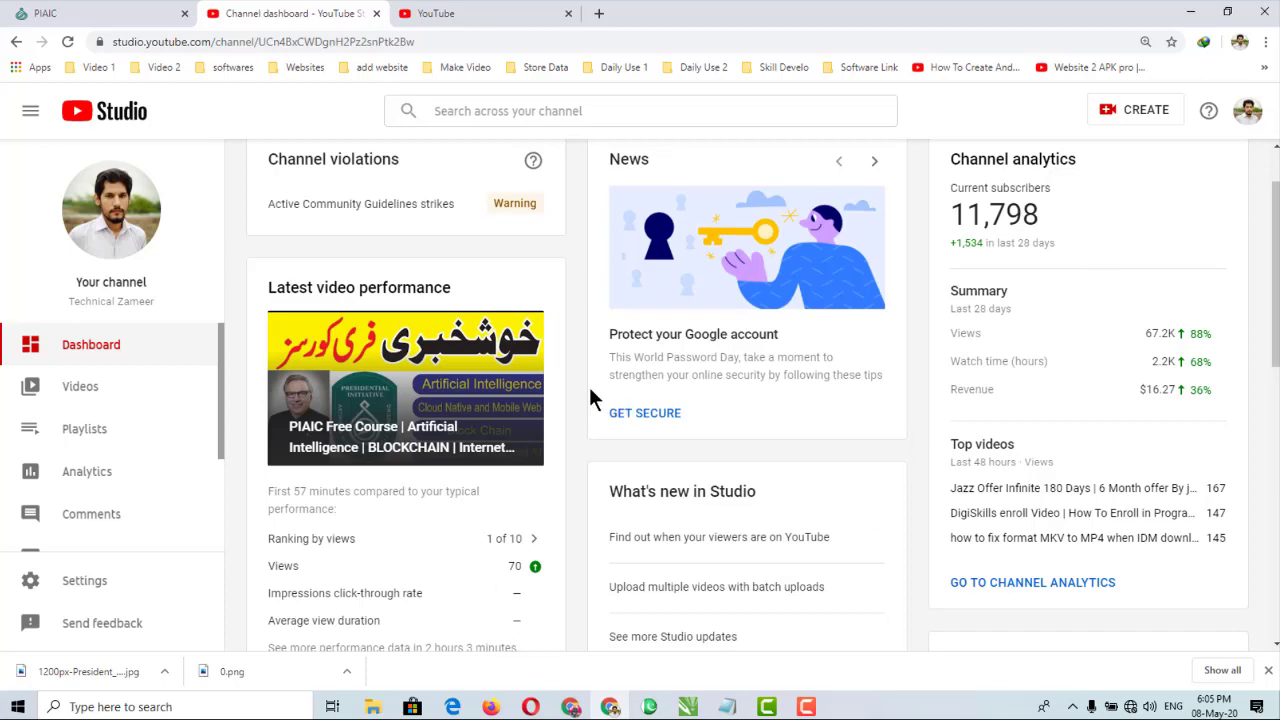
Search YouTube for the channel by name, close that tab and return to CorelDRAW
click(500, 14)
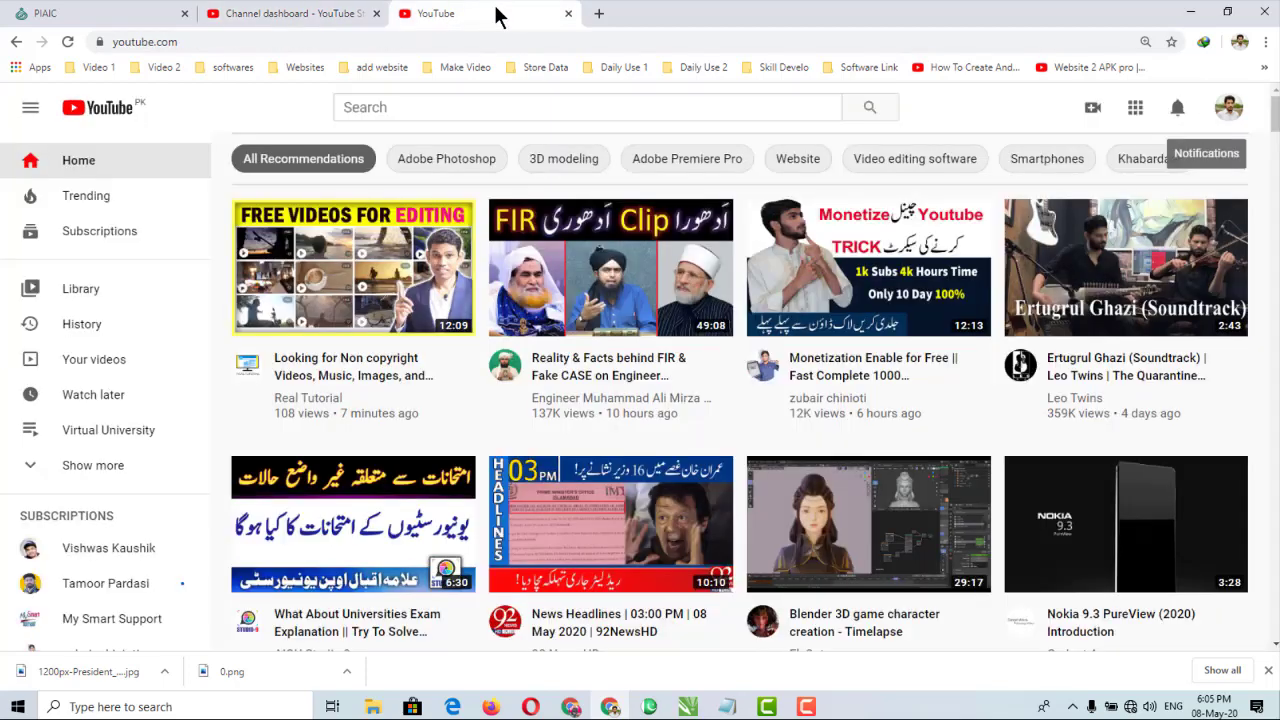
click(538, 112)
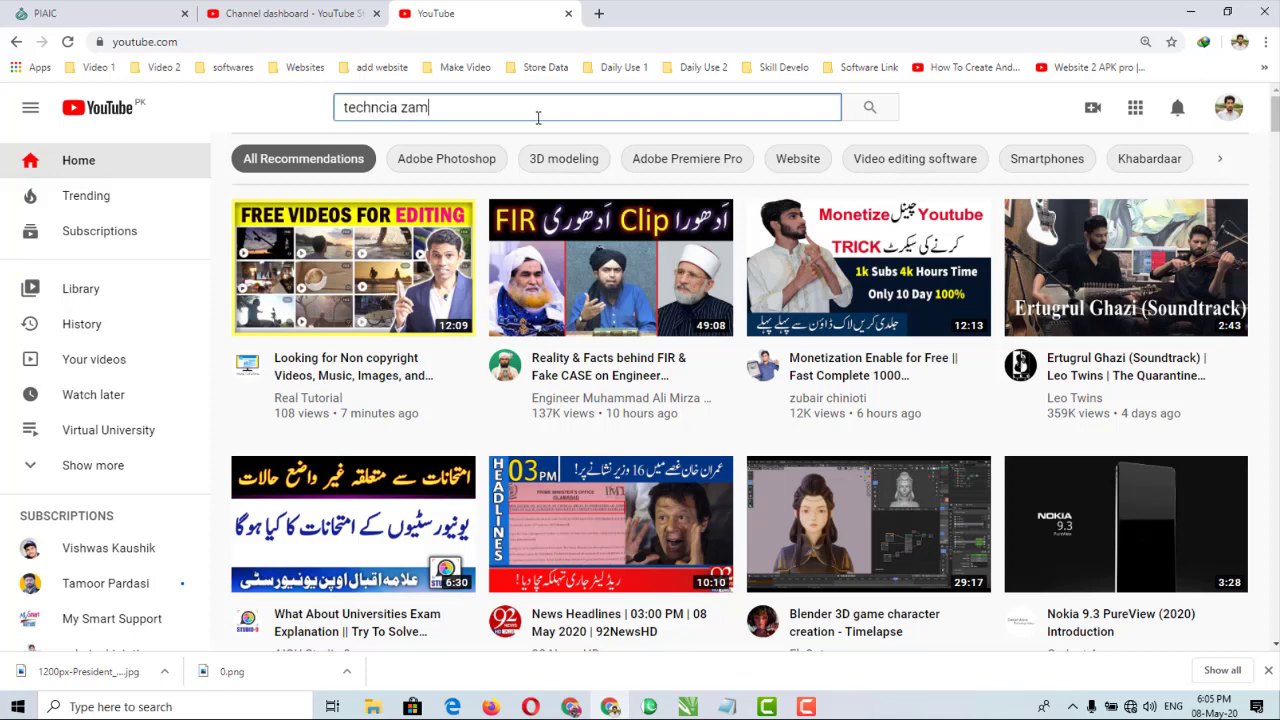
text(techncia zameer)
key(Return)
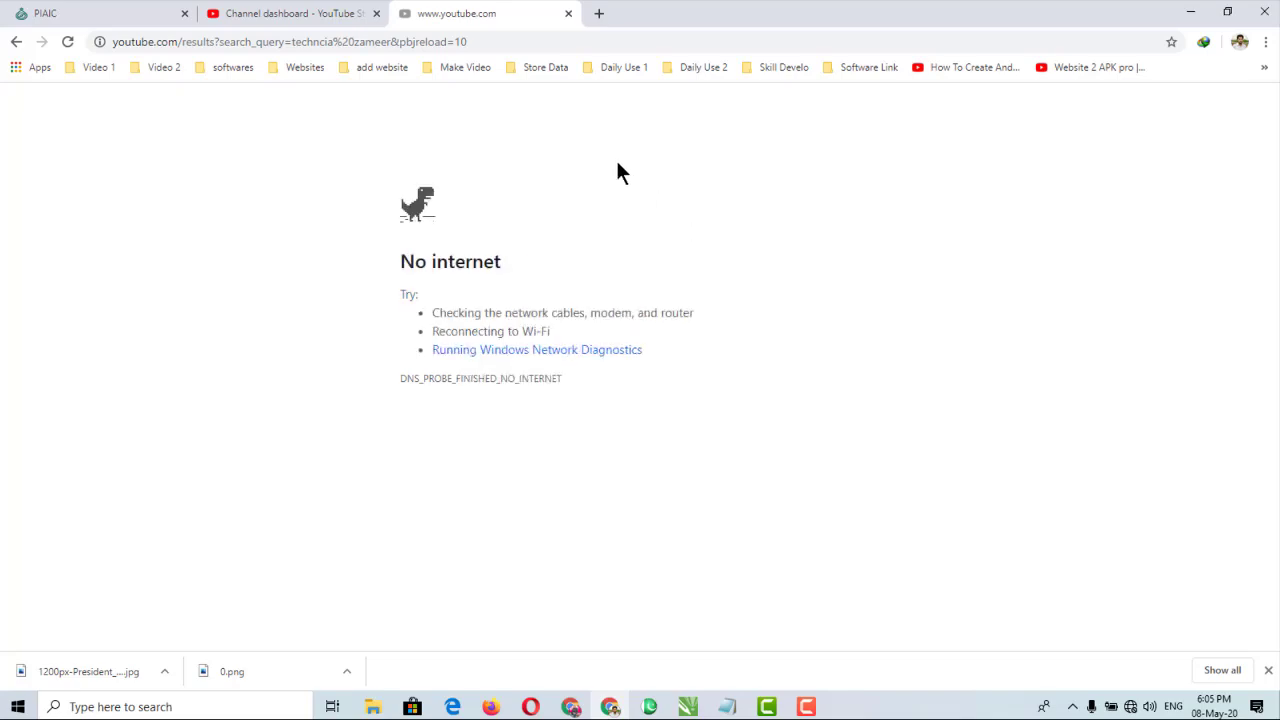
click(566, 14)
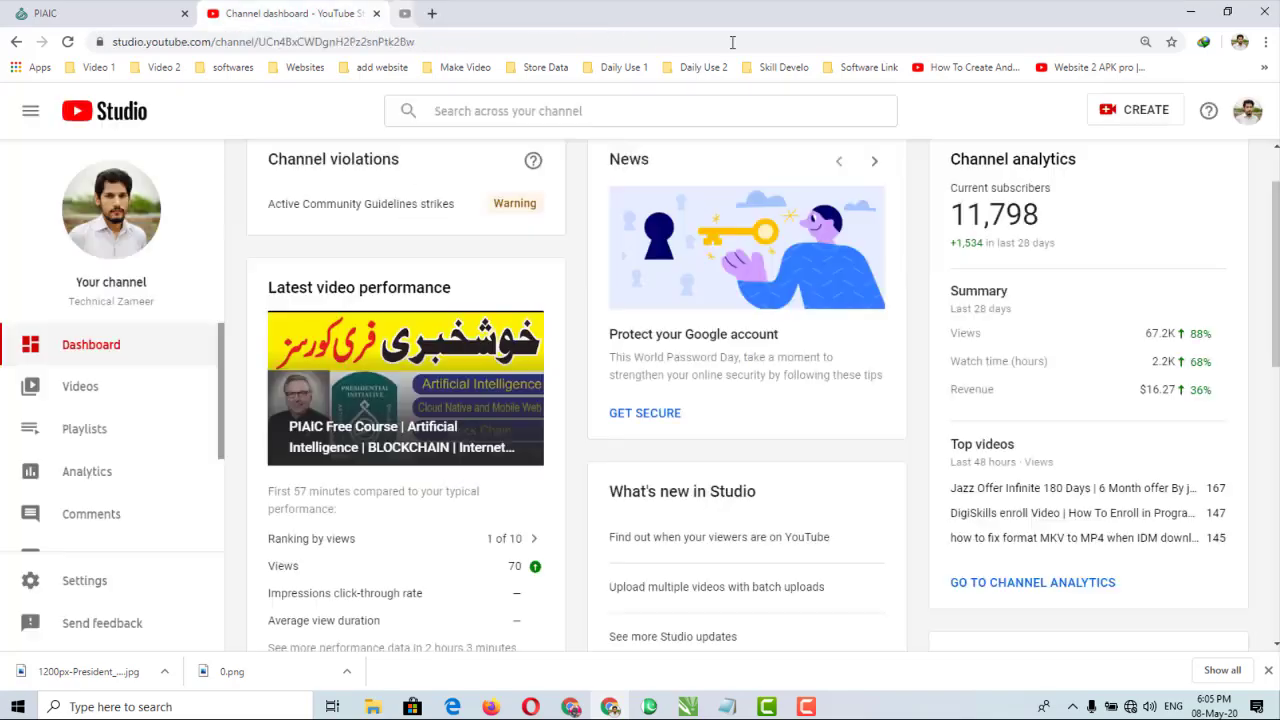
click(1193, 14)
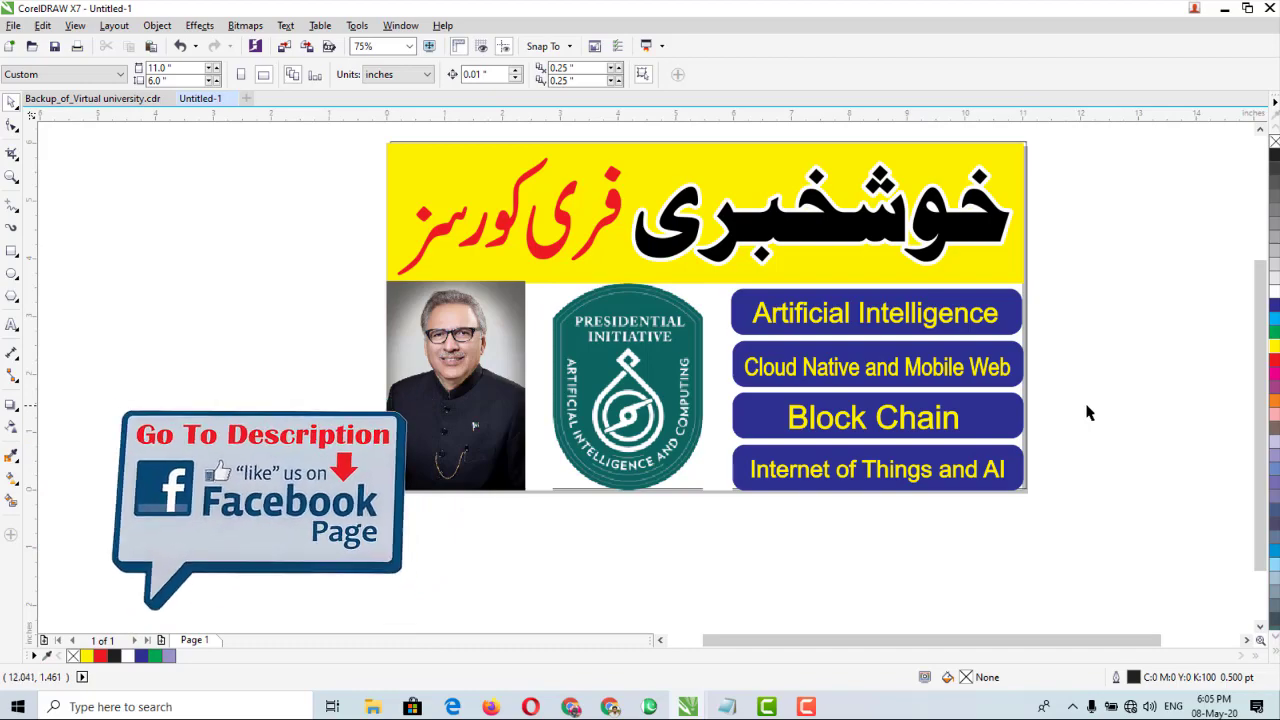
key(ctrl+e)
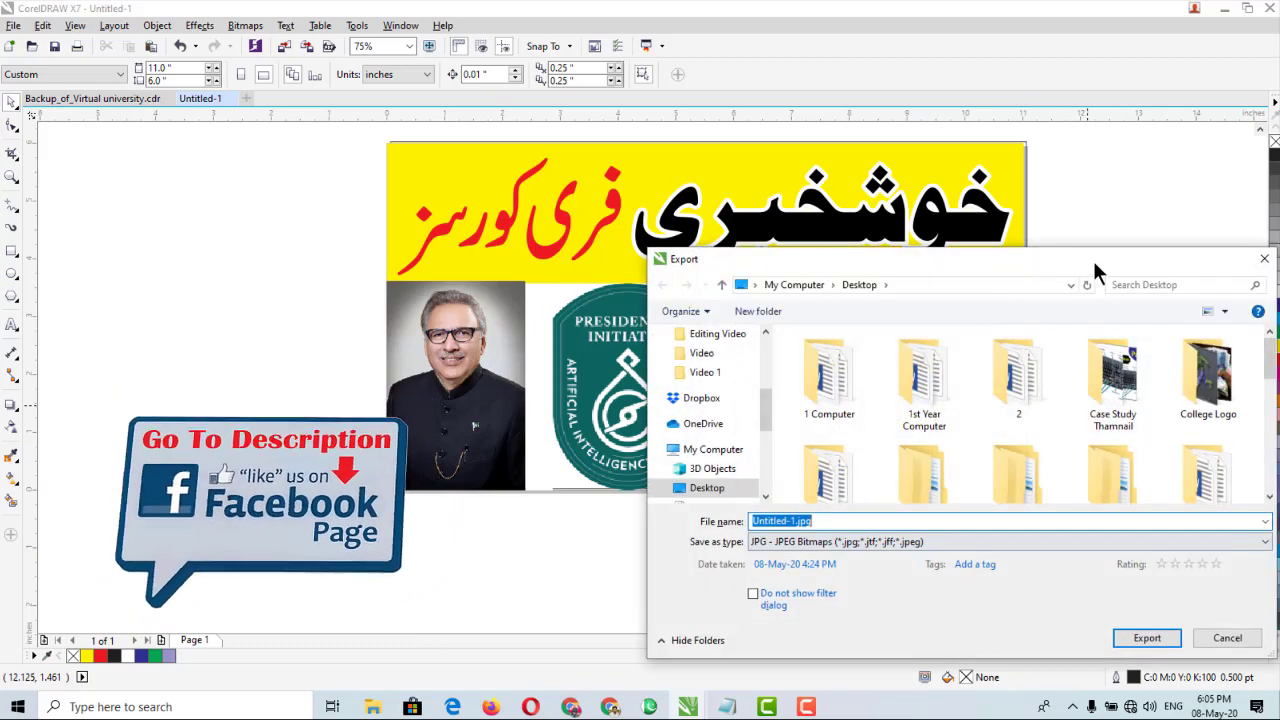
drag(1092, 258, 762, 140)
click(912, 516)
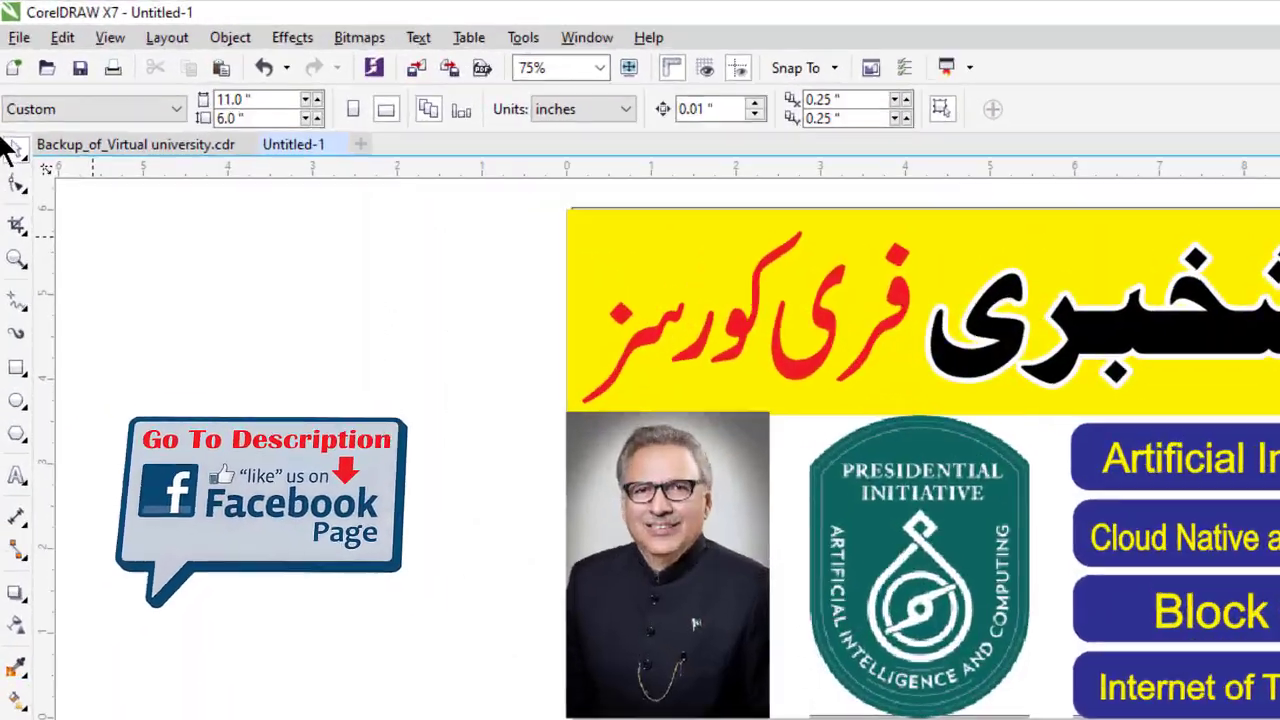
Set up an export of the banner to the Desktop as a JPG file named "Test Demo.jpg"
click(25, 62)
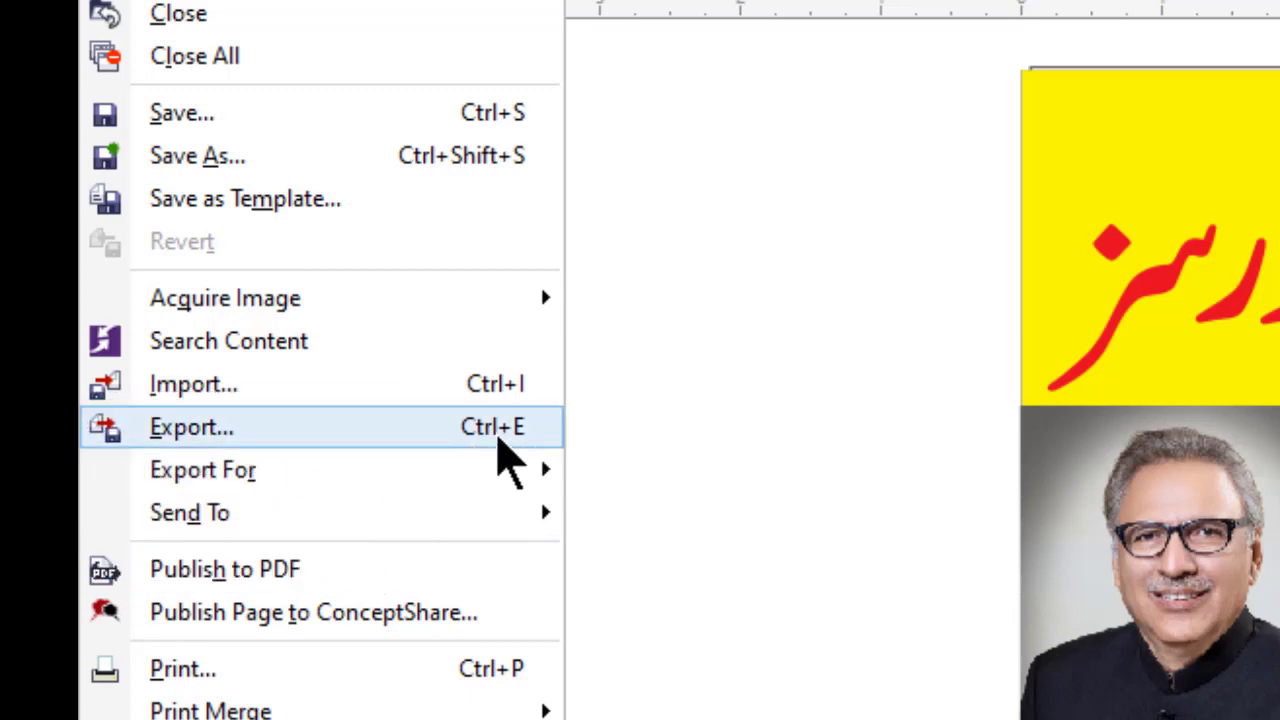
click(480, 455)
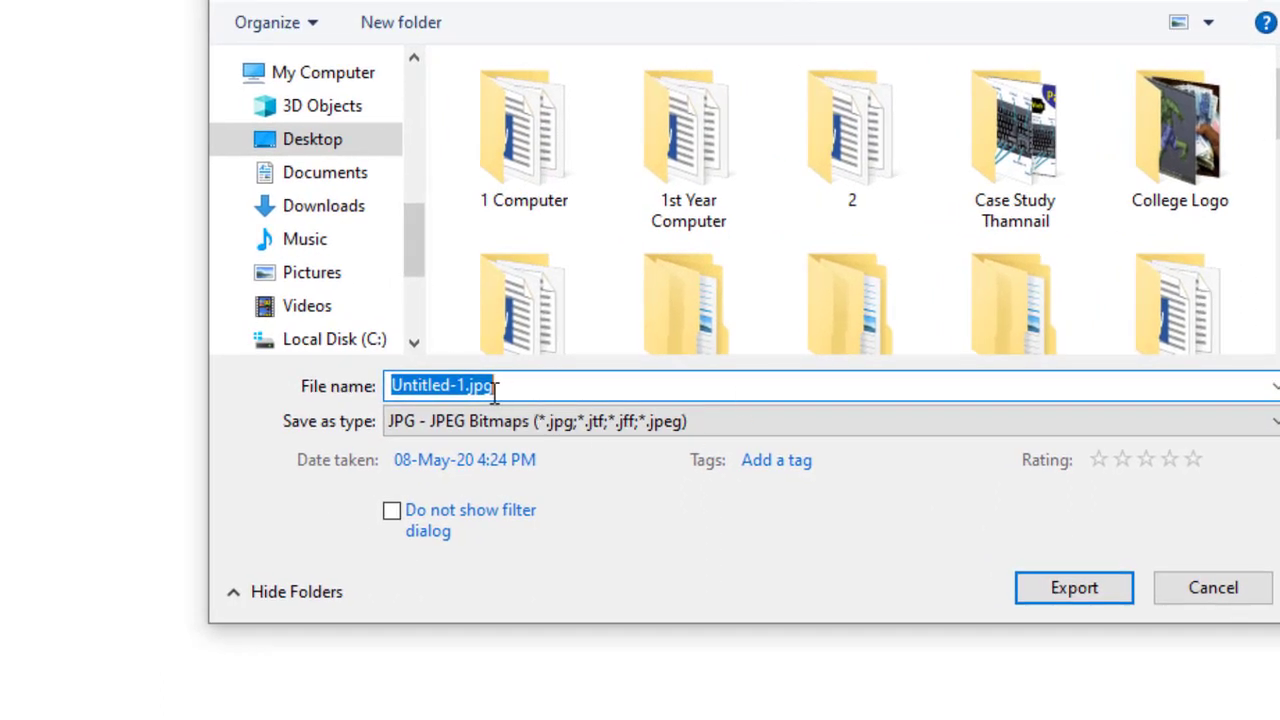
click(460, 385)
key(BackSpace)
key(BackSpace)
key(BackSpace)
key(BackSpace)
key(BackSpace)
key(BackSpace)
key(BackSpace)
key(BackSpace)
key(BackSpace)
key(BackSpace)
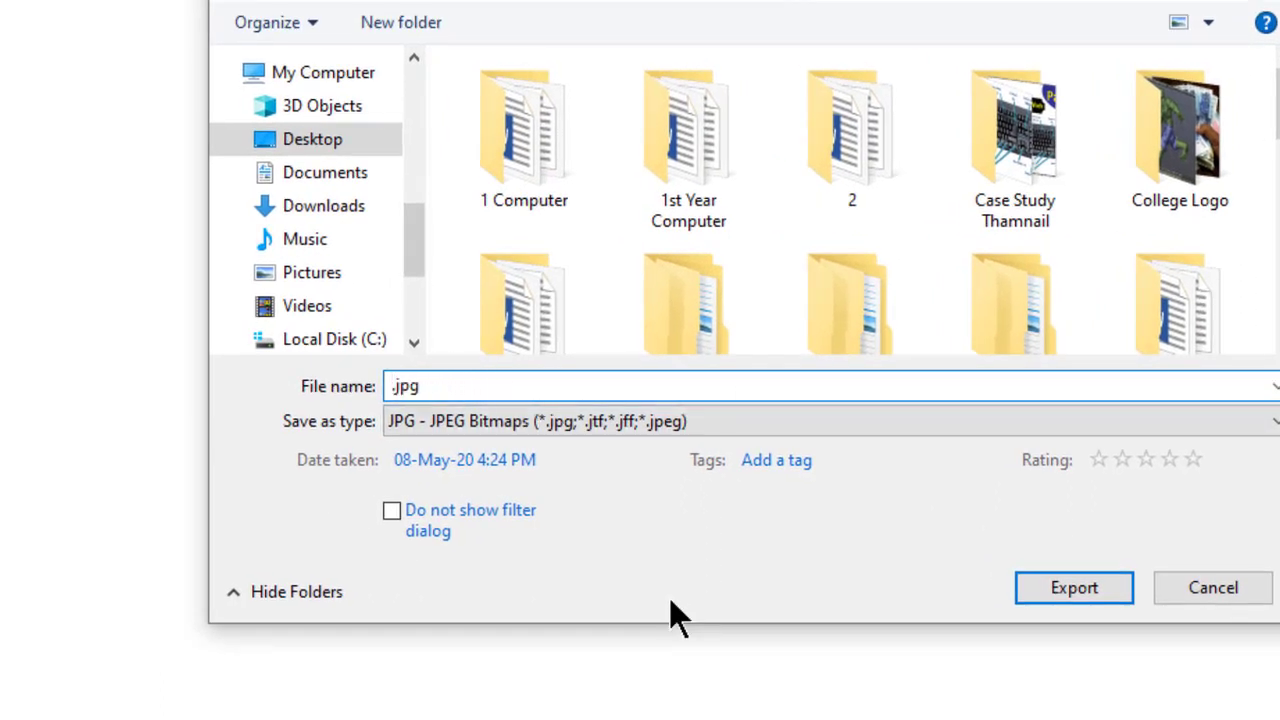
text(Test Demo)
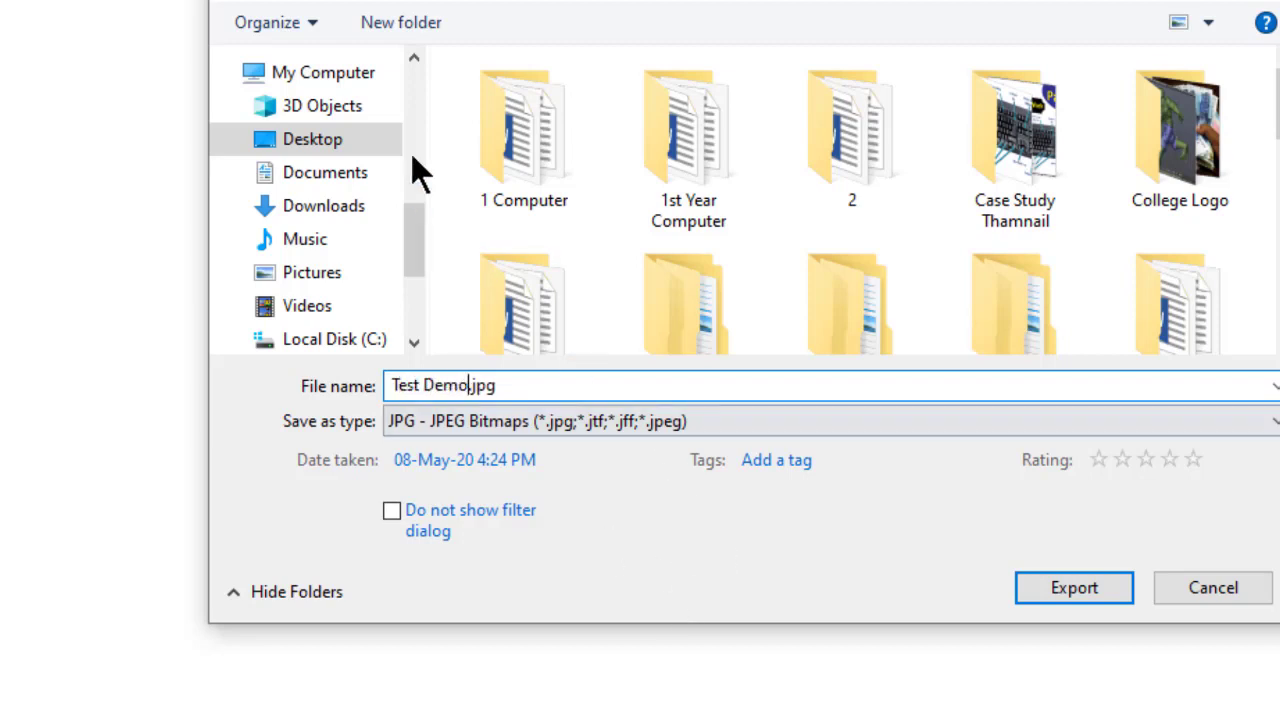
click(310, 148)
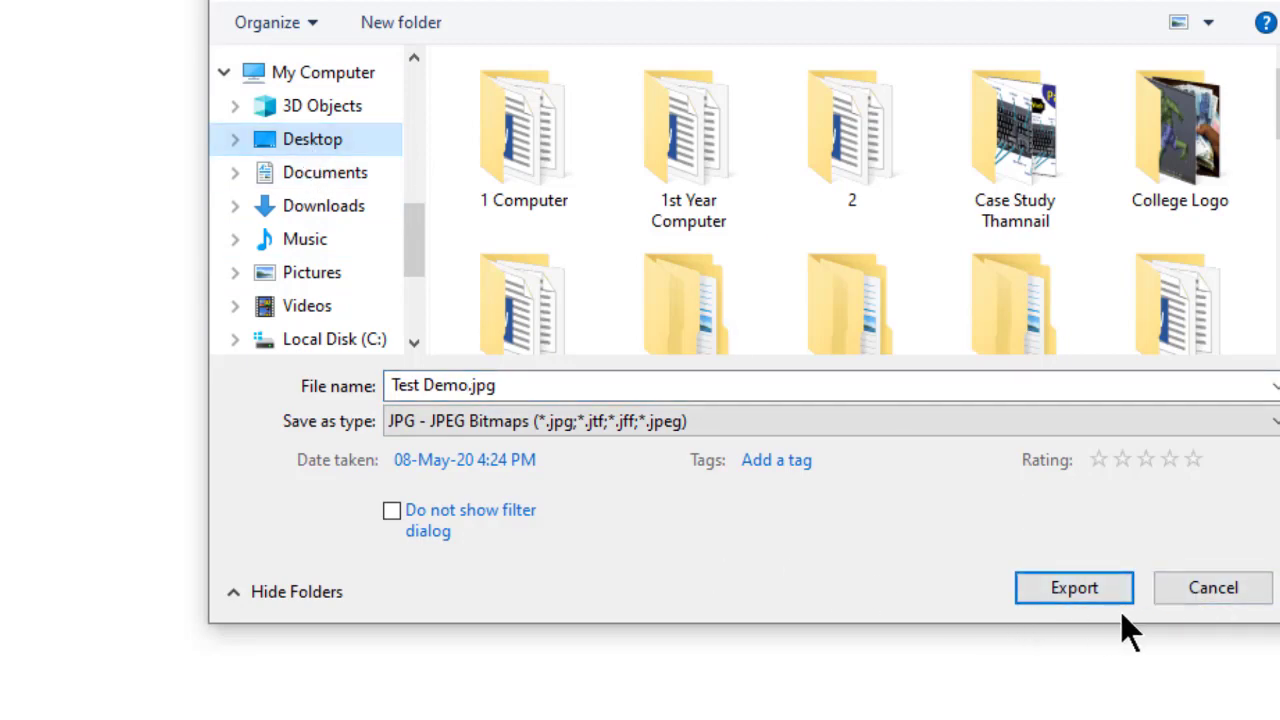
Export the JPEG with High quality at 80% and CMYK Color (32-bit) mode
click(1067, 589)
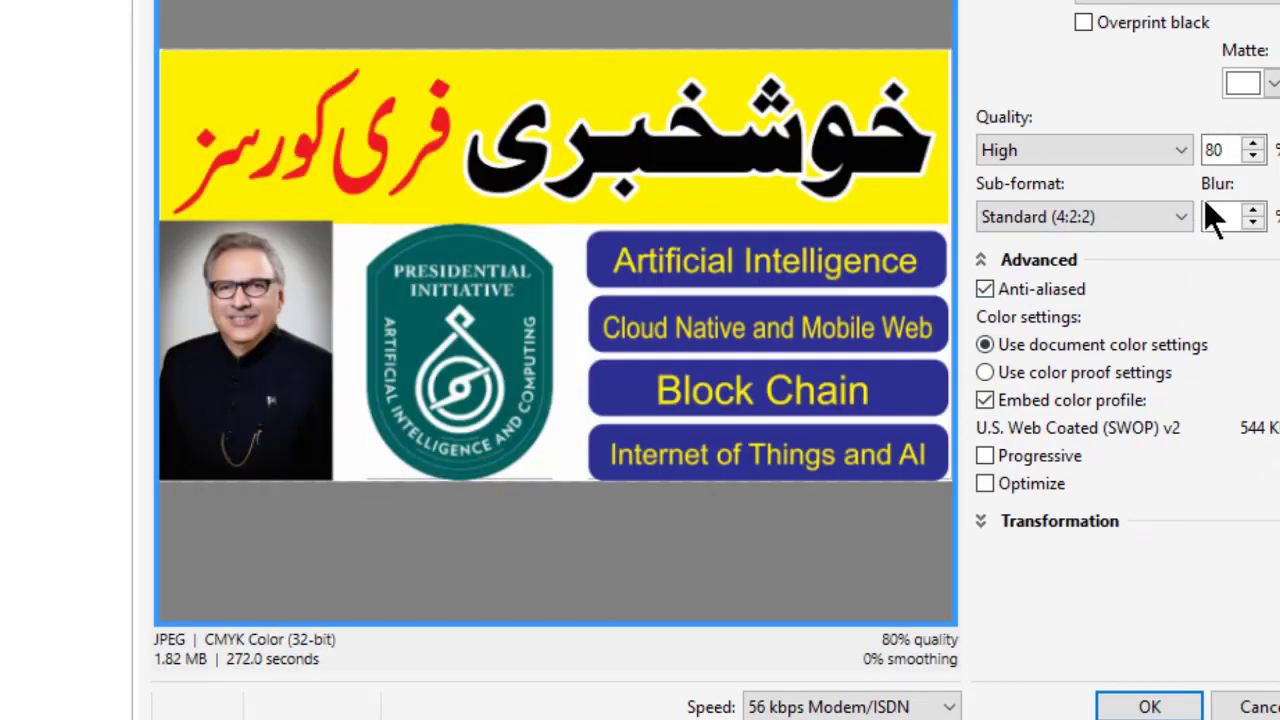
click(1180, 152)
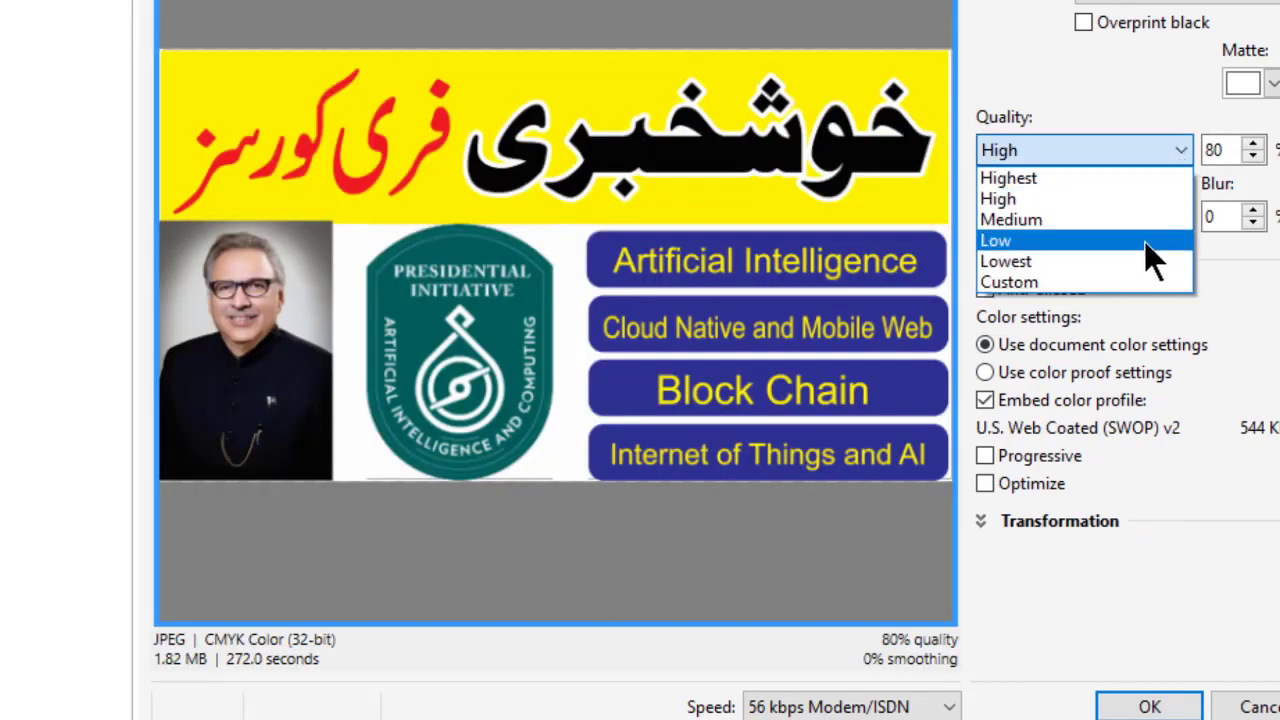
click(1050, 199)
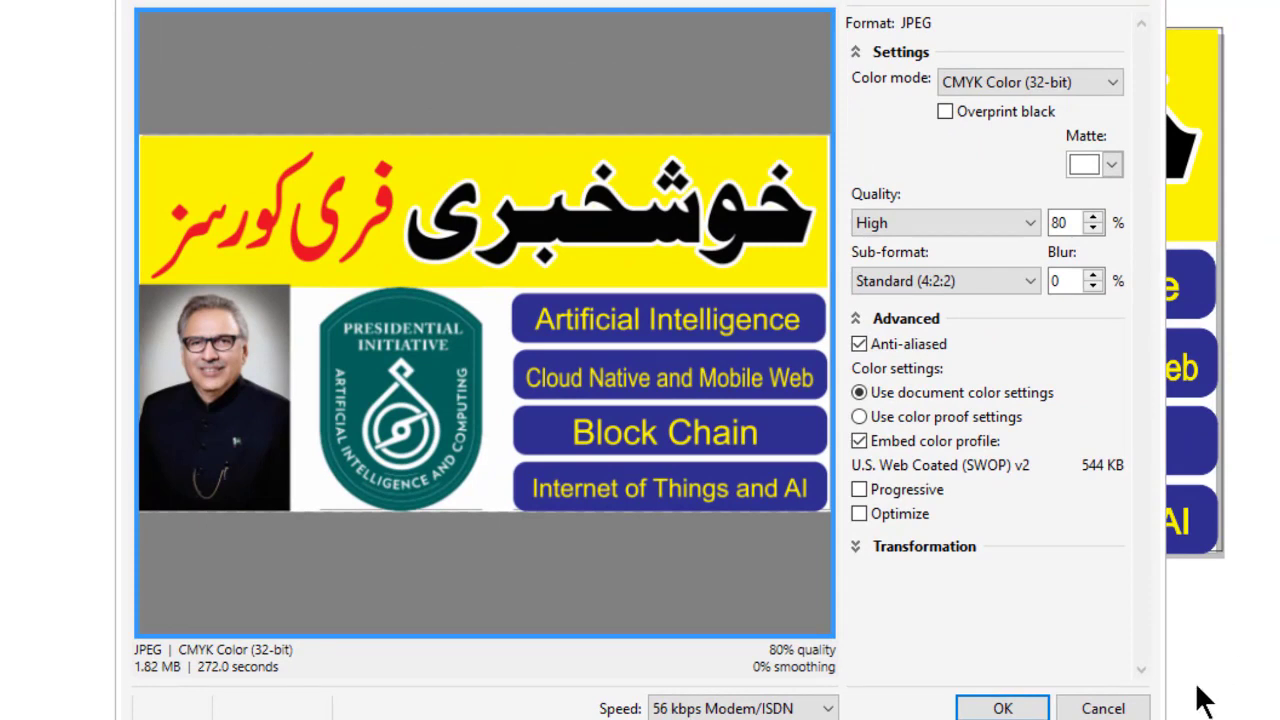
click(1113, 80)
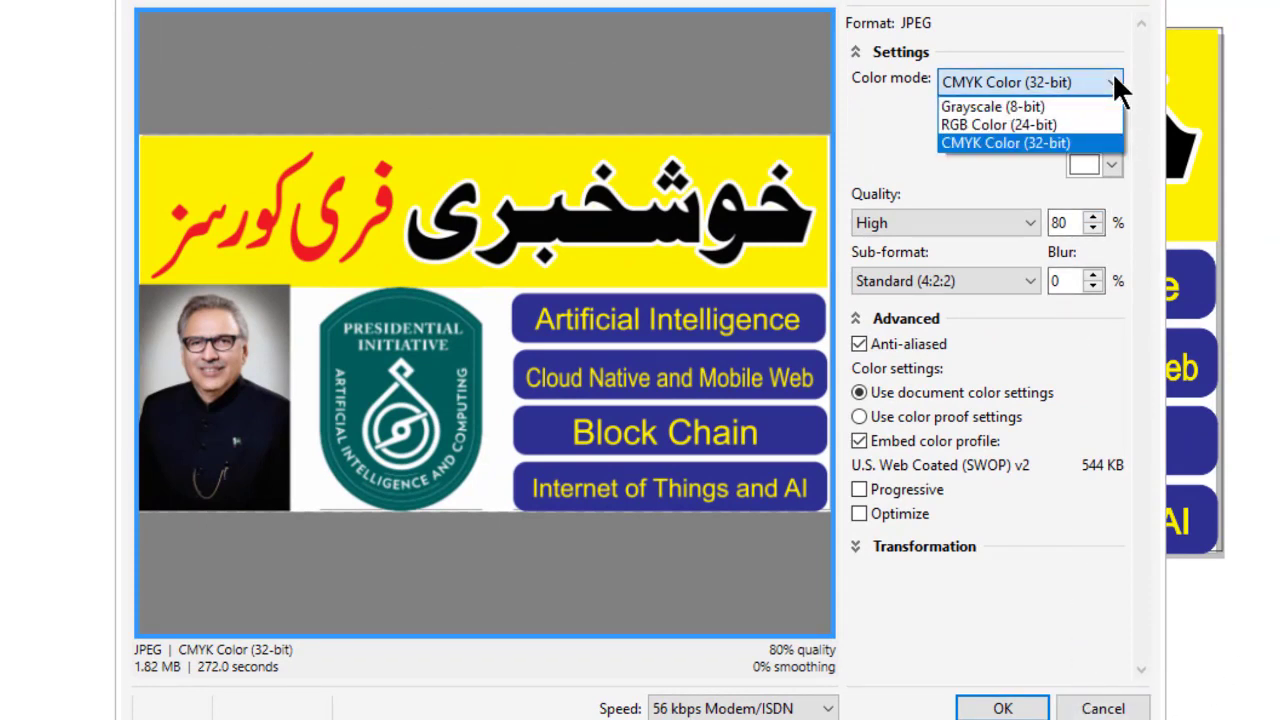
click(1044, 146)
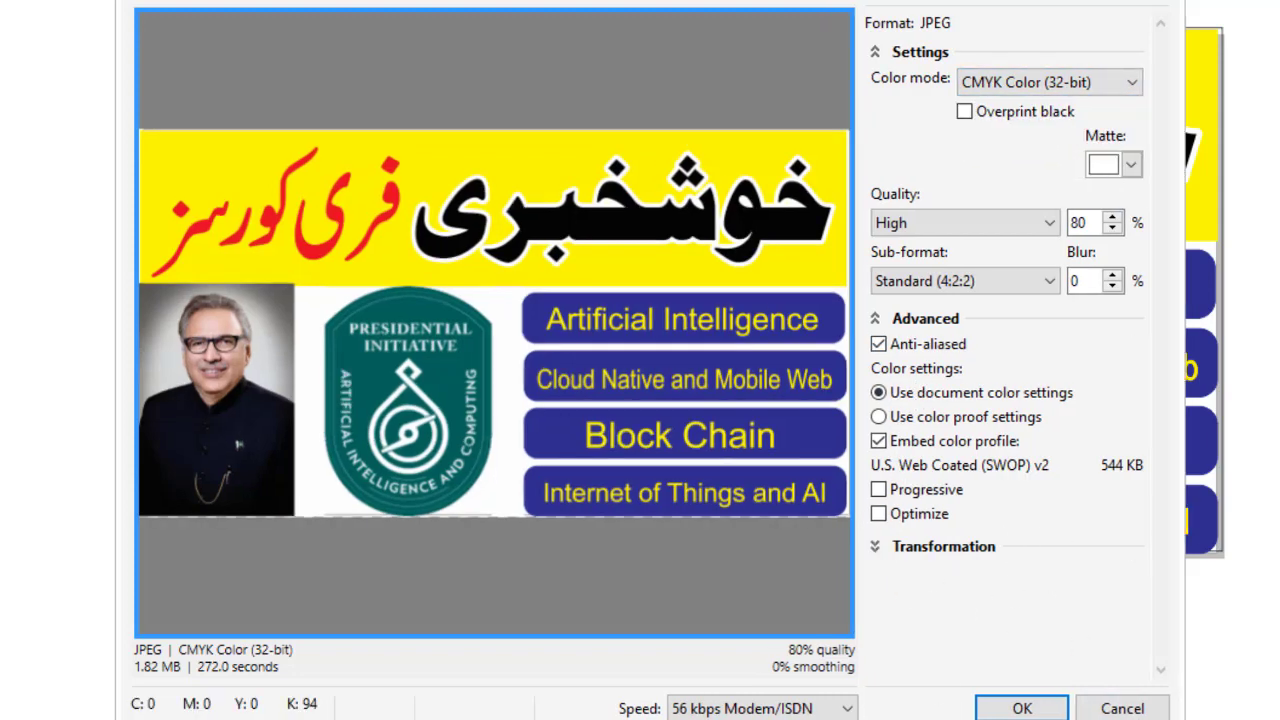
click(1020, 706)
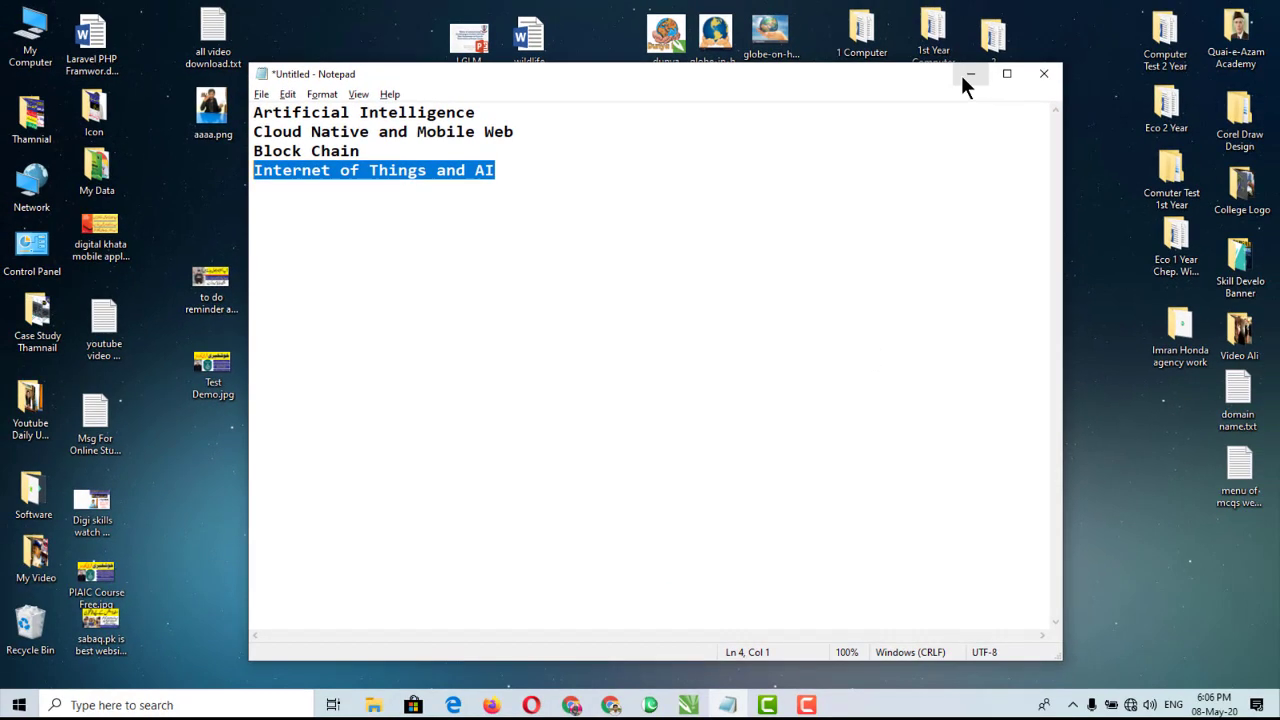
Minimize Notepad, view the exported Test Demo.jpg from the desktop in Photos, and close the viewer
click(963, 79)
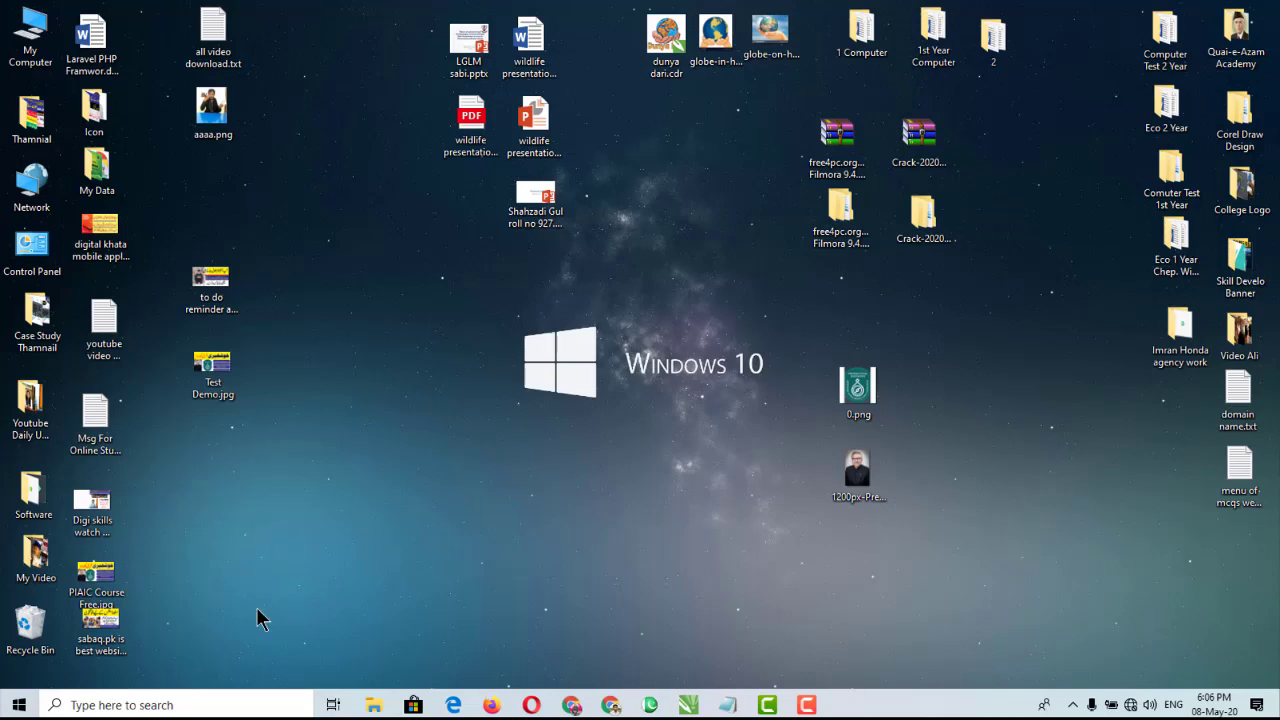
click(211, 365)
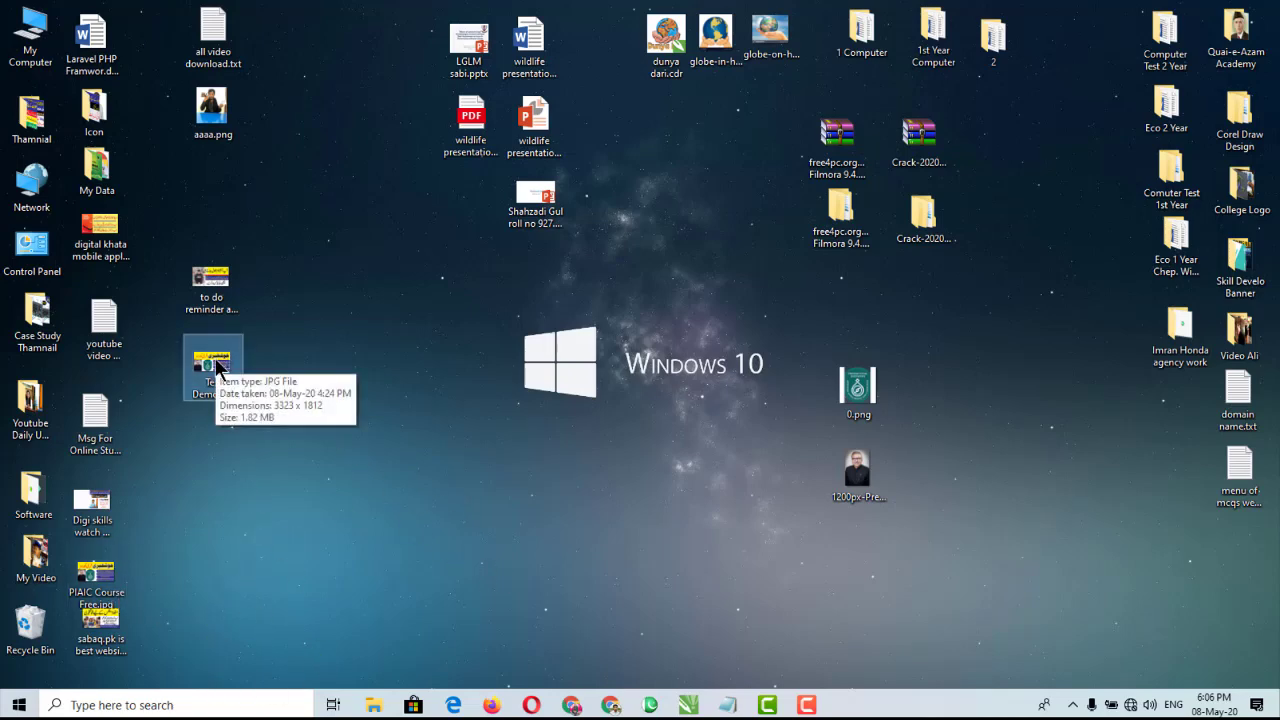
double_click(212, 352)
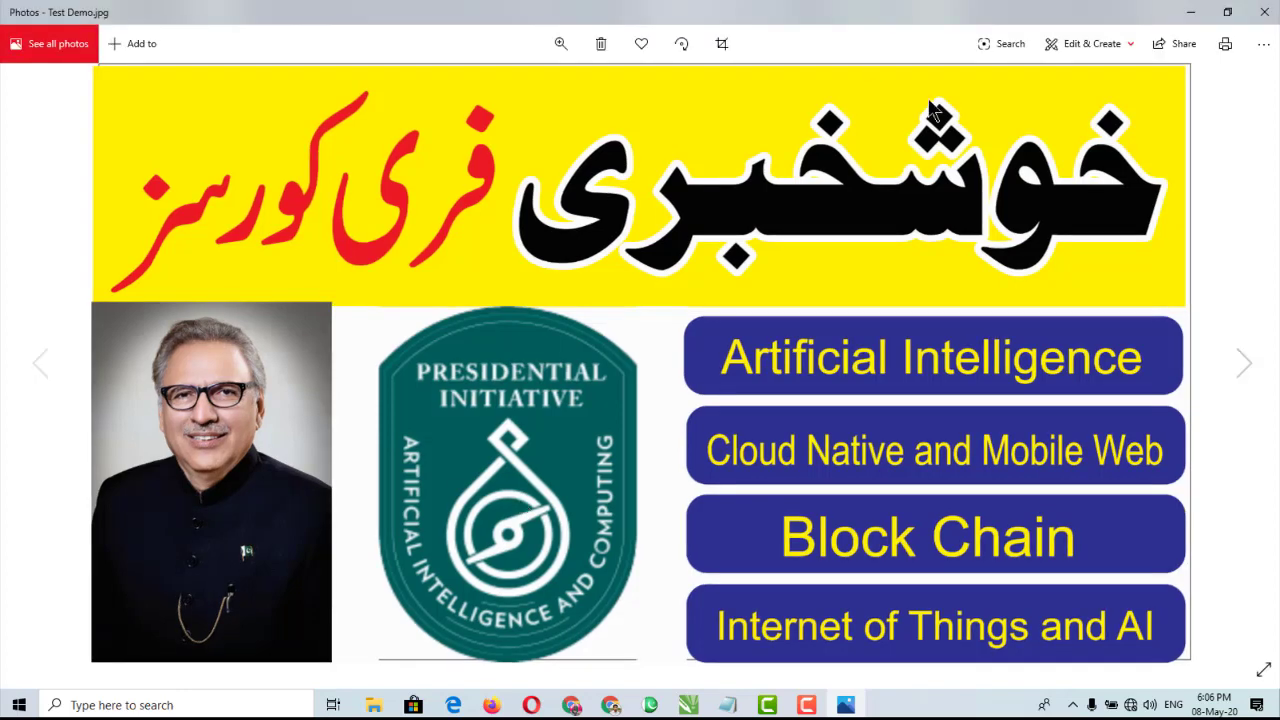
click(1266, 14)
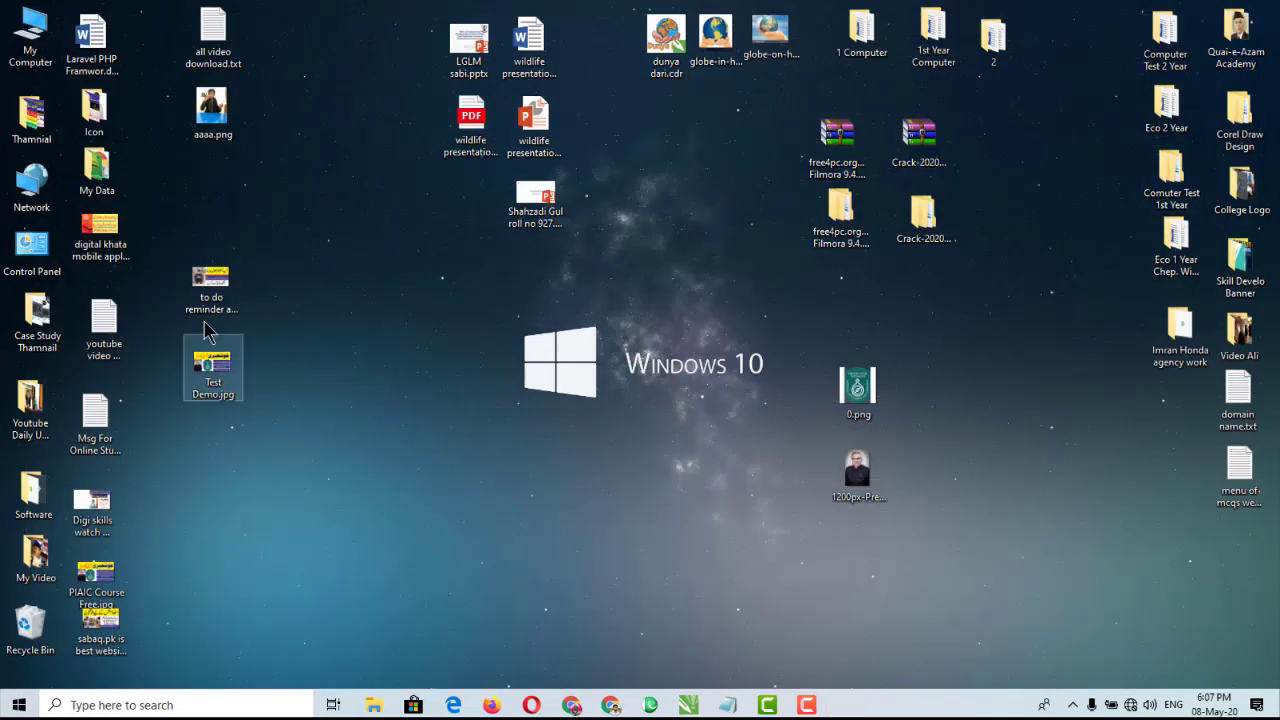
Check the file size of Test Demo.jpg in its properties, and return its icon below the "to do reminder" image on the desktop
drag(212, 371, 527, 418)
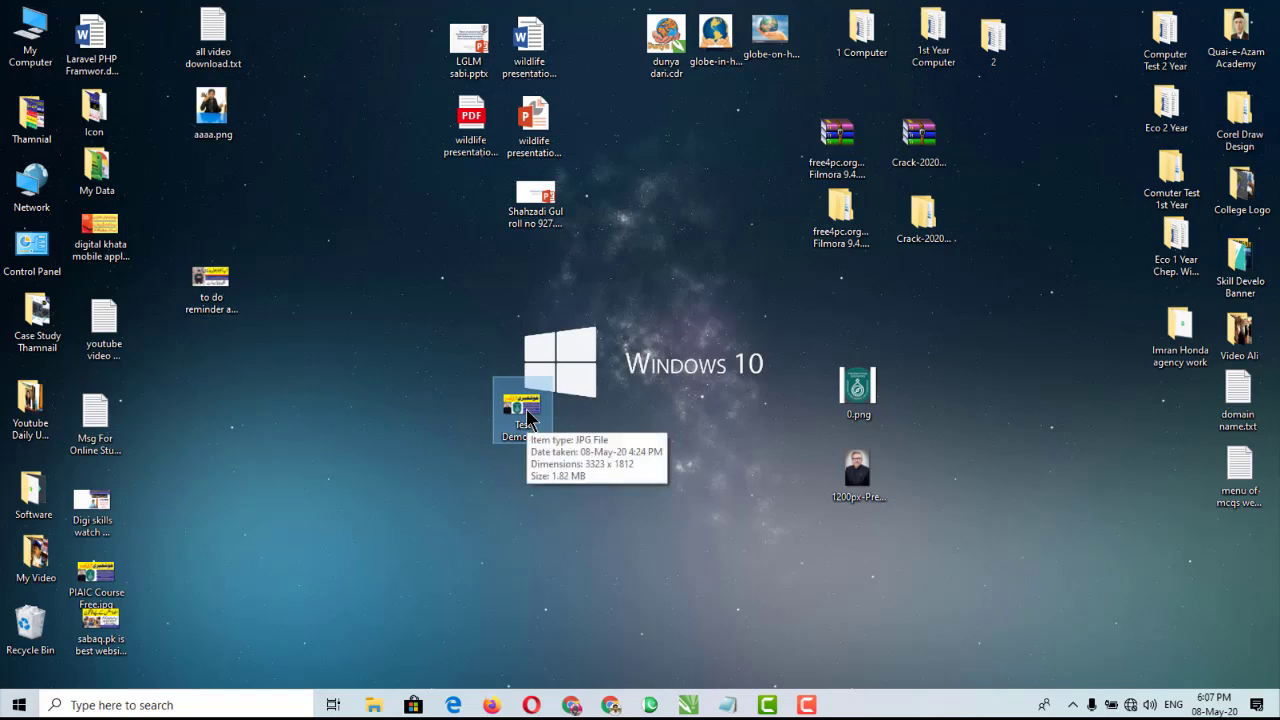
right_click(527, 418)
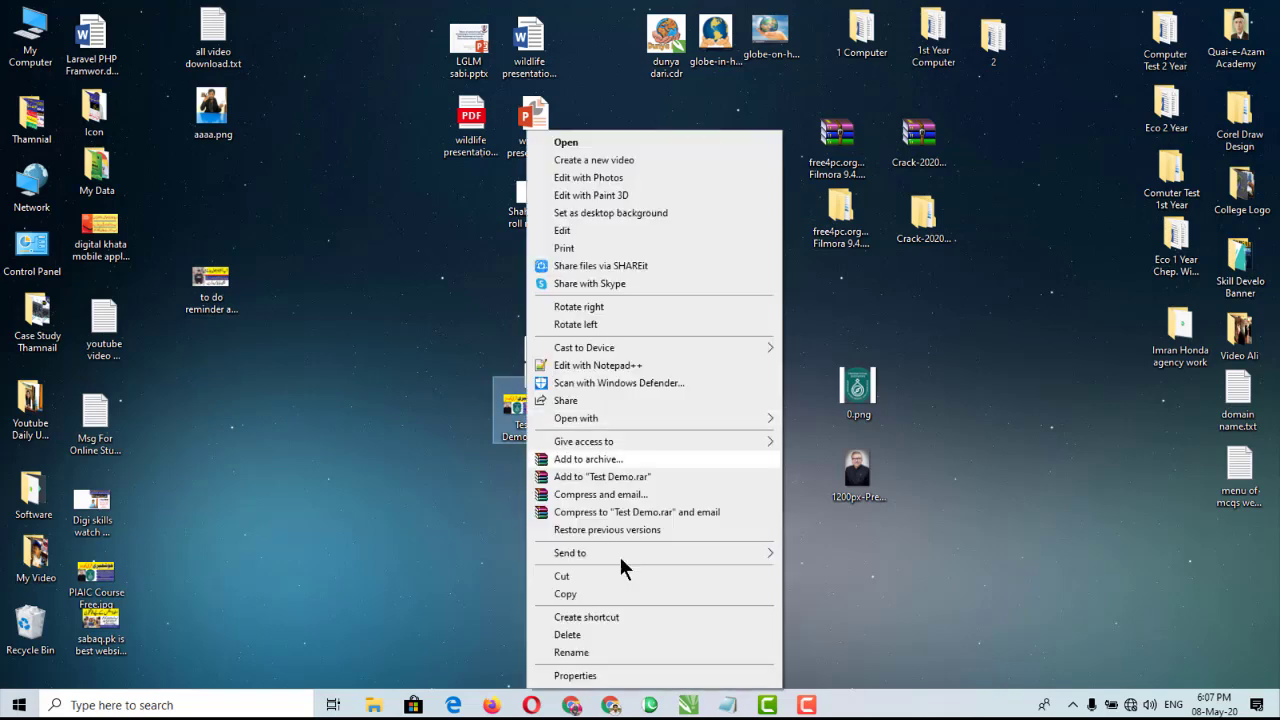
click(598, 676)
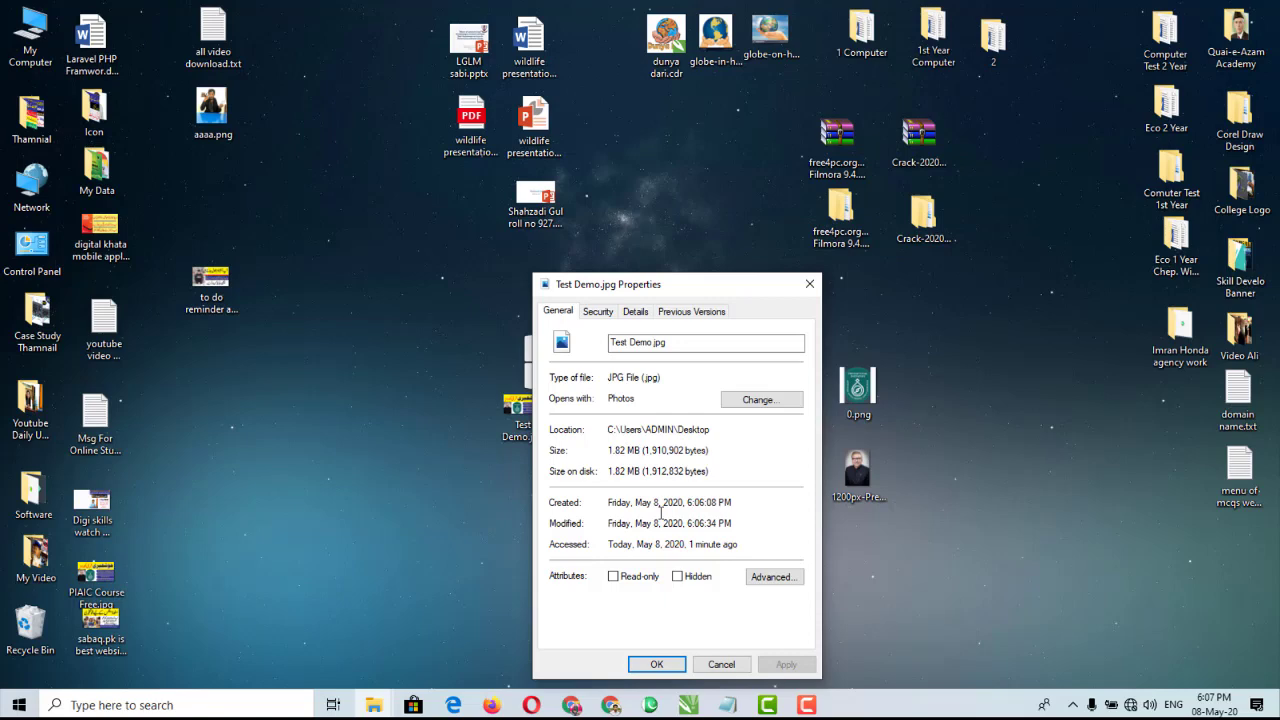
click(660, 666)
drag(518, 420, 204, 360)
click(415, 395)
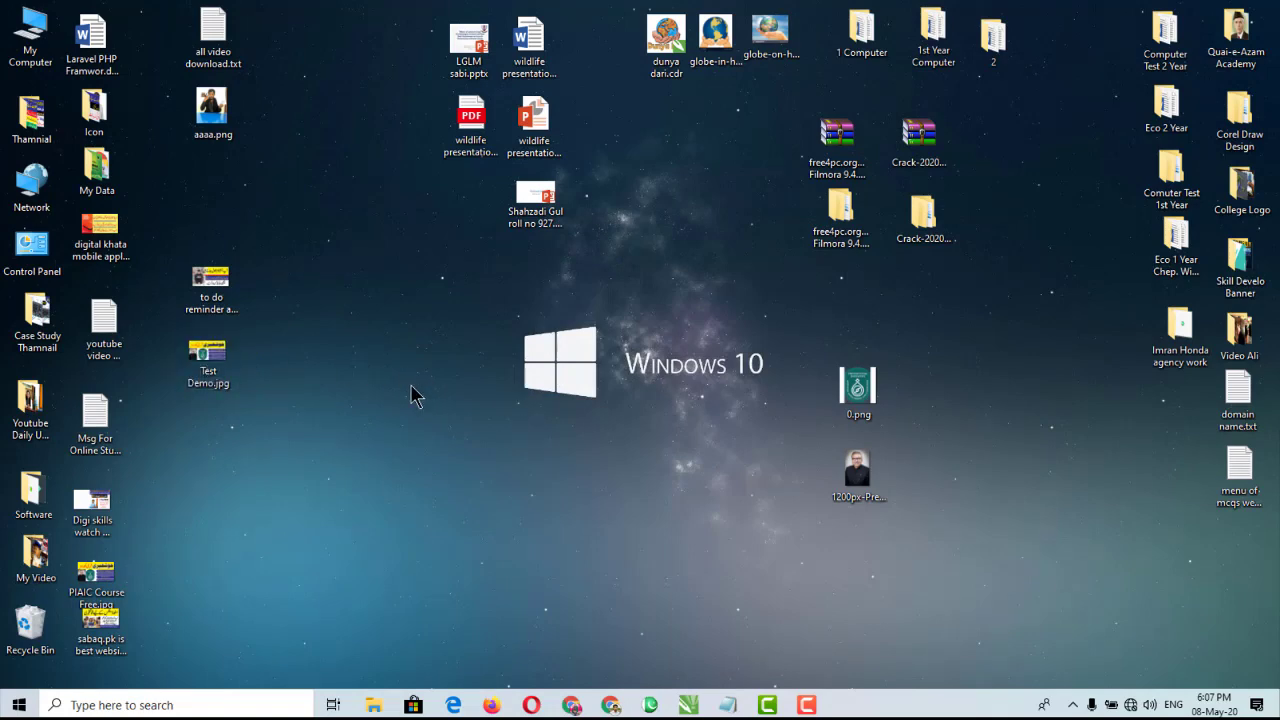